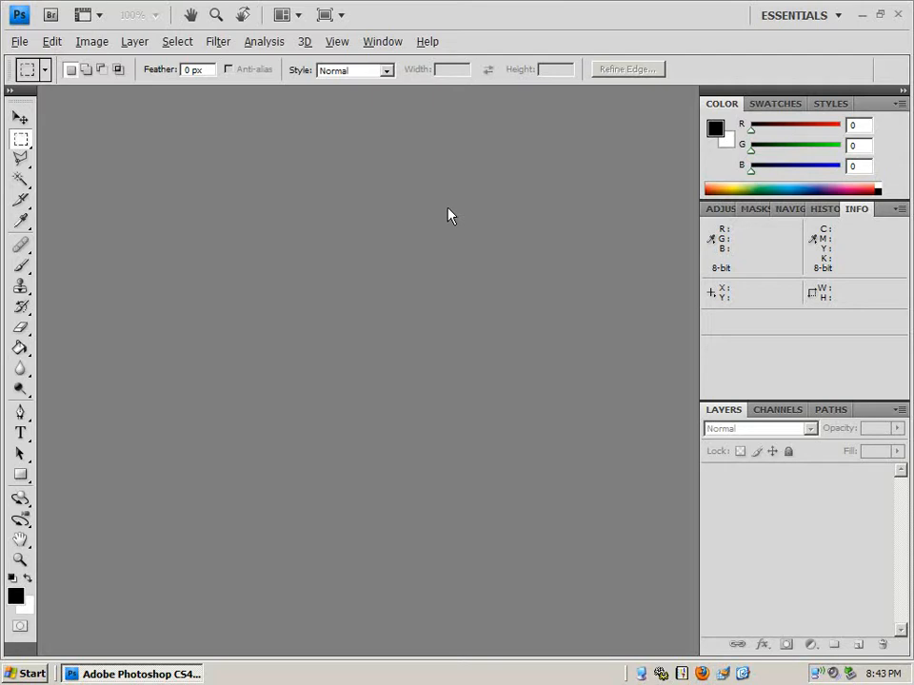
Open shit.psd and shit2.psd together from the Nucleus Retro folder and bring shit2.psd to the front
{"action": "left_click", "coordinate": [17, 42]}
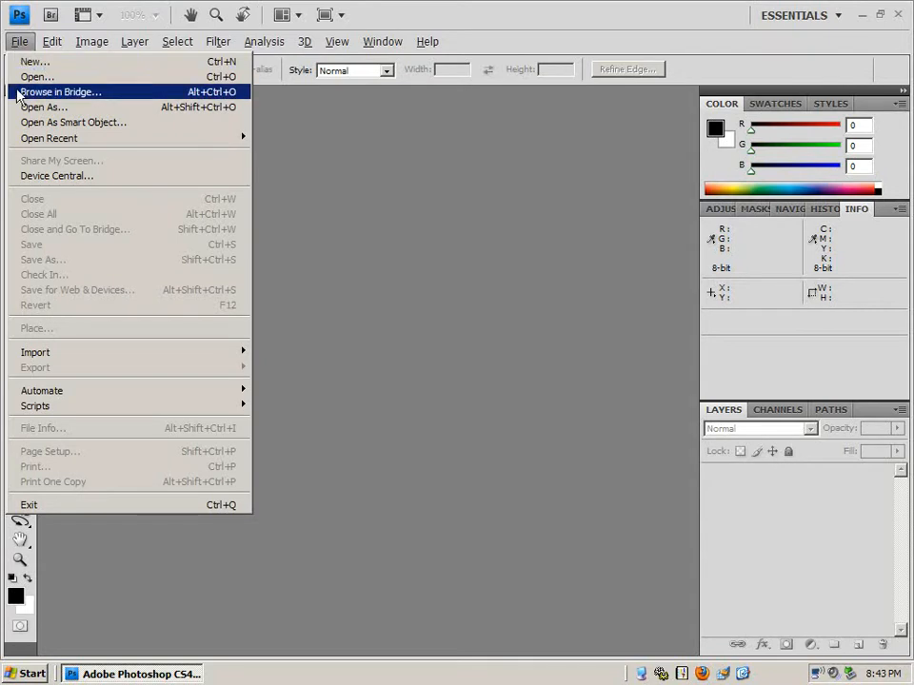
{"action": "mouse_move", "coordinate": [40, 141]}
{"action": "key", "text": "ctrl+o"}
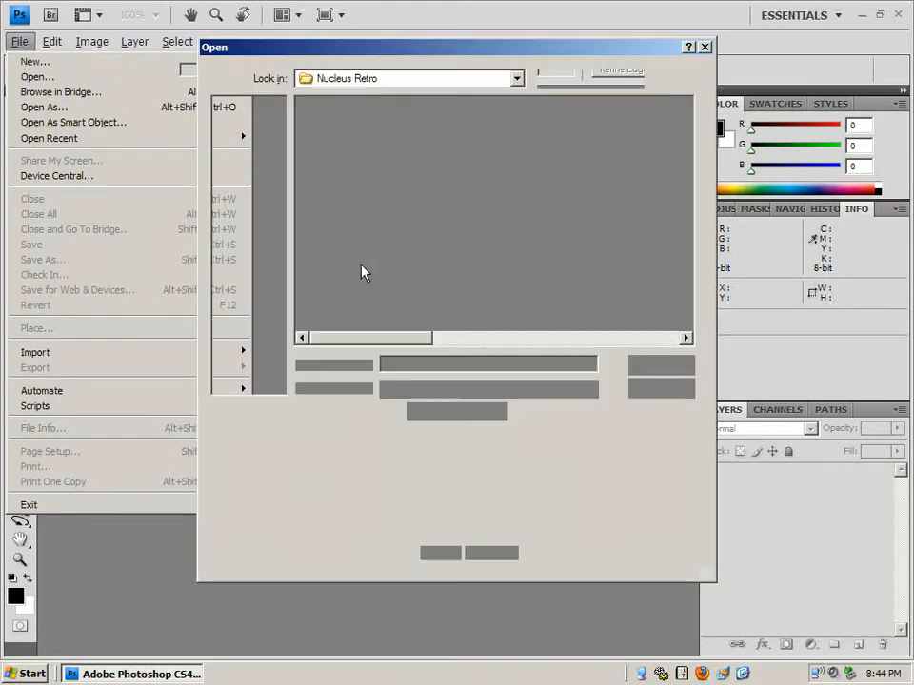
{"action": "left_click_drag", "start_coordinate": [374, 341], "coordinate": [550, 336]}
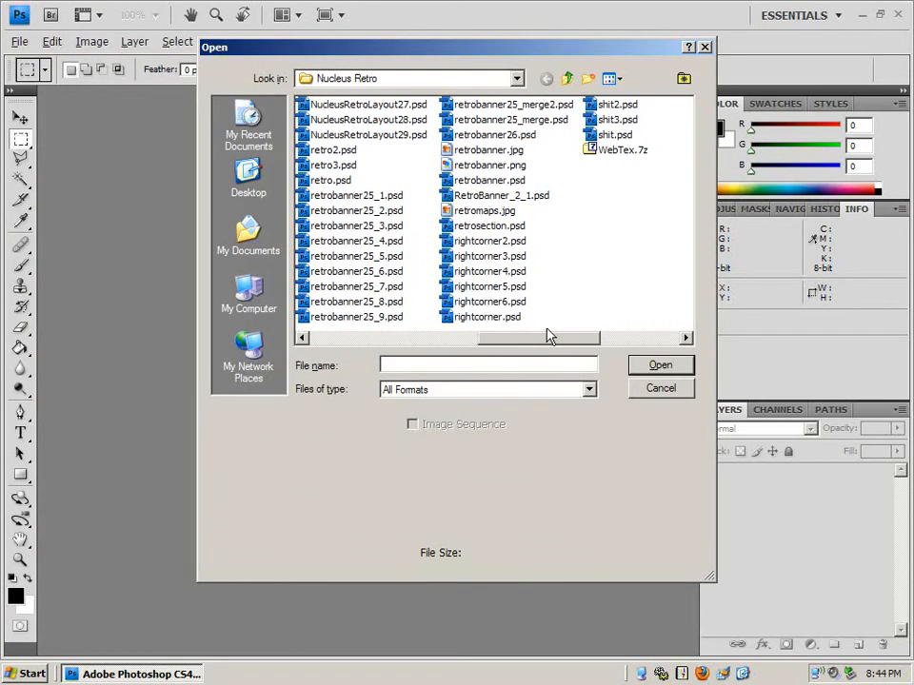
{"action": "left_click", "coordinate": [611, 134]}
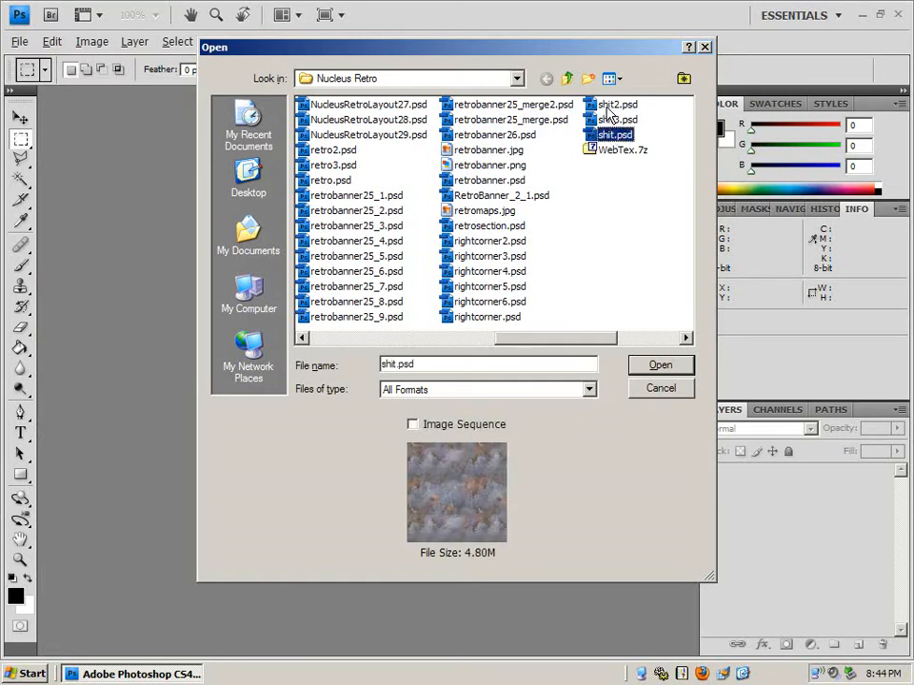
{"action": "left_click", "coordinate": [610, 106], "text": "ctrl"}
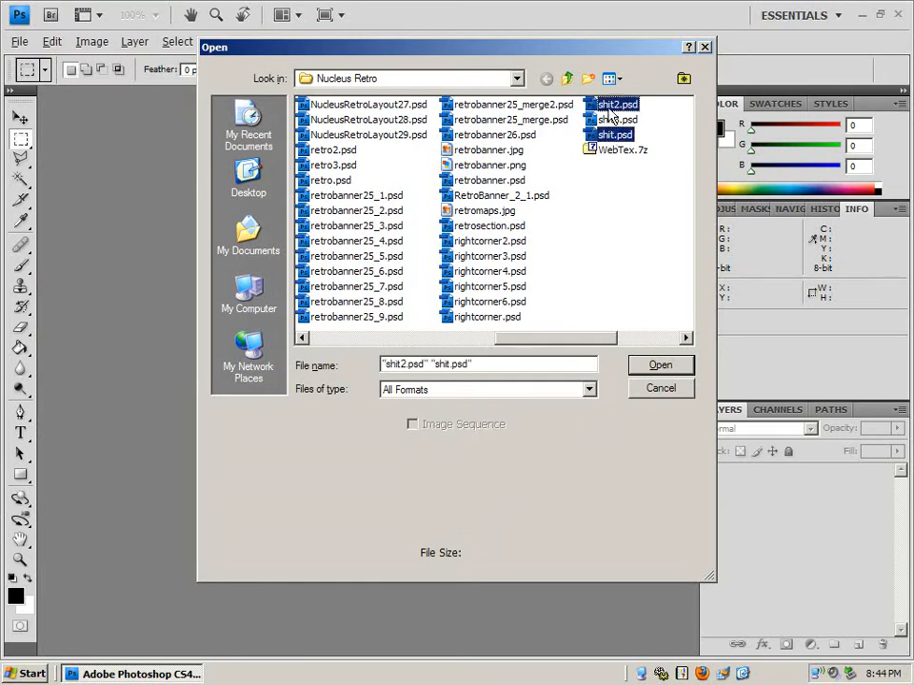
{"action": "left_click", "coordinate": [660, 367]}
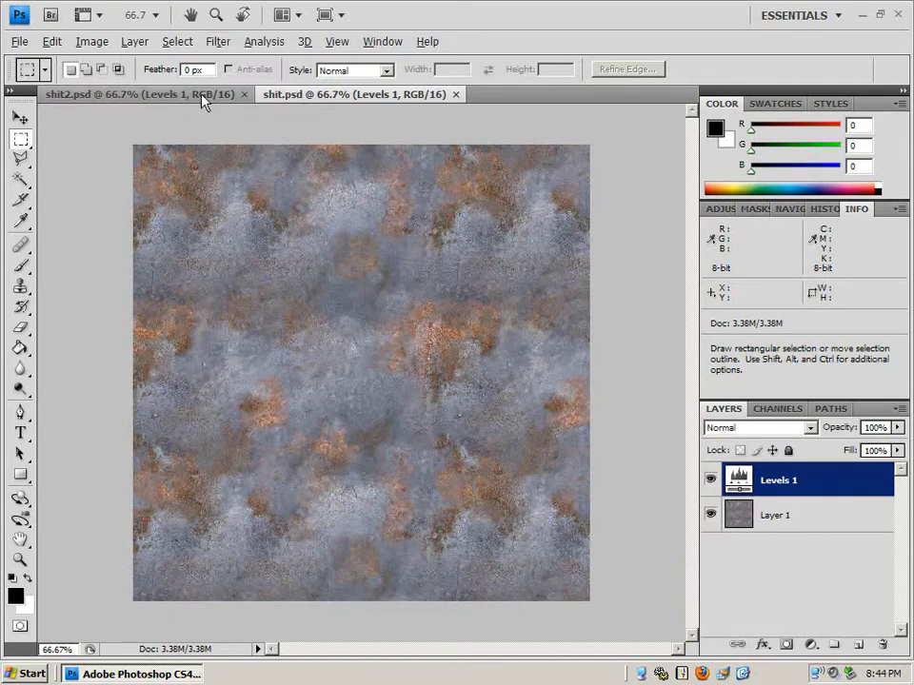
{"action": "left_click", "coordinate": [203, 96]}
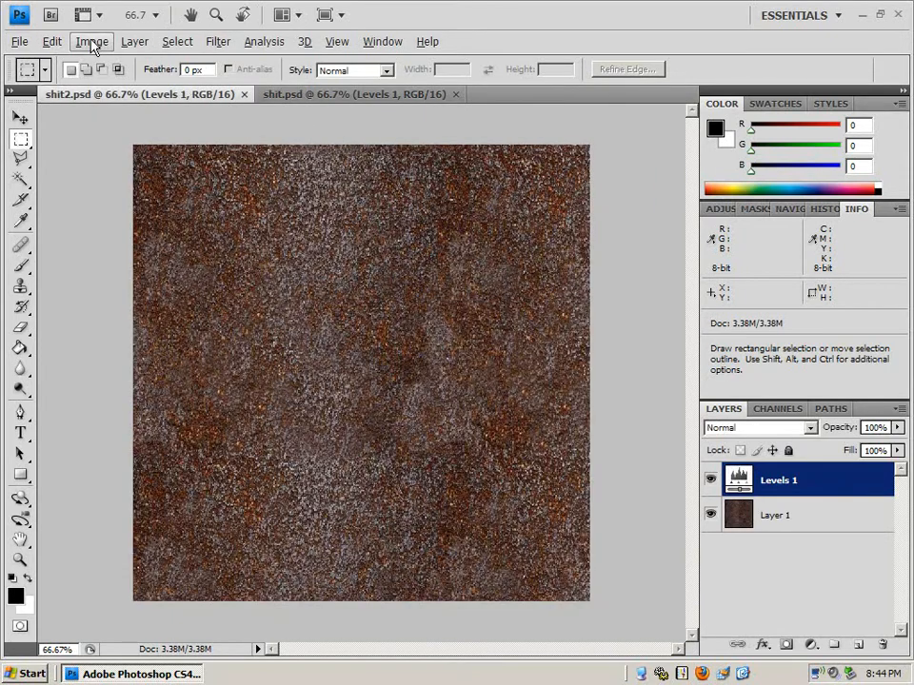
Set the grid subdivisions to 64 in the Guides, Grid & Slices preferences
{"action": "left_click", "coordinate": [51, 41]}
{"action": "mouse_move", "coordinate": [140, 606]}
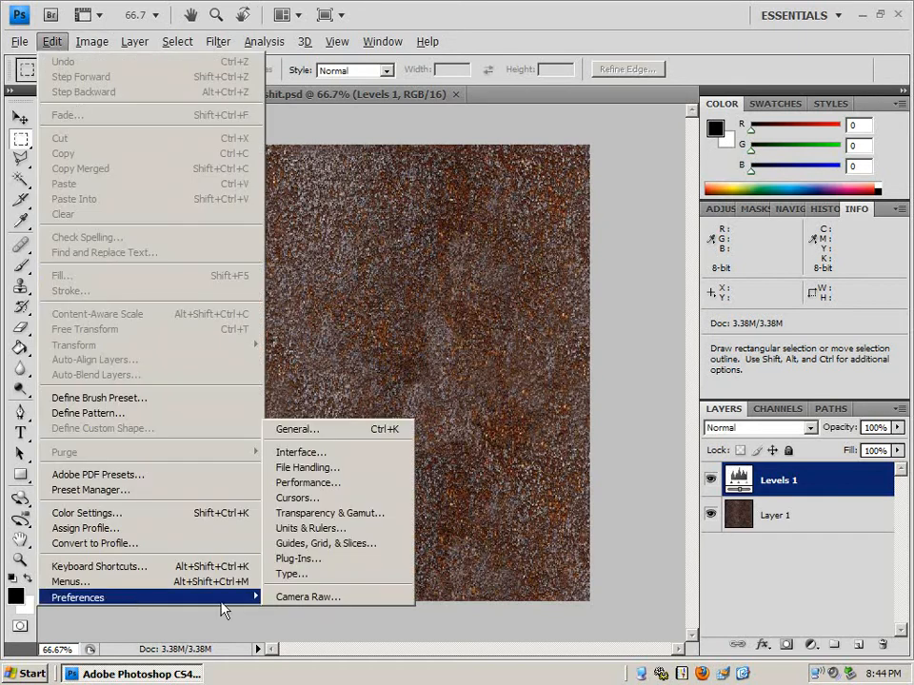
{"action": "left_click", "coordinate": [330, 544]}
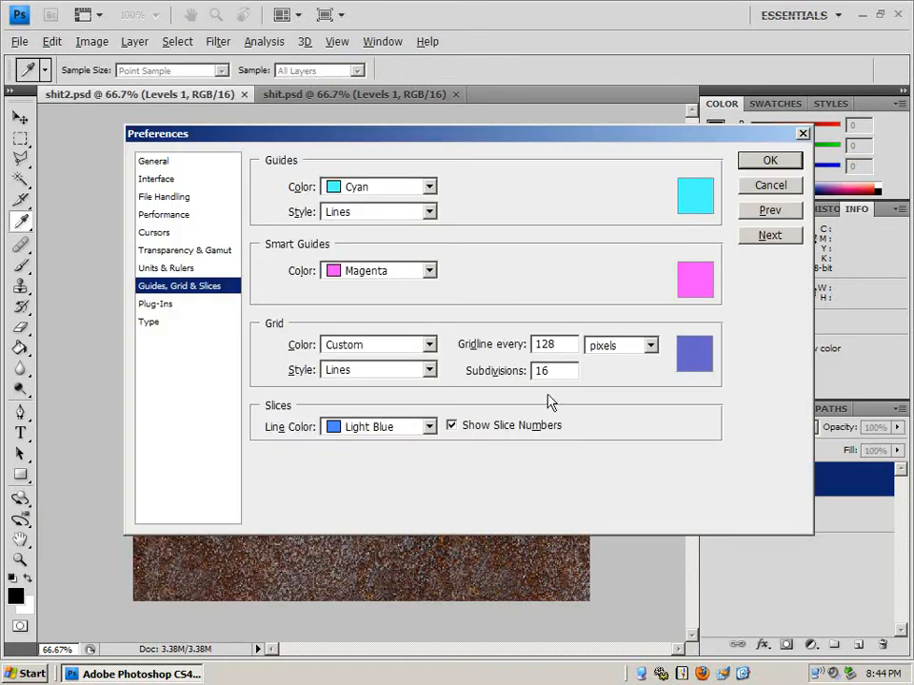
{"action": "left_click_drag", "start_coordinate": [551, 369], "coordinate": [523, 371]}
{"action": "type", "text": "64"}
{"action": "left_click", "coordinate": [756, 166]}
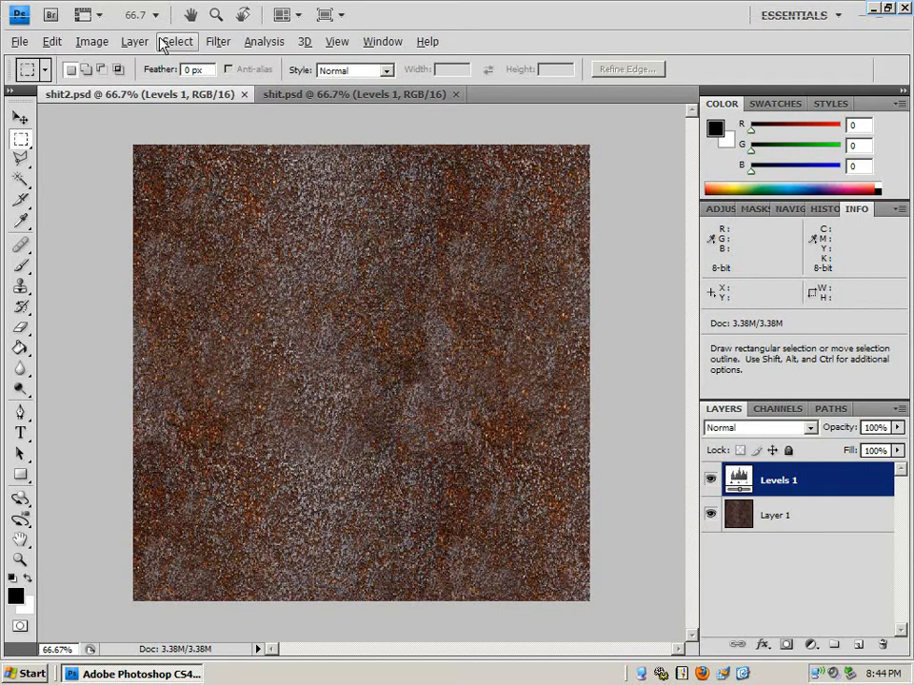
Set the grid subdivisions to 16 in the Guides, Grid & Slices preferences
{"action": "left_click", "coordinate": [52, 41]}
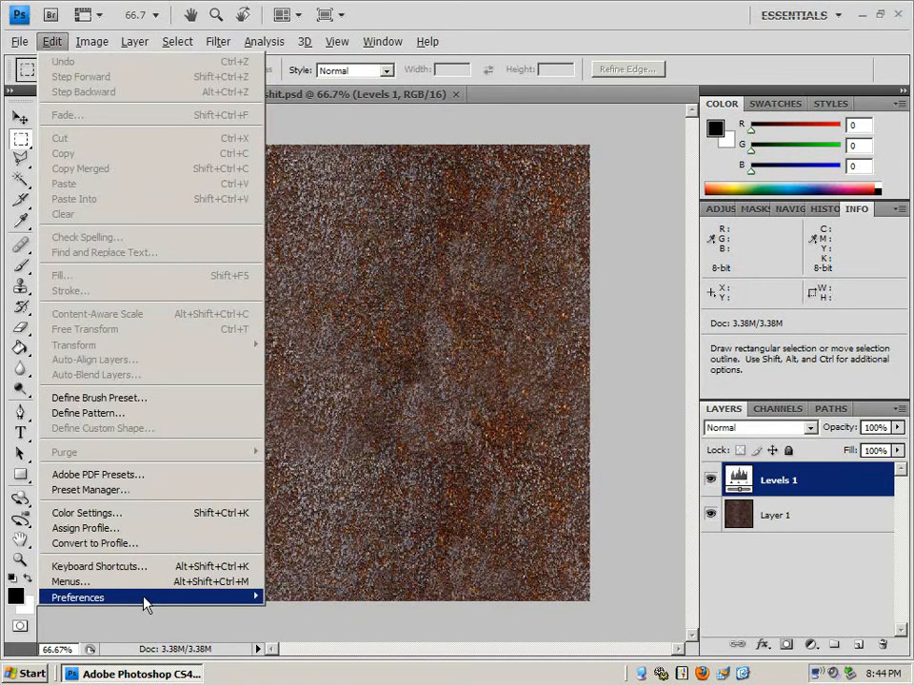
{"action": "mouse_move", "coordinate": [189, 602]}
{"action": "left_click", "coordinate": [366, 543]}
{"action": "double_click", "coordinate": [531, 371]}
{"action": "type", "text": "16"}
{"action": "left_click", "coordinate": [728, 161]}
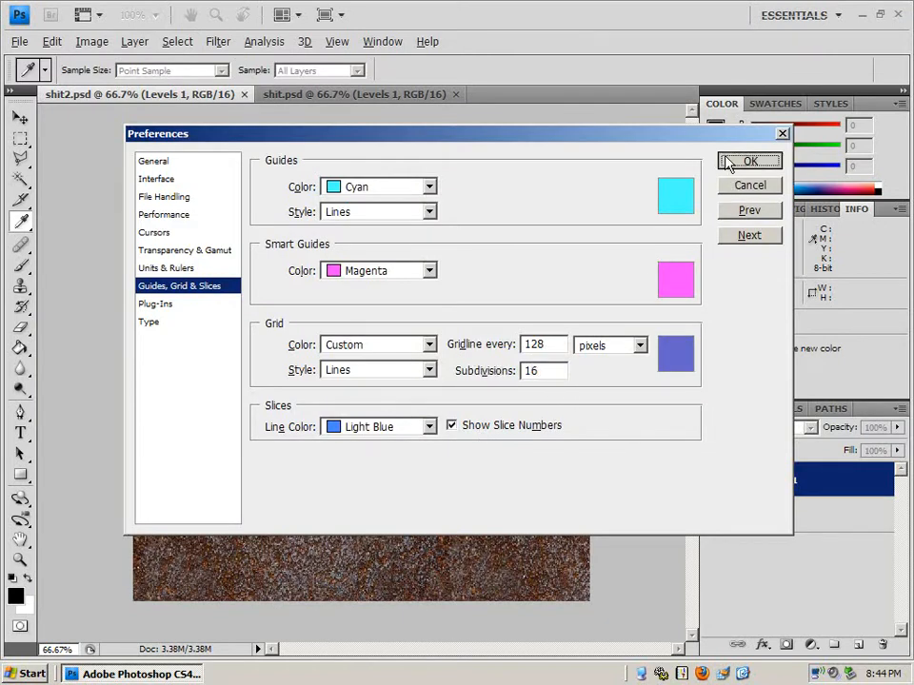
Show the grid over the image in both shit2.psd and shit.psd
{"action": "key", "text": "m"}
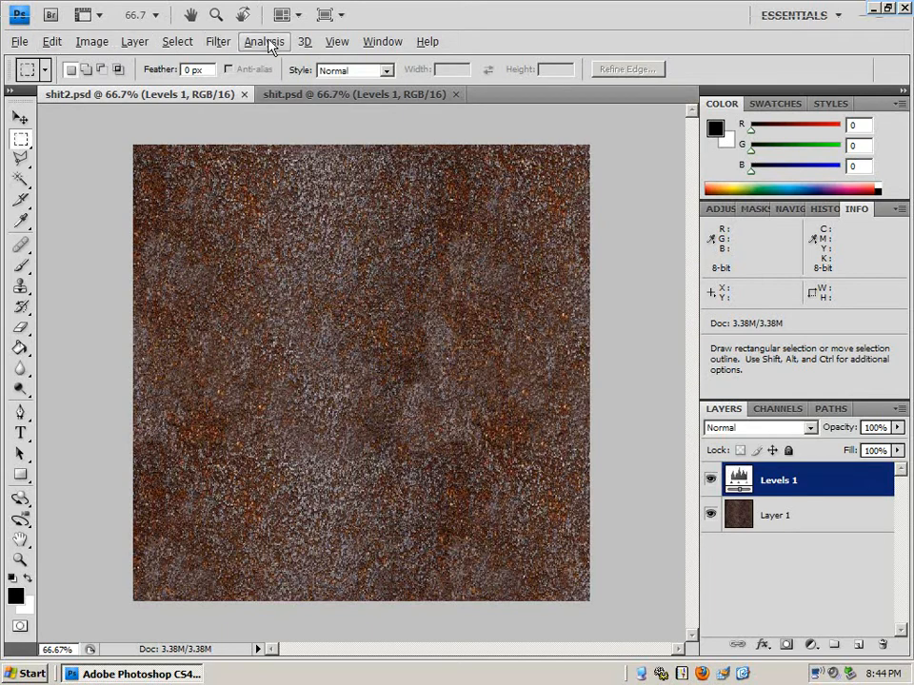
{"action": "left_click", "coordinate": [337, 42]}
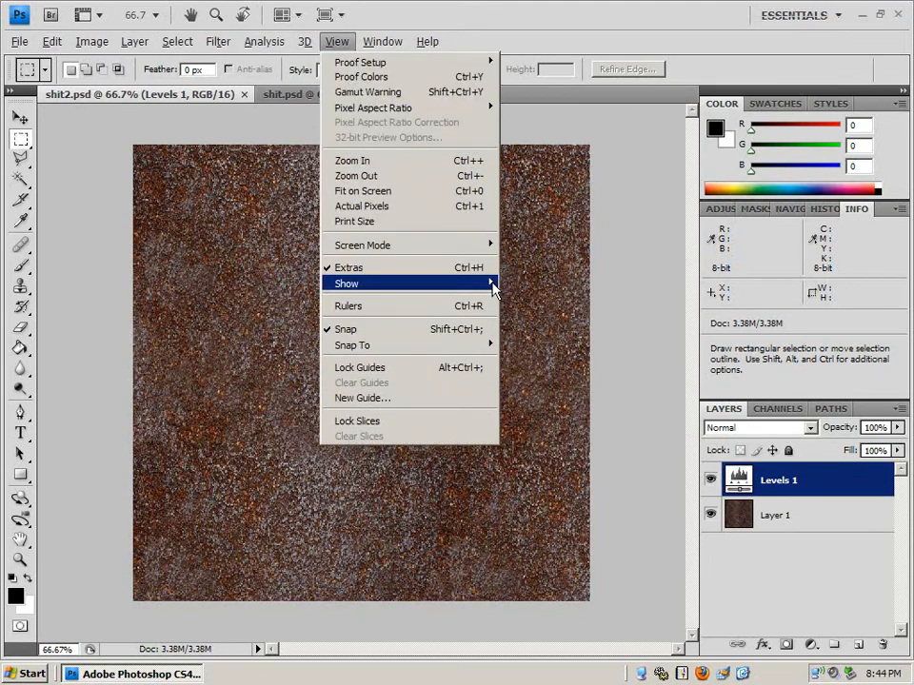
{"action": "mouse_move", "coordinate": [495, 286]}
{"action": "left_click", "coordinate": [550, 326]}
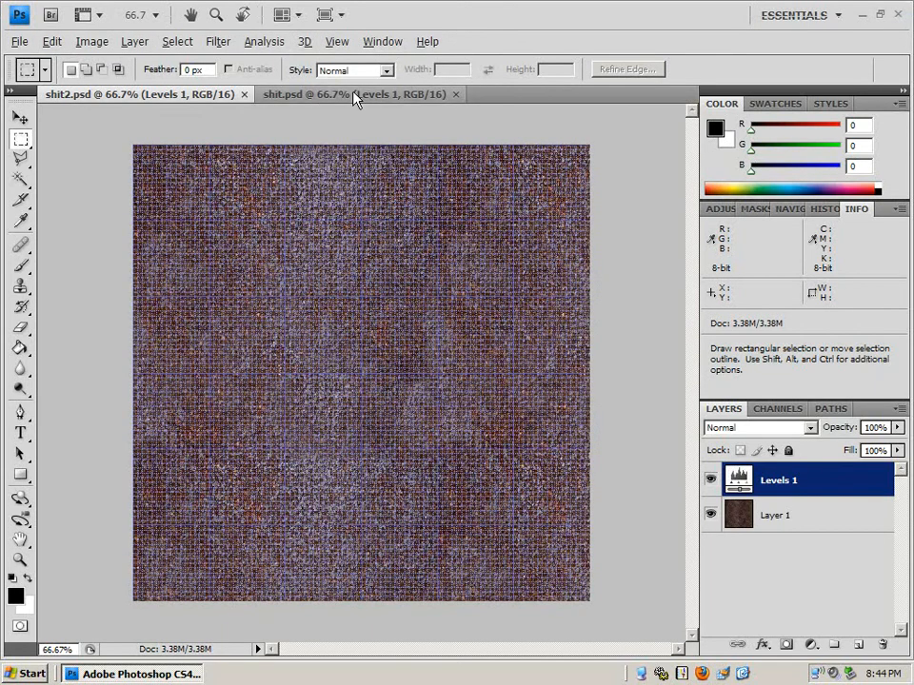
{"action": "left_click", "coordinate": [354, 95]}
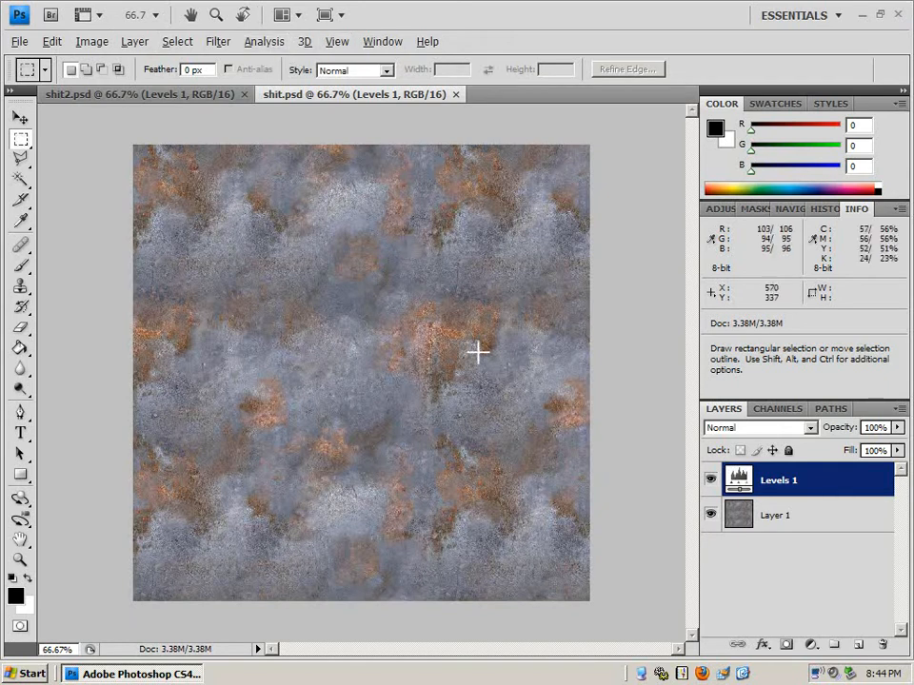
{"action": "left_click", "coordinate": [336, 42]}
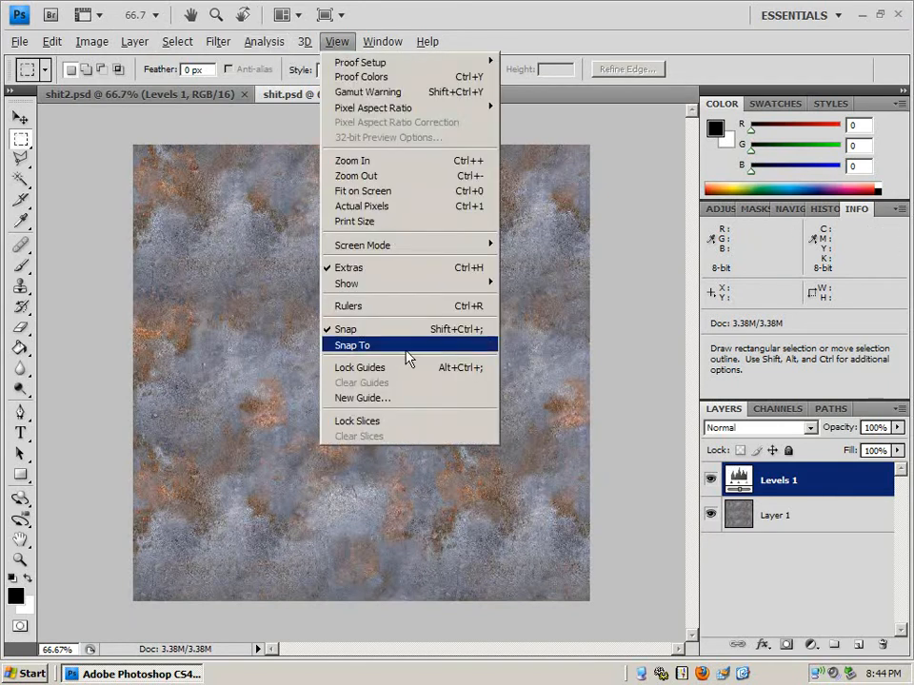
{"action": "mouse_move", "coordinate": [480, 284]}
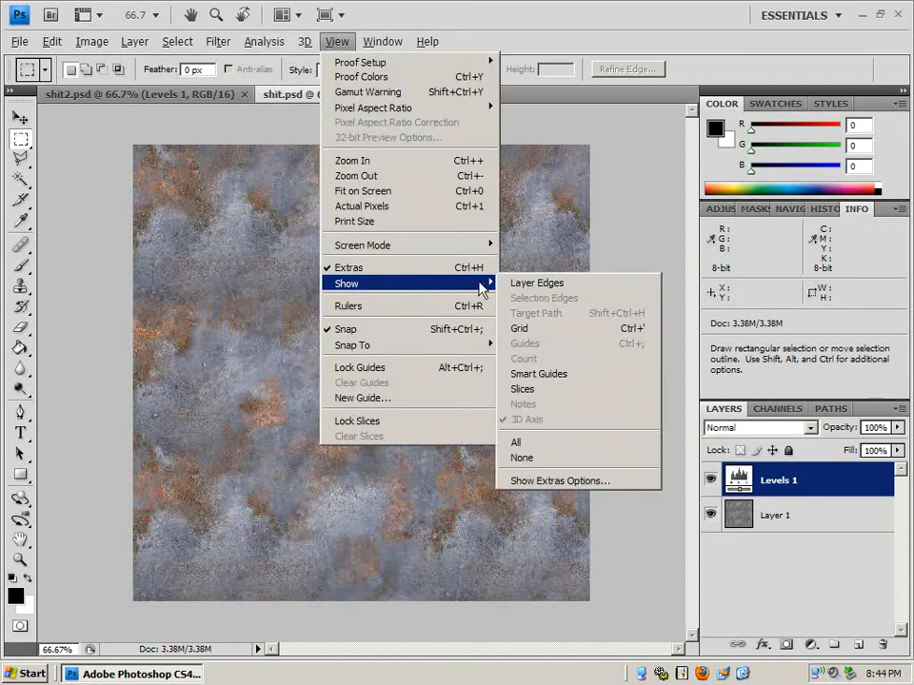
{"action": "left_click", "coordinate": [557, 330]}
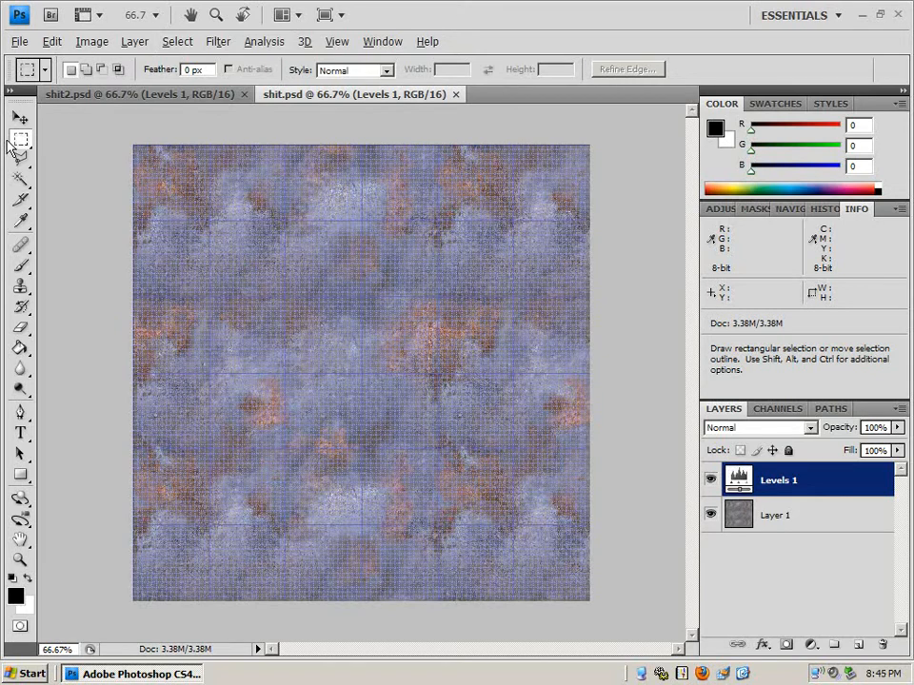
Create a new 256 x 64 pixel document in 16 bit RGB Color with transparent background contents
{"action": "left_click", "coordinate": [19, 41]}
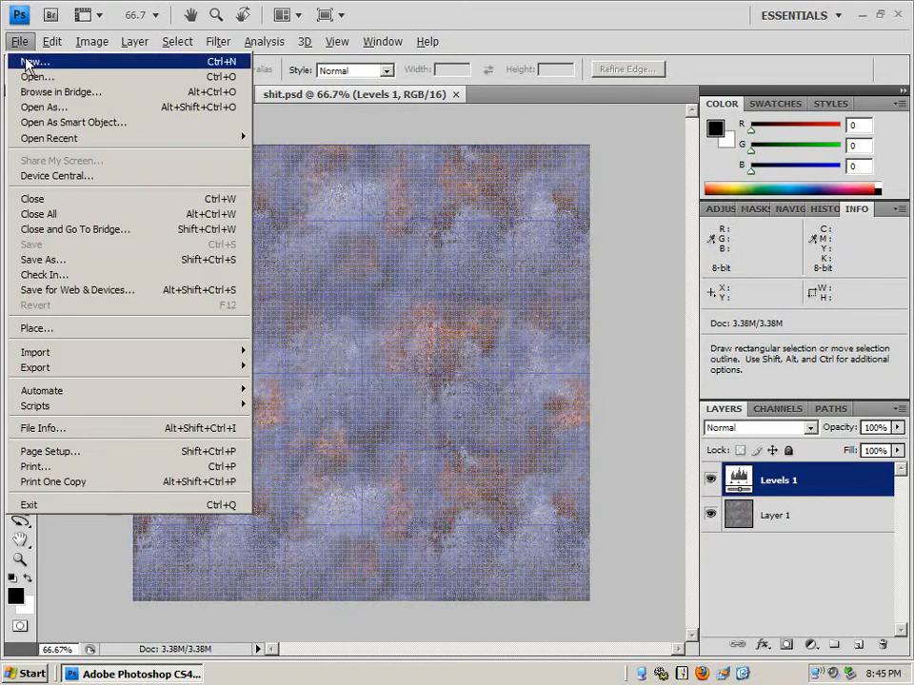
{"action": "left_click", "coordinate": [28, 62]}
{"action": "double_click", "coordinate": [423, 237]}
{"action": "type", "text": "256"}
{"action": "key", "text": "Tab"}
{"action": "type", "text": "64"}
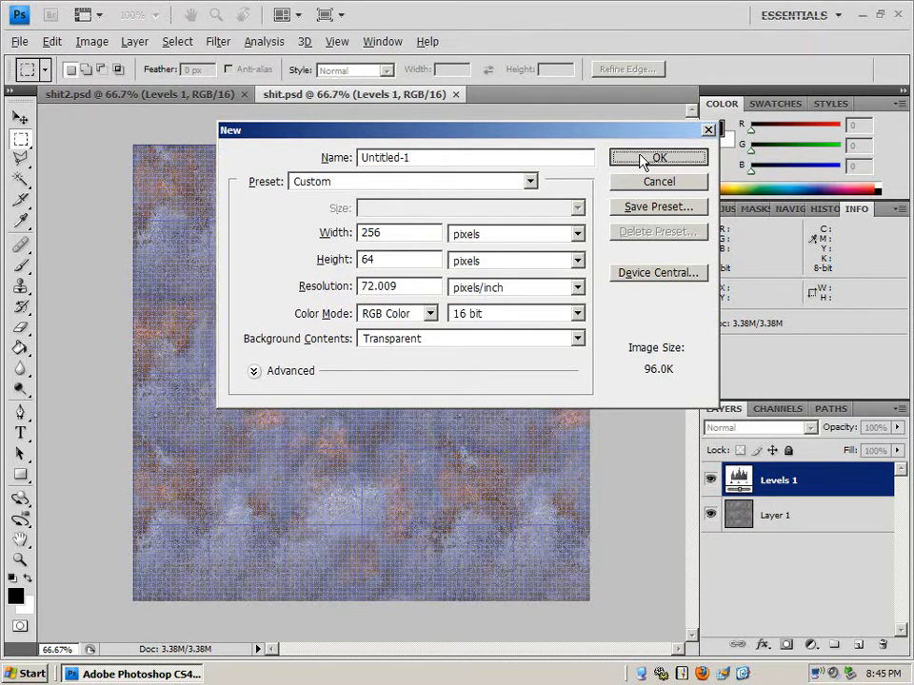
{"action": "left_click", "coordinate": [643, 160]}
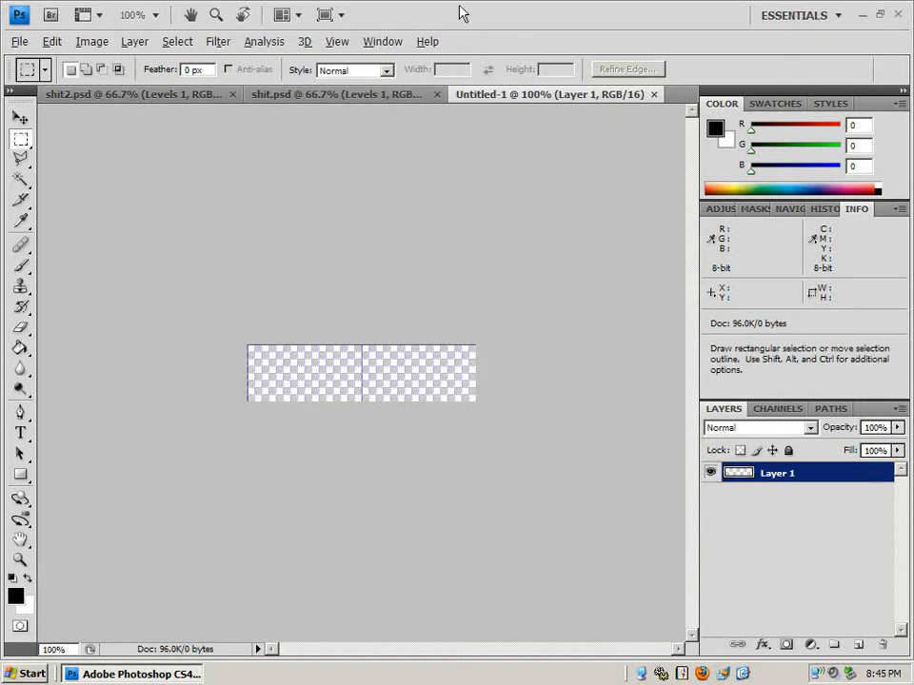
Copy a merged 256 x 72 px area at the right edge of shit.psd and paste it into the new document
{"action": "left_click", "coordinate": [321, 95]}
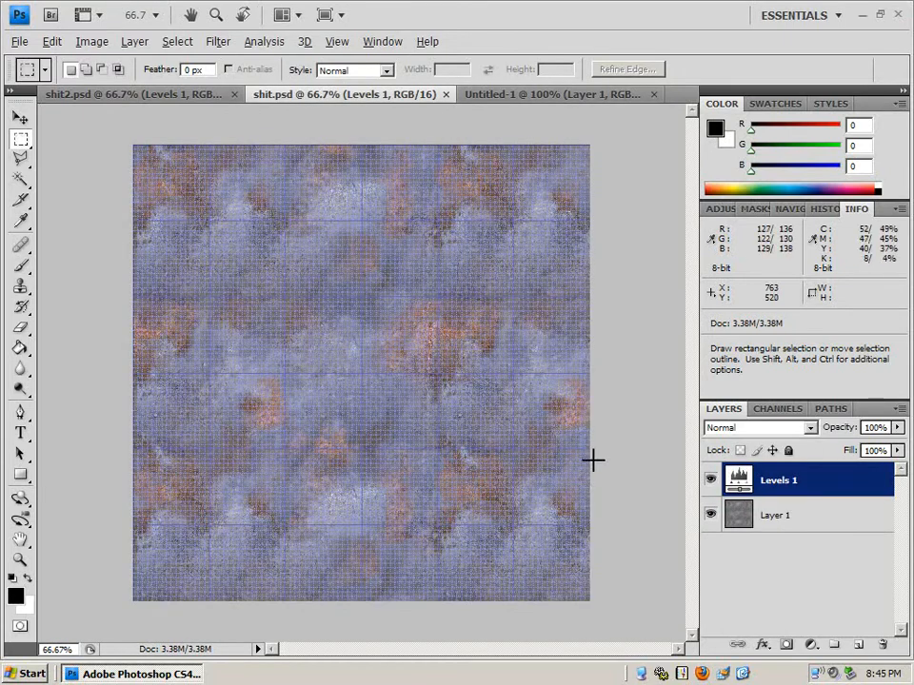
{"action": "left_click_drag", "start_coordinate": [594, 455], "coordinate": [438, 406]}
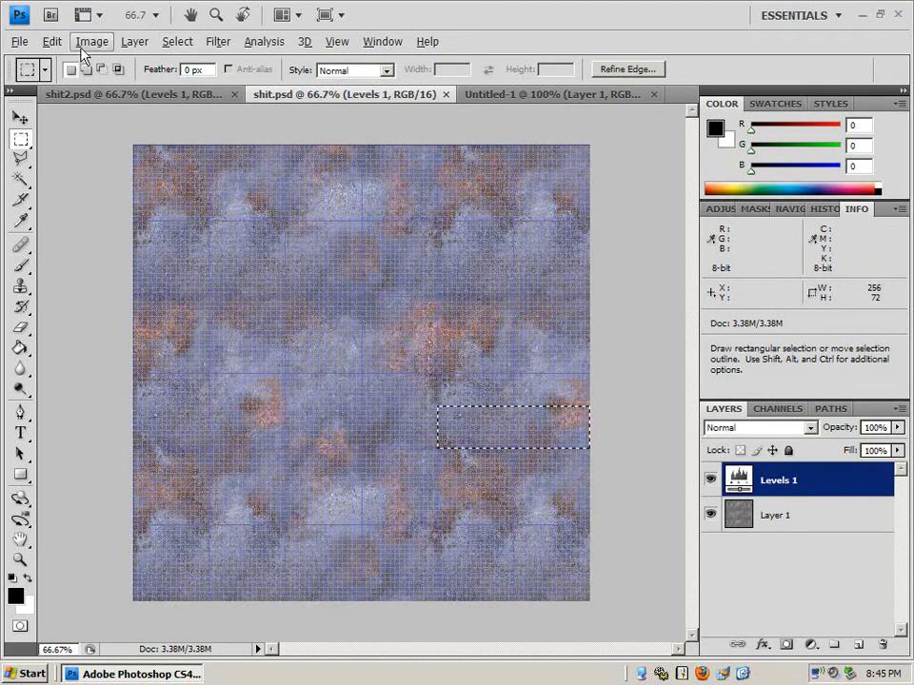
{"action": "left_click", "coordinate": [55, 43]}
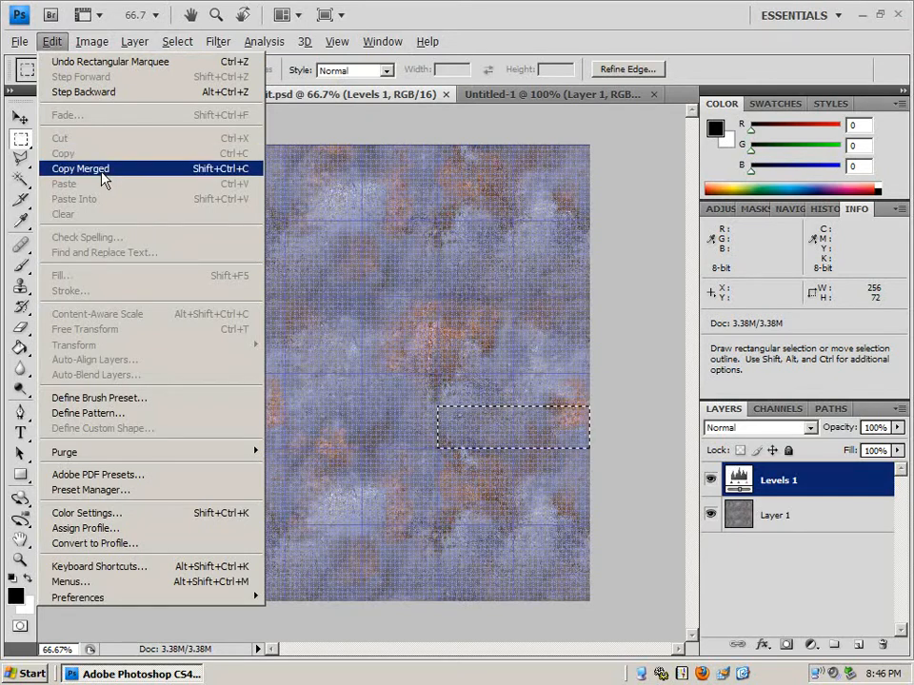
{"action": "left_click", "coordinate": [485, 101]}
{"action": "left_click", "coordinate": [485, 98]}
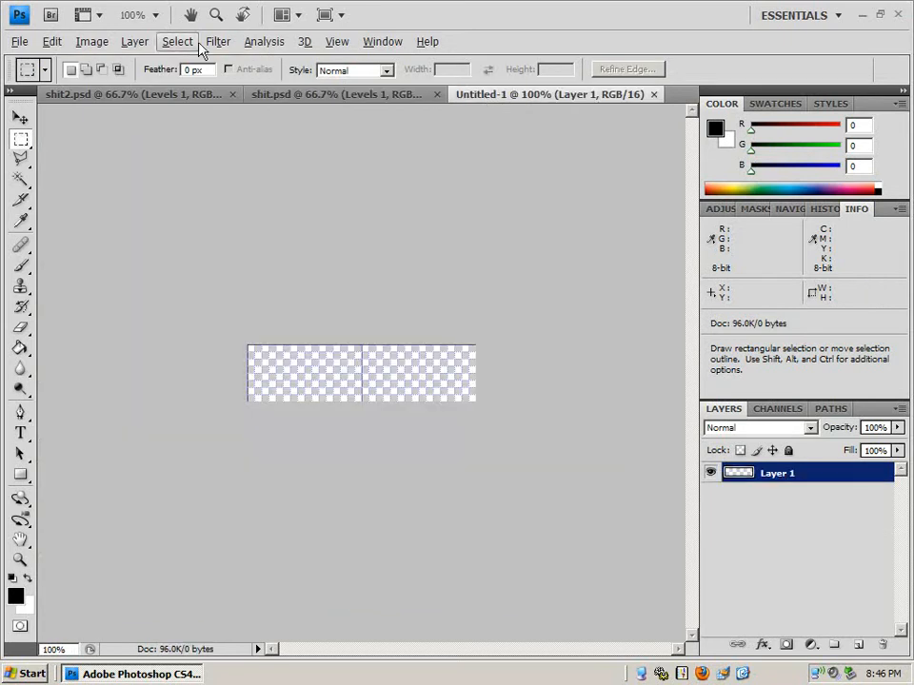
{"action": "left_click", "coordinate": [51, 41]}
{"action": "left_click", "coordinate": [75, 187]}
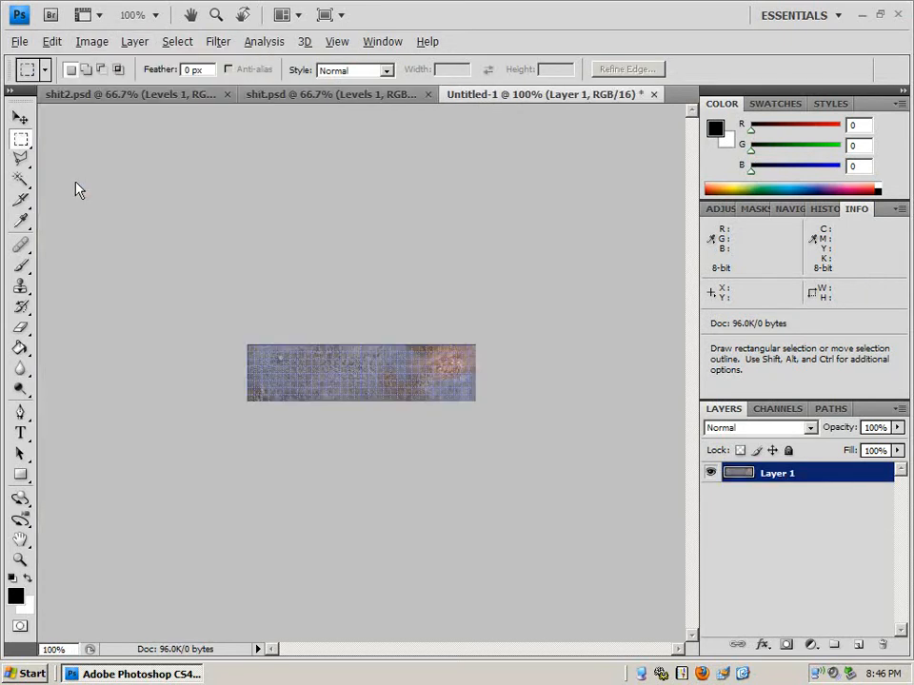
Select a 256 x 64 px area at the right edge of shit2.psd and copy it merged
{"action": "left_click", "coordinate": [171, 98]}
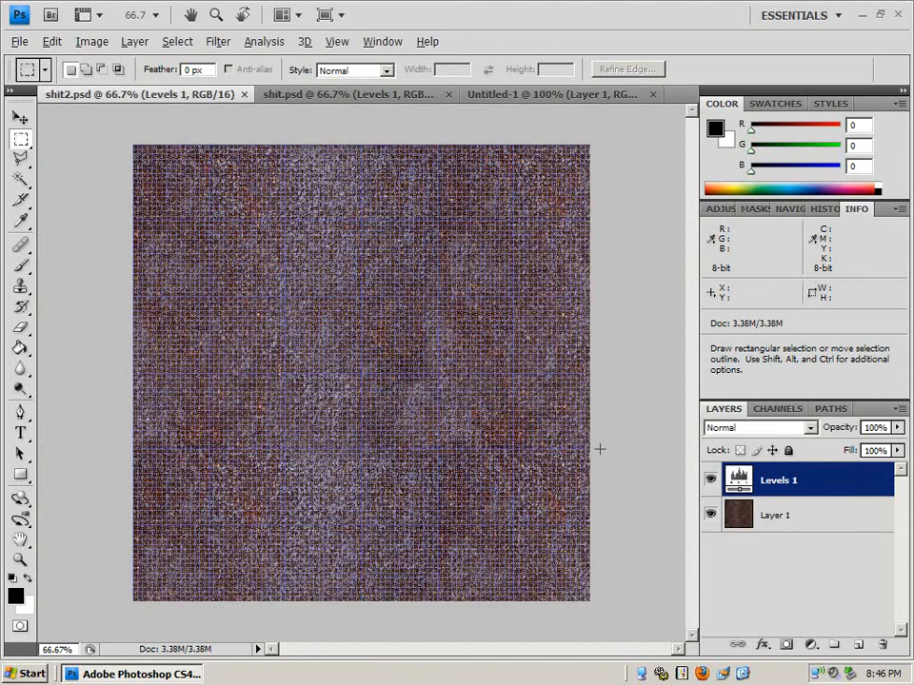
{"action": "left_click_drag", "start_coordinate": [593, 448], "coordinate": [440, 416]}
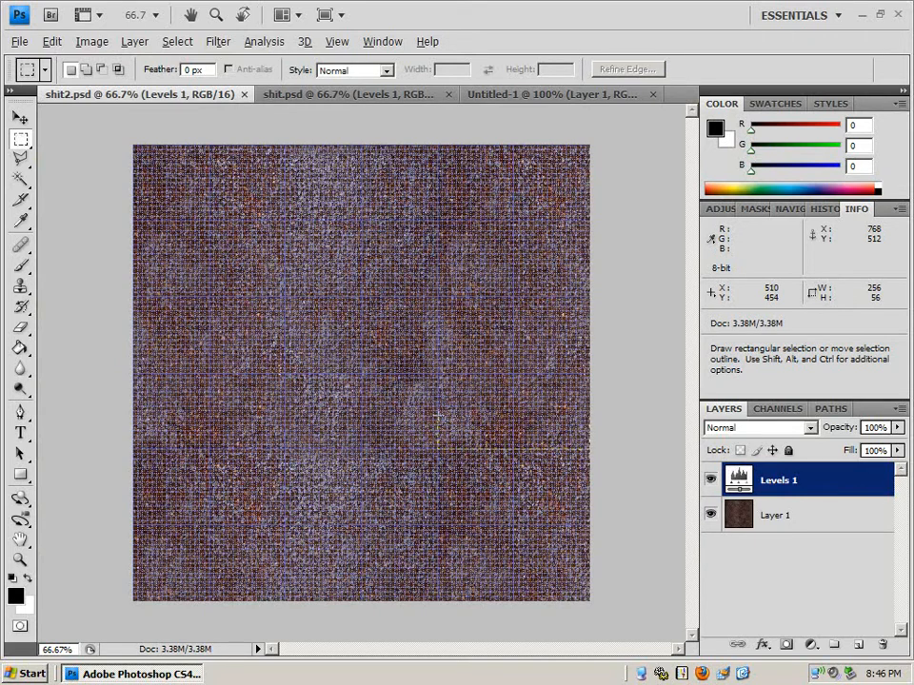
{"action": "left_click_drag", "start_coordinate": [439, 416], "coordinate": [440, 410]}
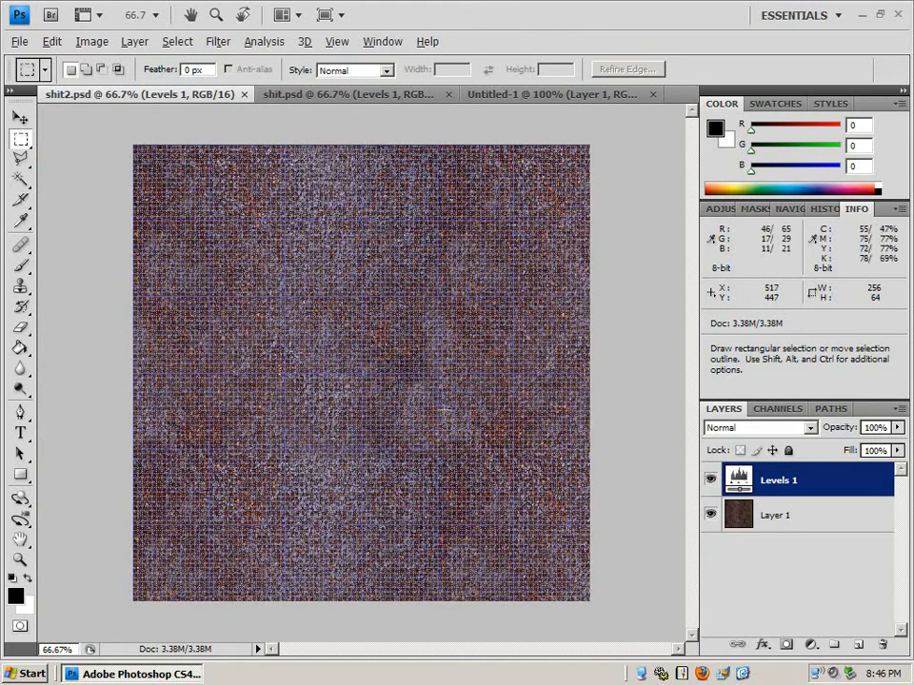
{"action": "left_click", "coordinate": [51, 41]}
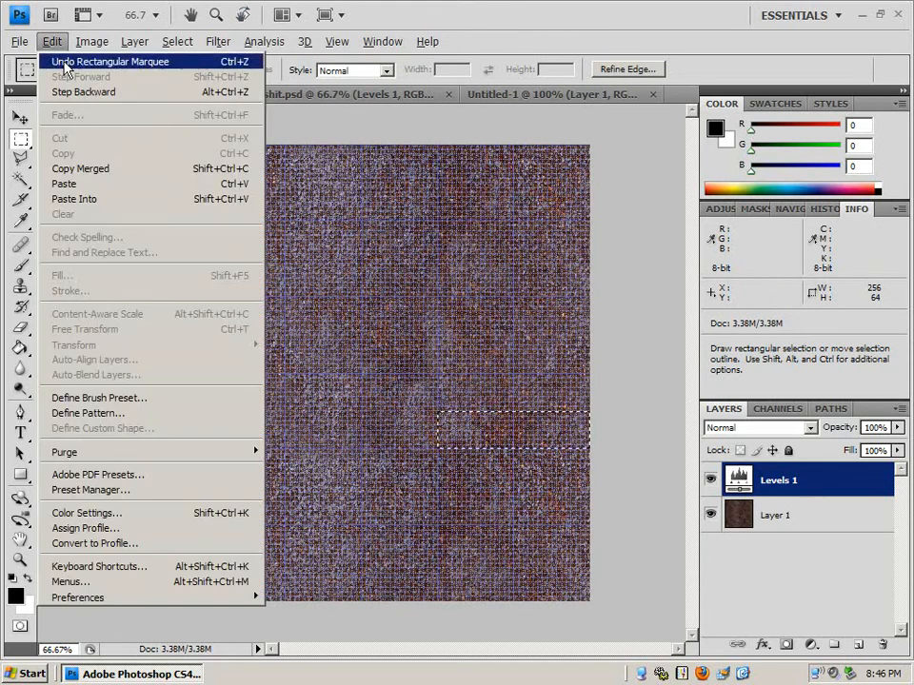
{"action": "left_click", "coordinate": [97, 175]}
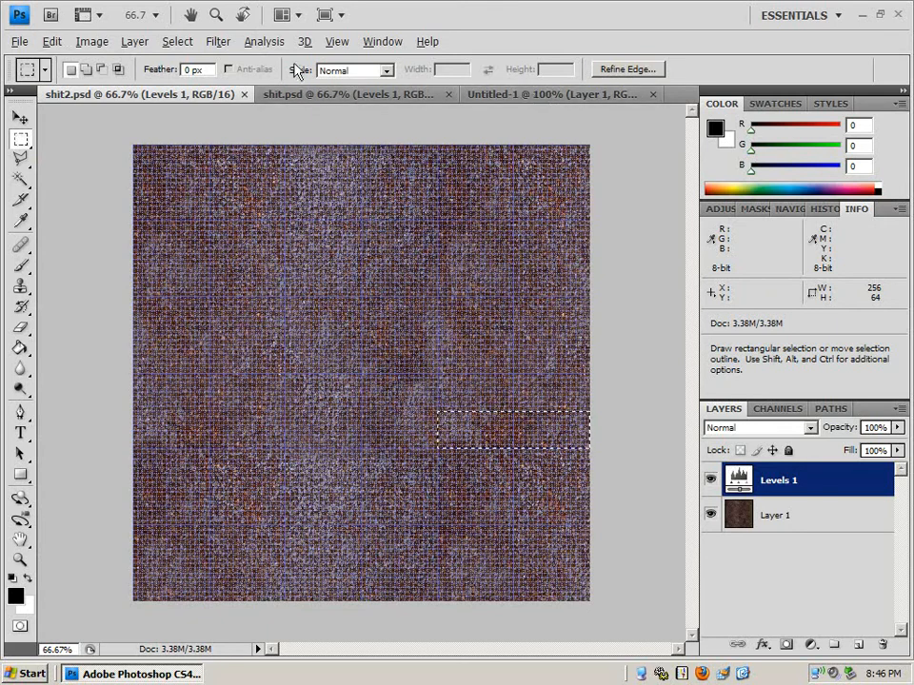
Paste the copied rust texture into Untitled-1 above the first texture and add a layer mask to it
{"action": "left_click", "coordinate": [505, 94]}
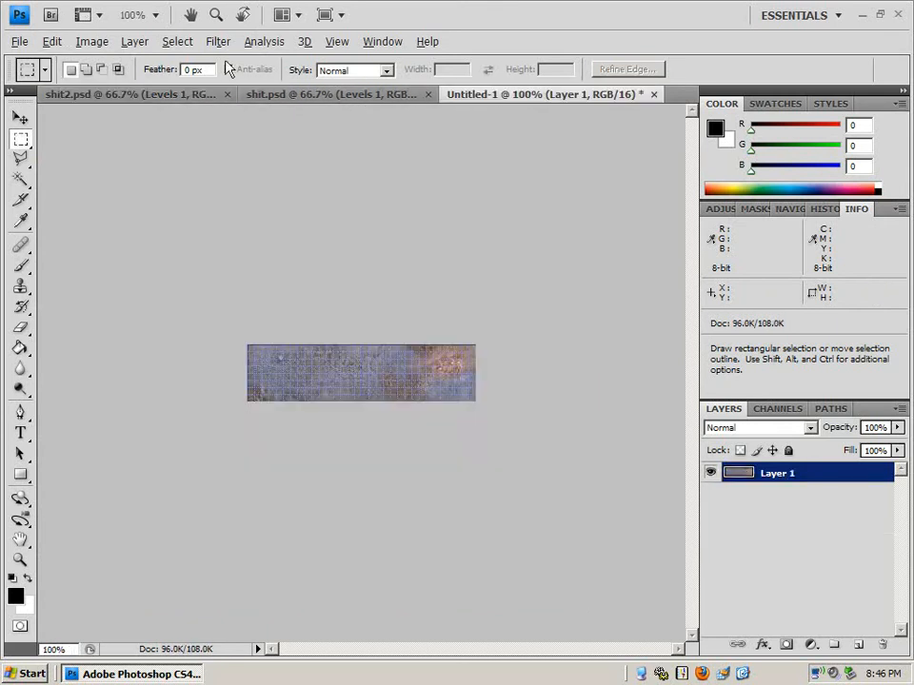
{"action": "left_click", "coordinate": [51, 41]}
{"action": "left_click", "coordinate": [89, 183]}
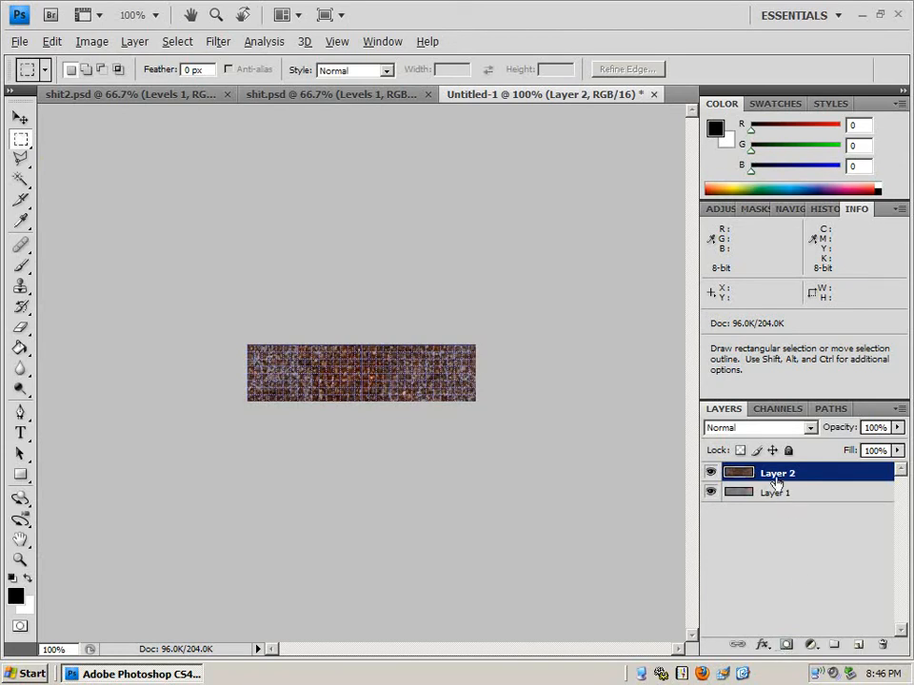
{"action": "left_click", "coordinate": [784, 646]}
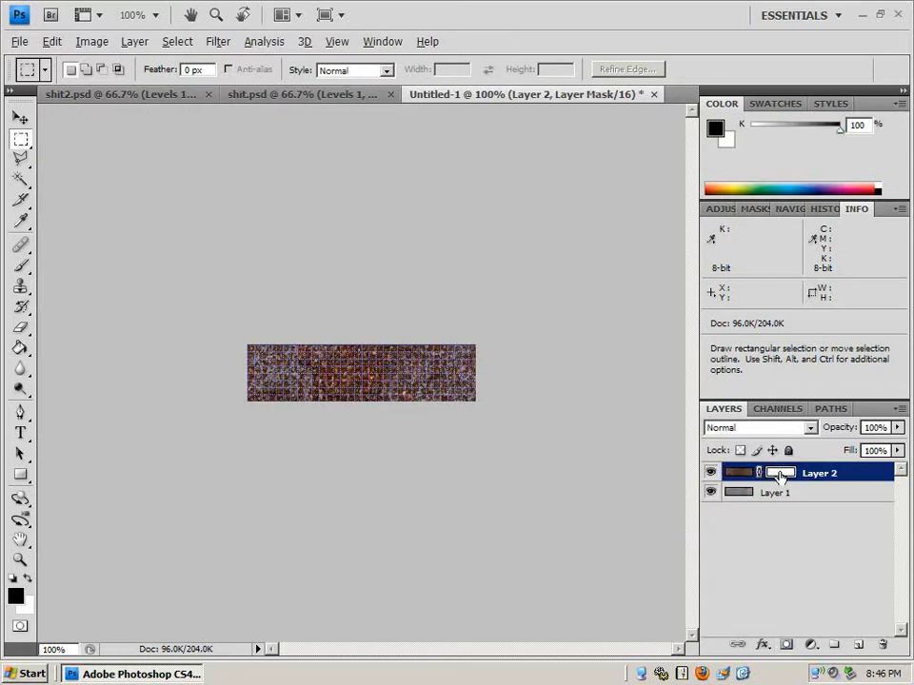
Fill Layer 2's layer mask with black using the Paint Bucket, and return to the layer's image
{"action": "left_click", "coordinate": [781, 474], "text": "alt"}
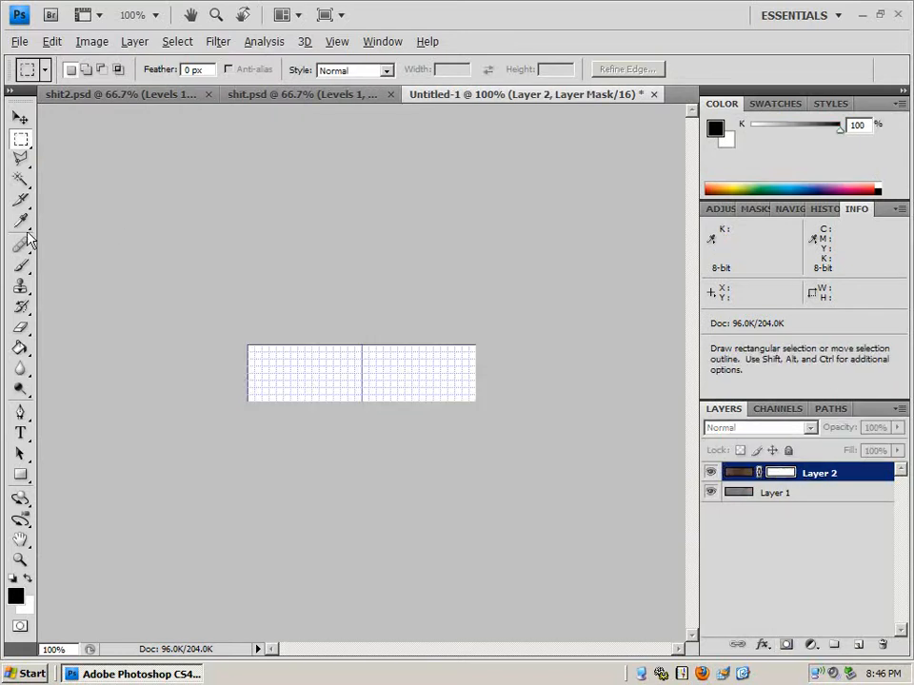
{"action": "left_click", "coordinate": [20, 348]}
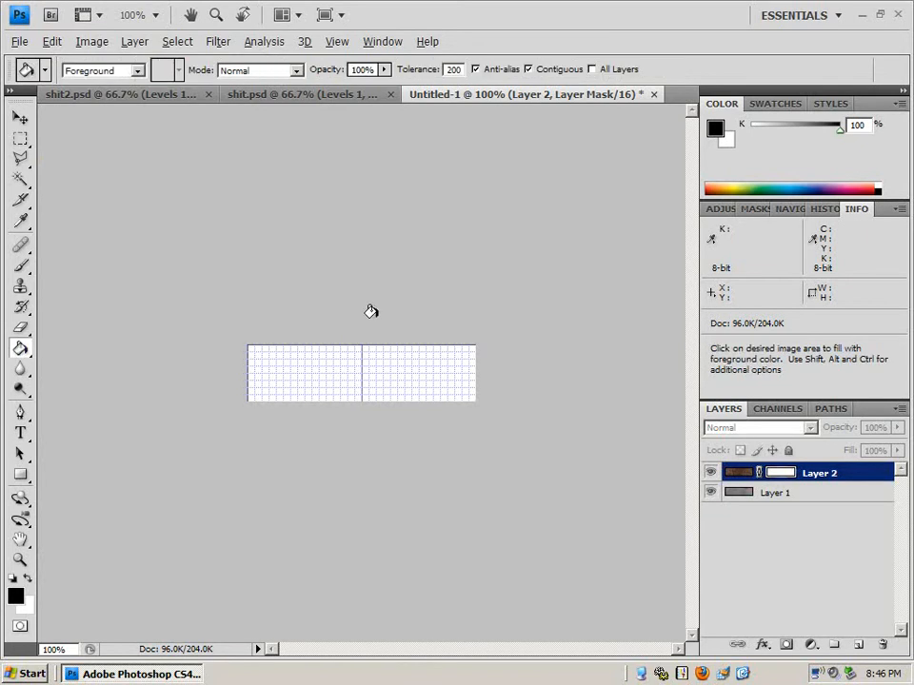
{"action": "left_click", "coordinate": [351, 360]}
{"action": "left_click", "coordinate": [738, 472]}
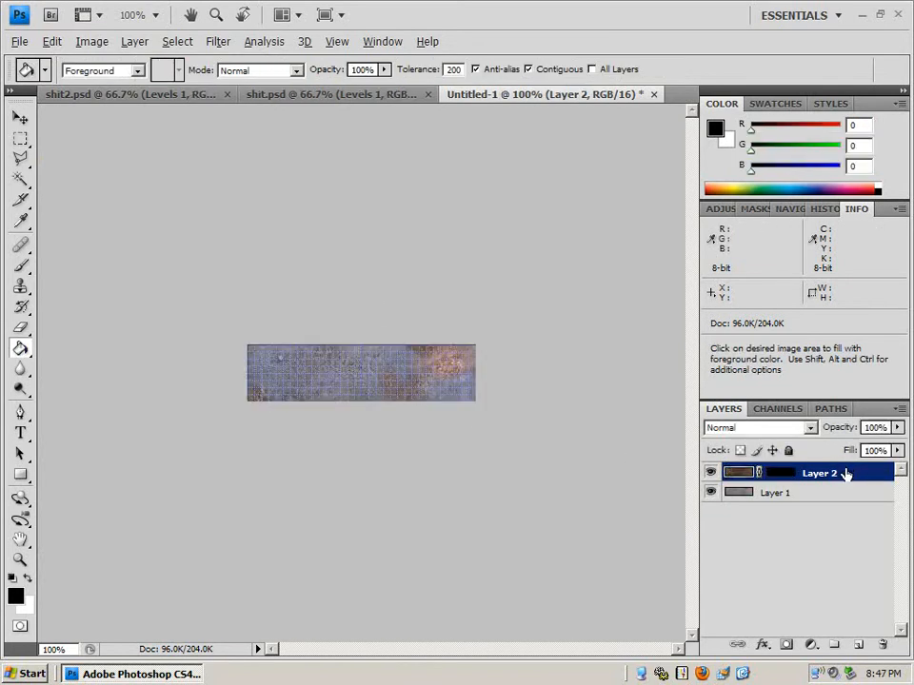
Turn off Transparency Shapes Layer in Layer 2's blending options and enable Drop Shadow, Inner Shadow, and Bevel and Emboss
{"action": "double_click", "coordinate": [846, 473]}
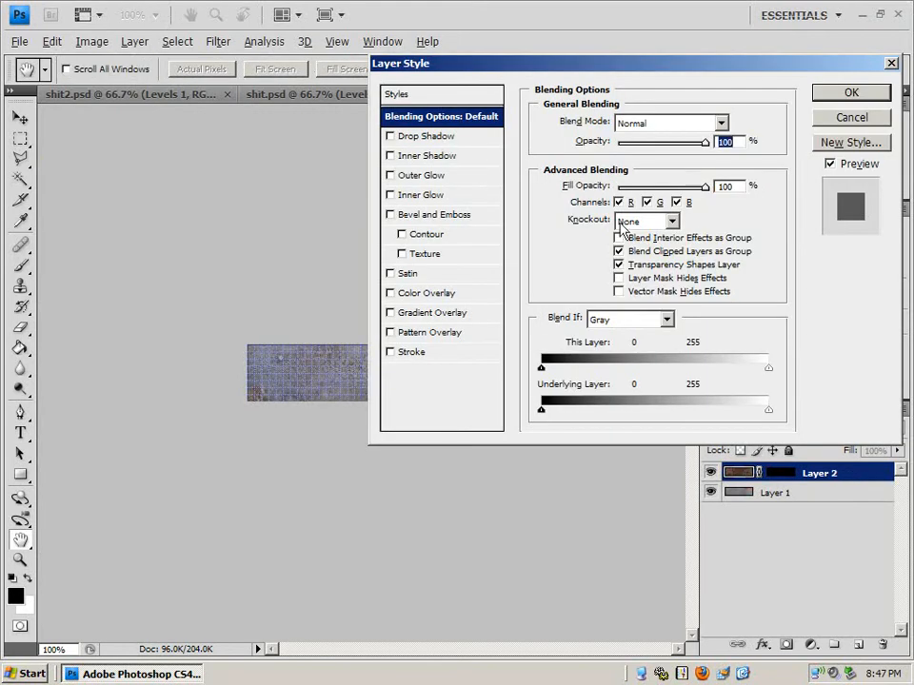
{"action": "left_click", "coordinate": [619, 265]}
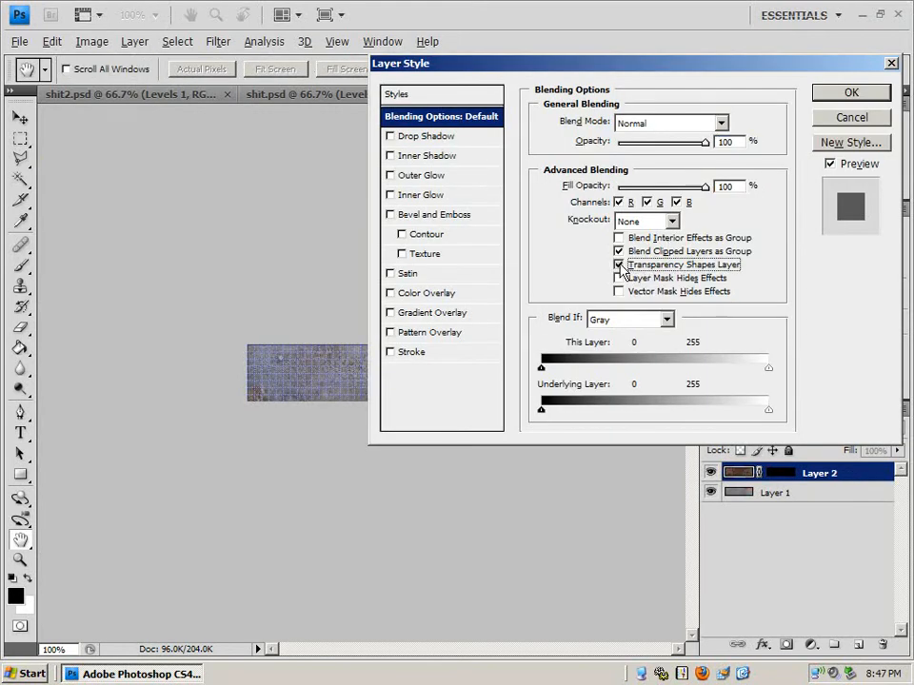
{"action": "left_click", "coordinate": [619, 266]}
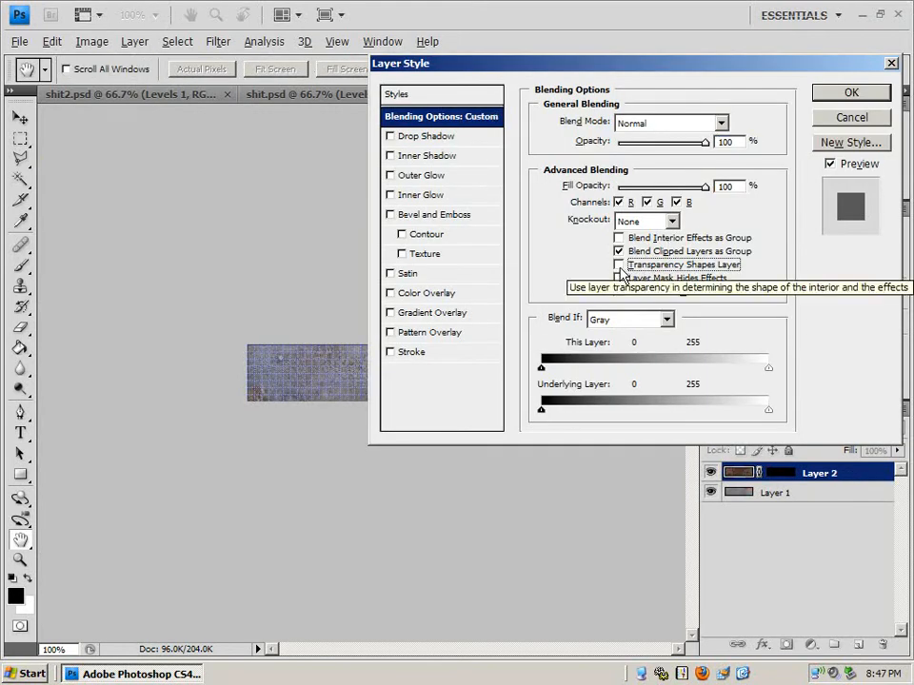
{"action": "left_click", "coordinate": [389, 137]}
{"action": "left_click", "coordinate": [390, 157]}
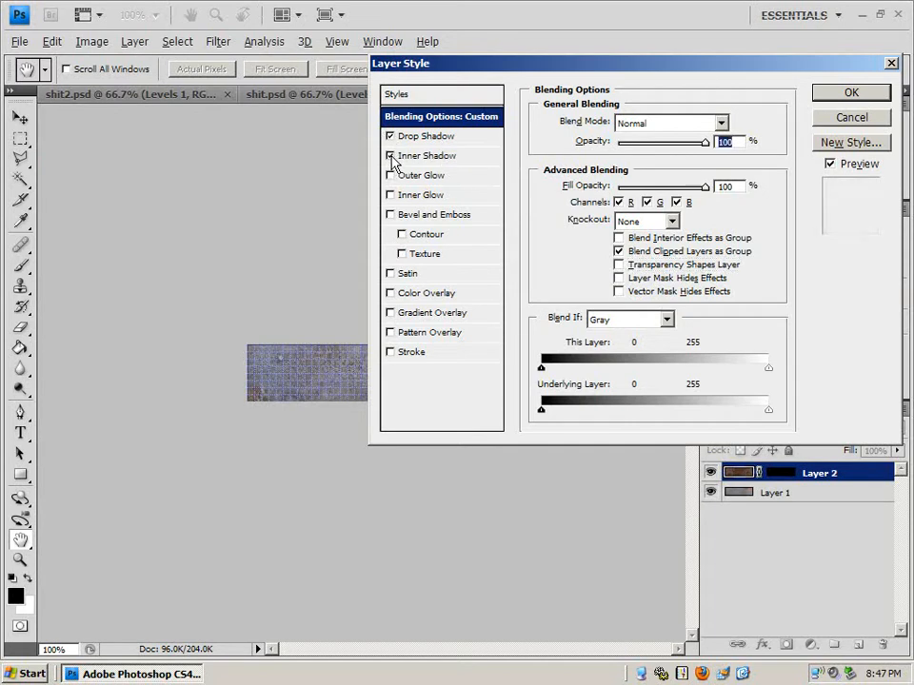
{"action": "left_click", "coordinate": [392, 215]}
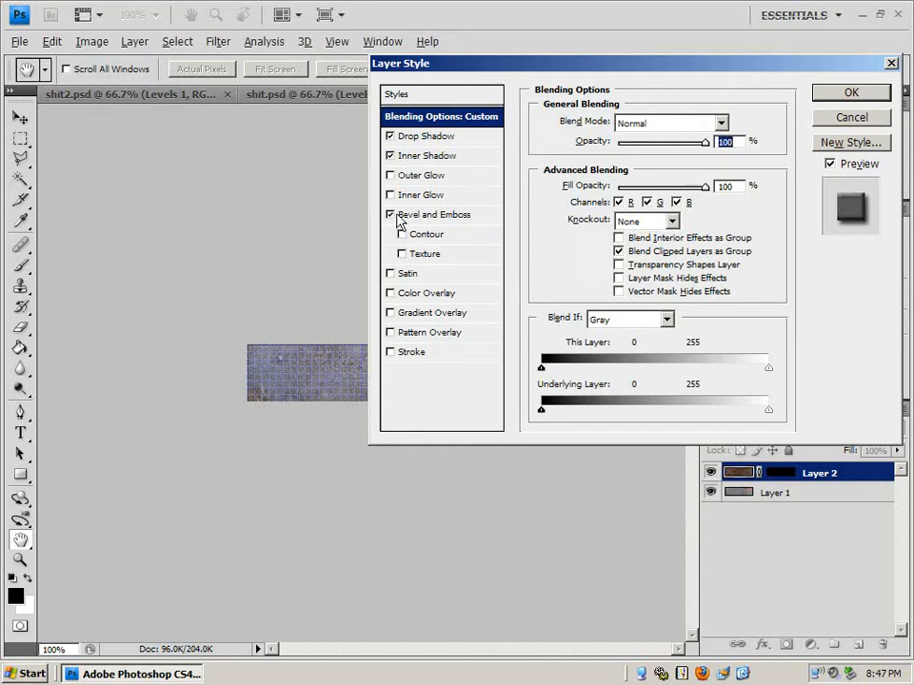
Set the Drop Shadow to 50% opacity, 0 px distance and 2 px size, with an anti-aliased contour
{"action": "left_click", "coordinate": [406, 139]}
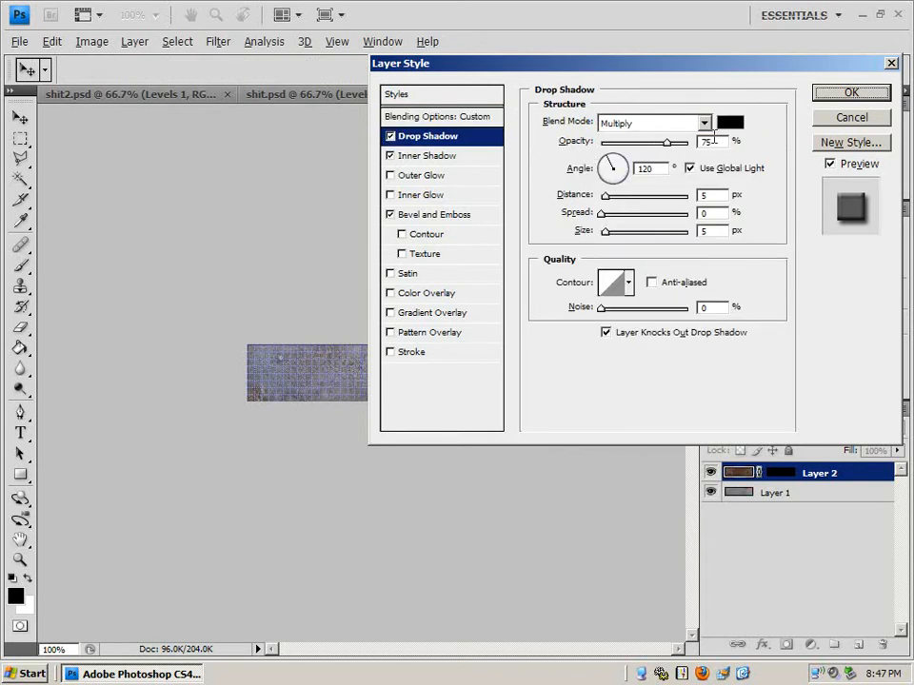
{"action": "type", "text": "50"}
{"action": "key", "text": "Tab"}
{"action": "type", "text": "0"}
{"action": "key", "text": "Tab"}
{"action": "key", "text": "Tab"}
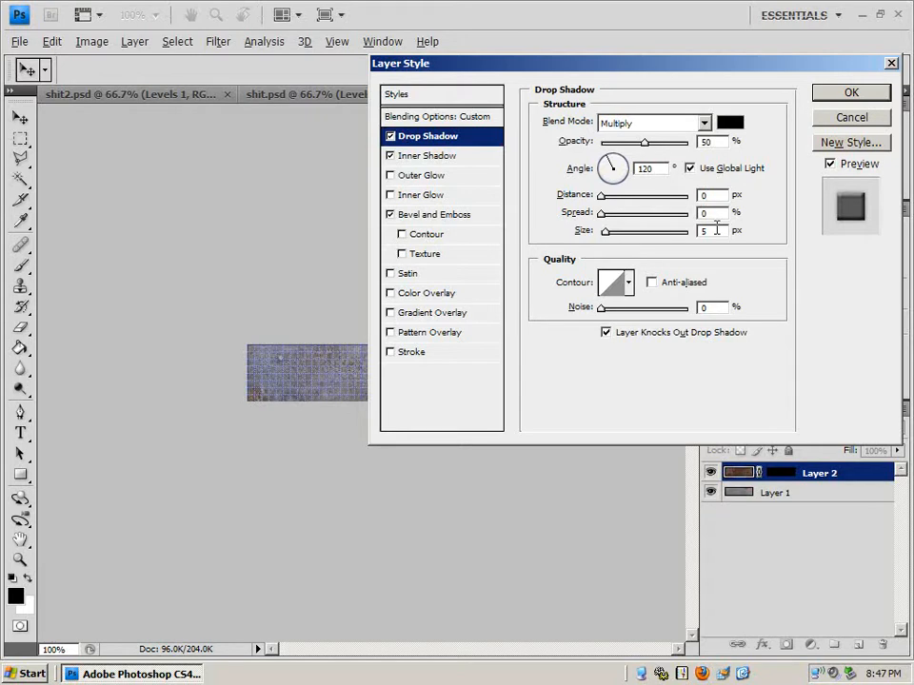
{"action": "type", "text": "2"}
{"action": "left_click", "coordinate": [655, 284]}
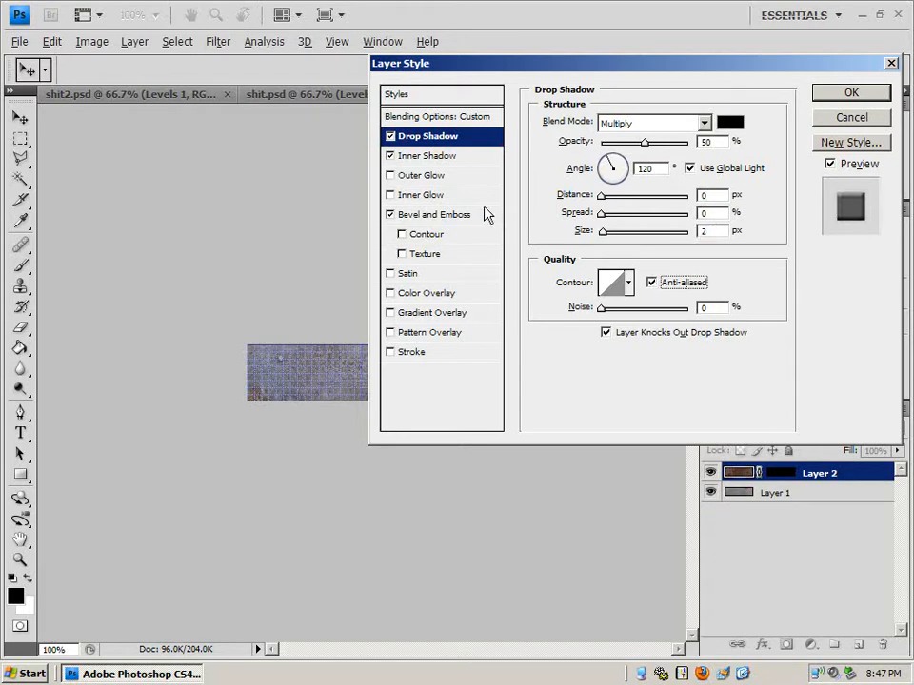
Set the Inner Shadow to 50% opacity, 0 px distance and 2 px size, with an anti-aliased contour
{"action": "left_click", "coordinate": [412, 156]}
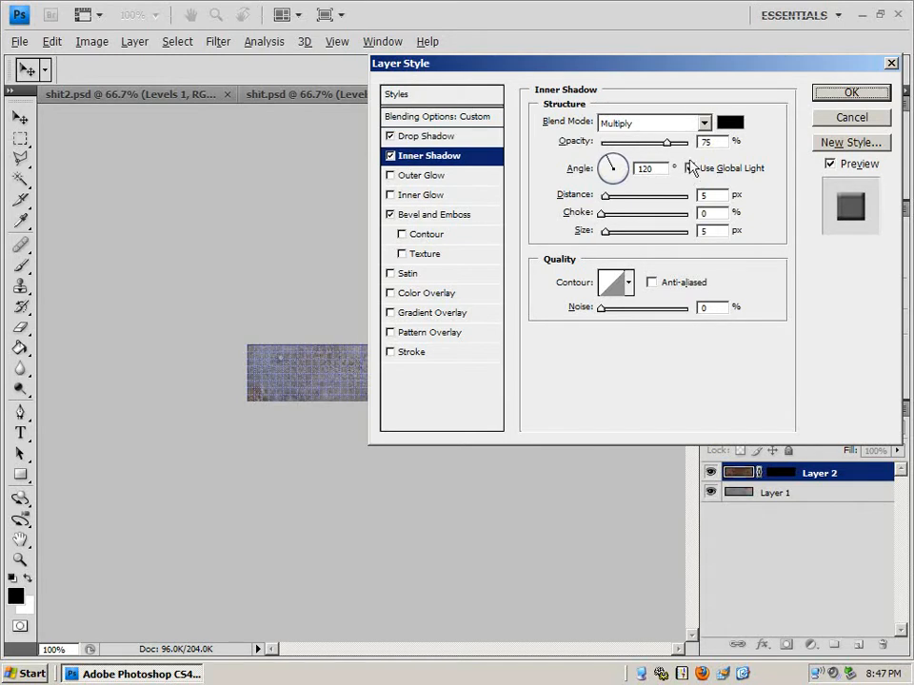
{"action": "left_click", "coordinate": [706, 141]}
{"action": "type", "text": "50"}
{"action": "left_click", "coordinate": [709, 195]}
{"action": "key", "text": "BackSpace"}
{"action": "type", "text": "0"}
{"action": "left_click", "coordinate": [709, 232]}
{"action": "key", "text": "BackSpace"}
{"action": "type", "text": "2"}
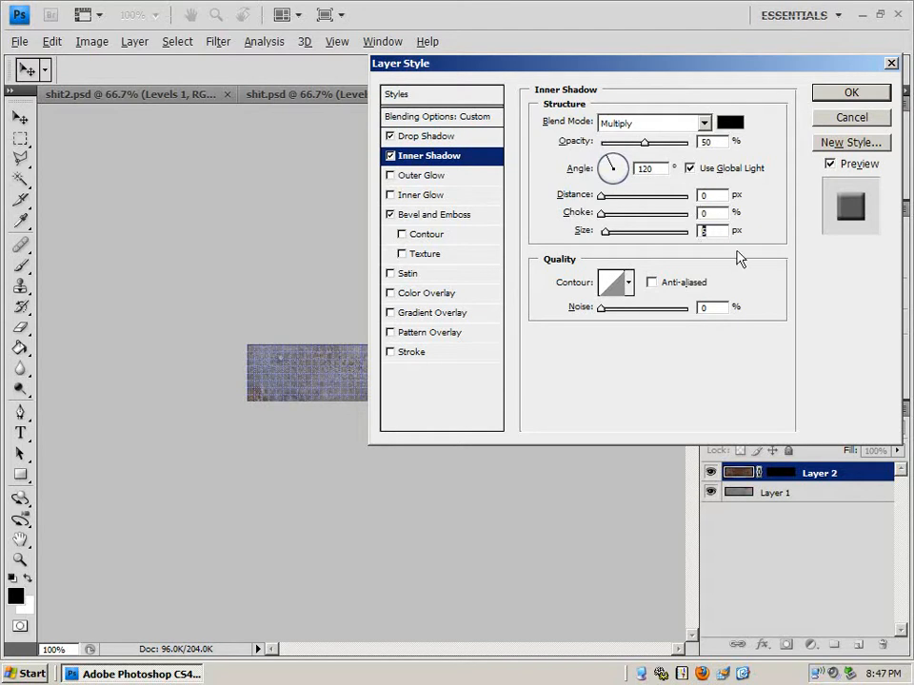
{"action": "left_click", "coordinate": [652, 283]}
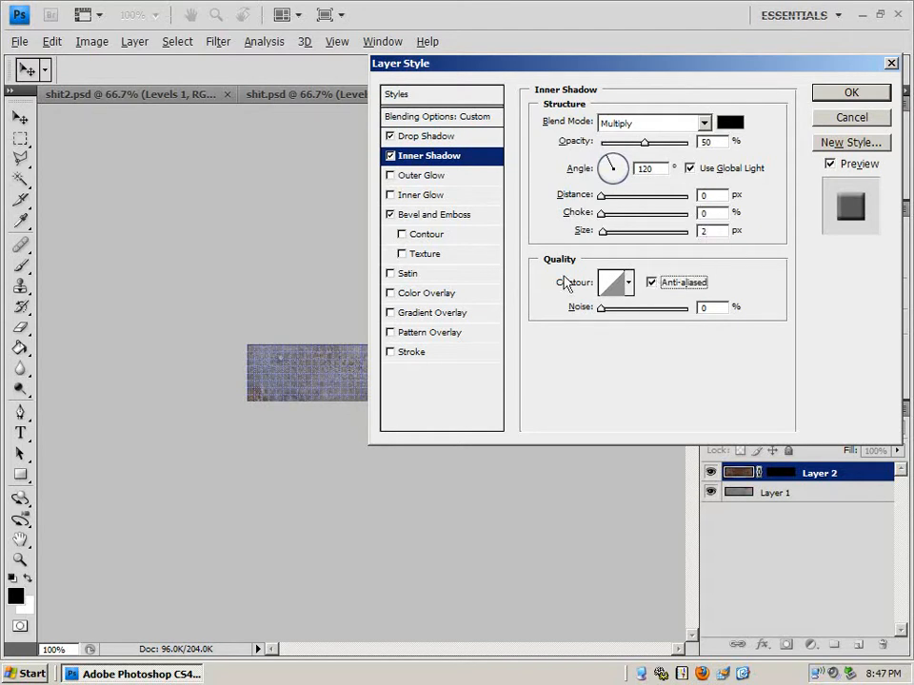
Set the Bevel and Emboss to an Outer Bevel with Chisel Hard technique, 600% depth and 6 px size
{"action": "left_click", "coordinate": [422, 218]}
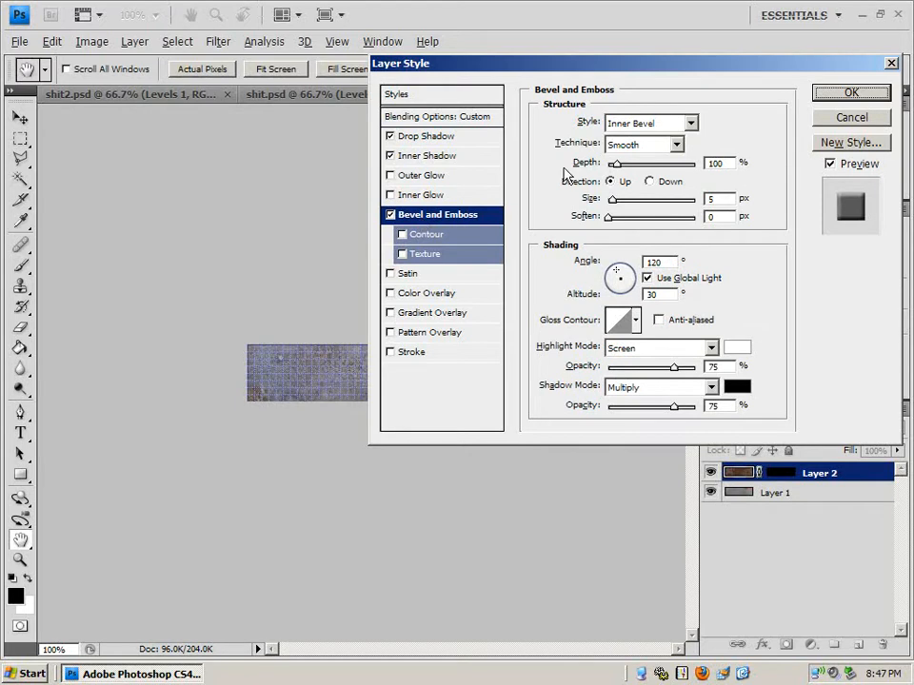
{"action": "left_click", "coordinate": [690, 123]}
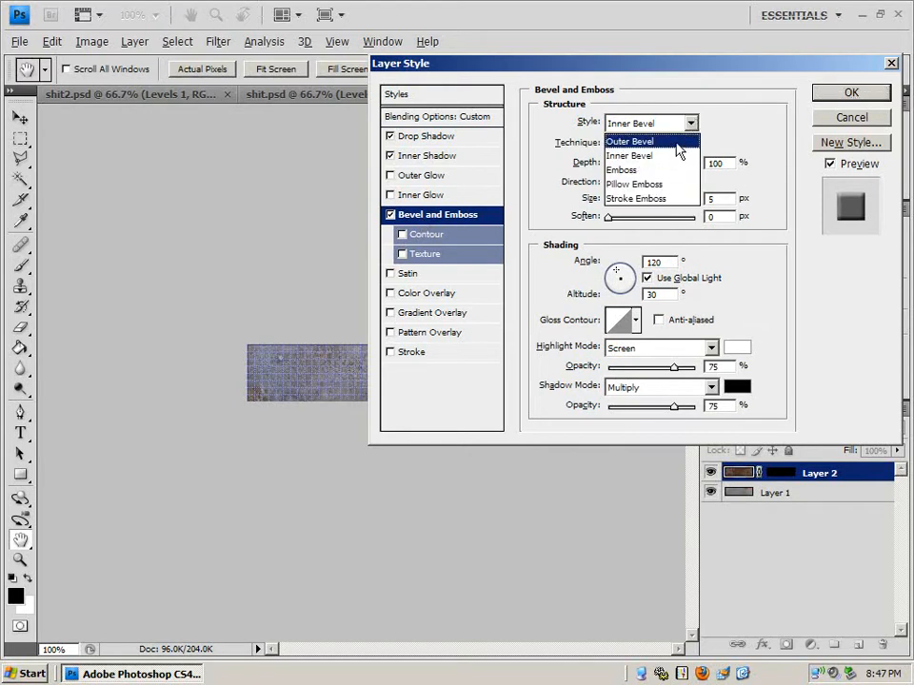
{"action": "left_click", "coordinate": [678, 141]}
{"action": "left_click", "coordinate": [674, 145]}
{"action": "left_click", "coordinate": [672, 173]}
{"action": "left_click", "coordinate": [709, 163]}
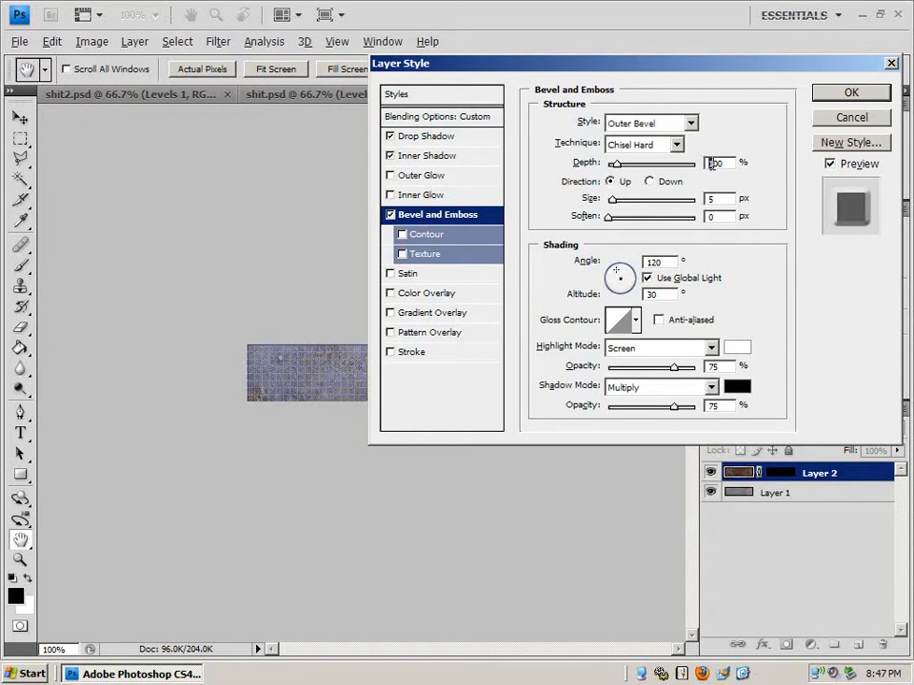
{"action": "type", "text": "6"}
{"action": "key", "text": "Tab"}
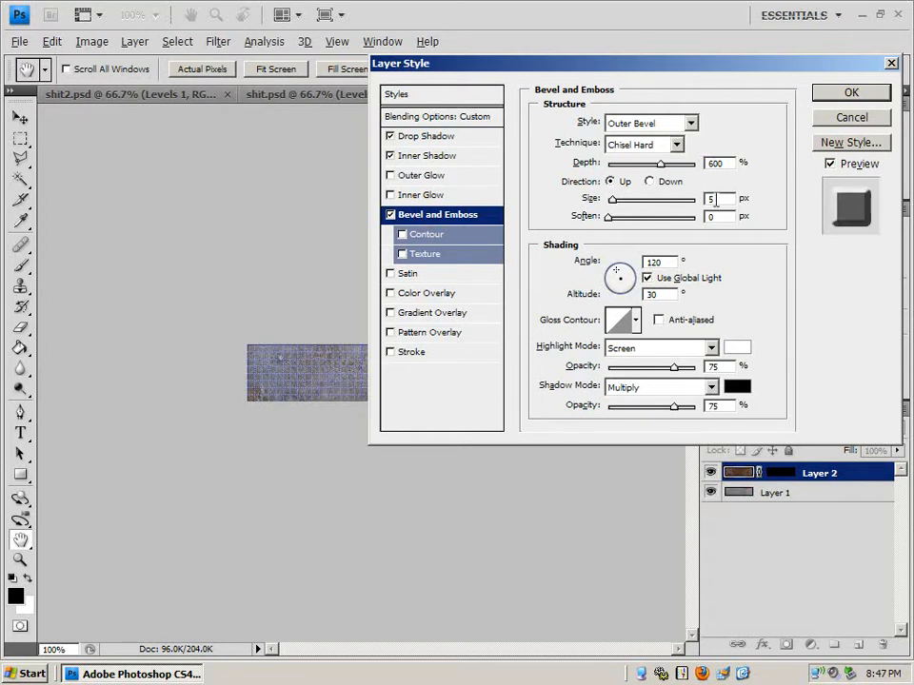
{"action": "type", "text": "6"}
Give the bevel an anti-aliased gloss contour, Overlay highlight at 50% opacity and Down direction, and apply the layer style
{"action": "left_click", "coordinate": [658, 320]}
{"action": "left_click", "coordinate": [710, 349]}
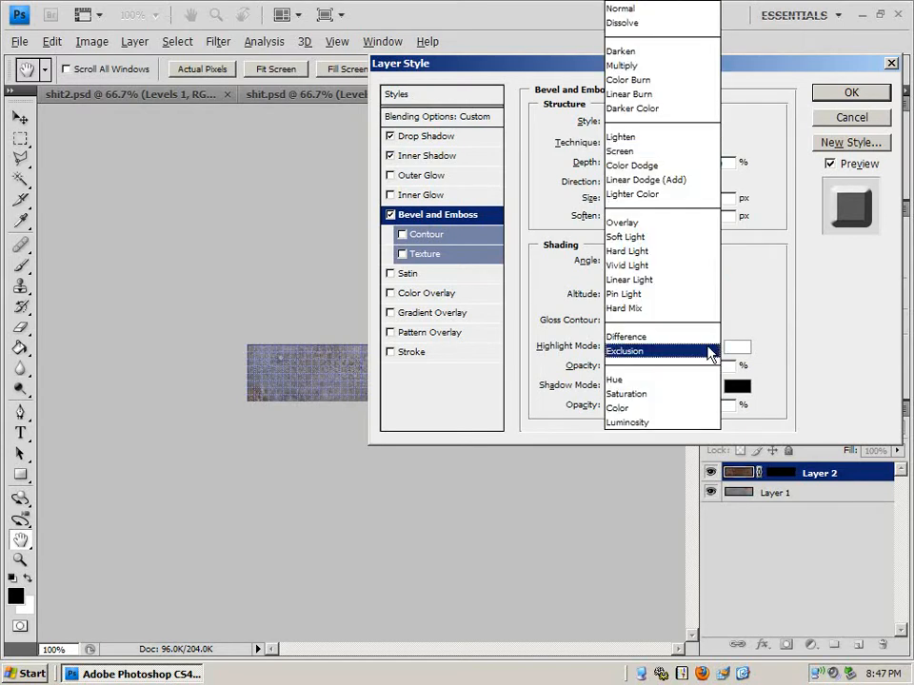
{"action": "left_click", "coordinate": [698, 224]}
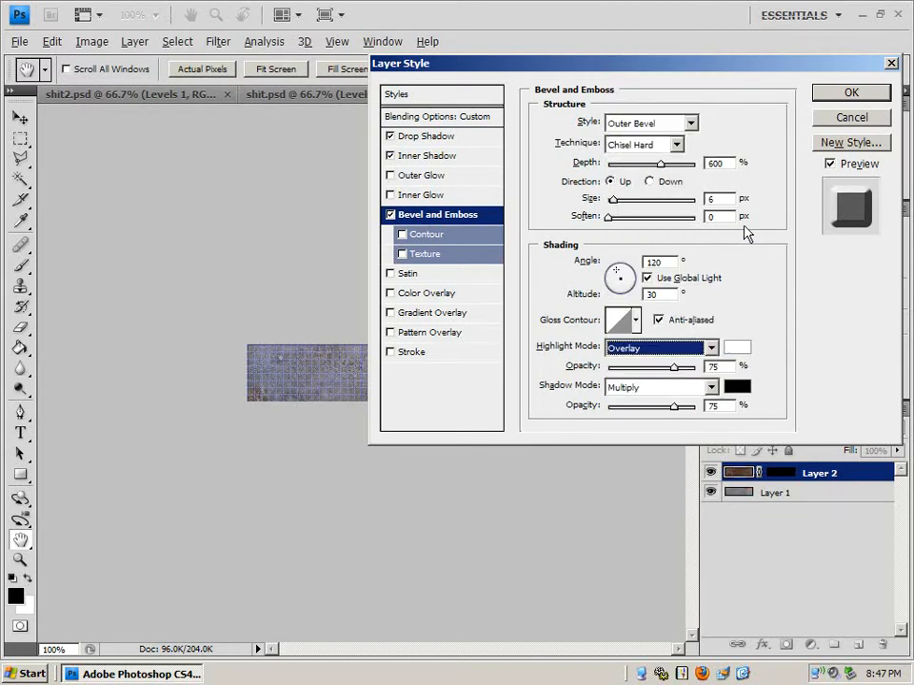
{"action": "left_click", "coordinate": [710, 366]}
{"action": "type", "text": "50"}
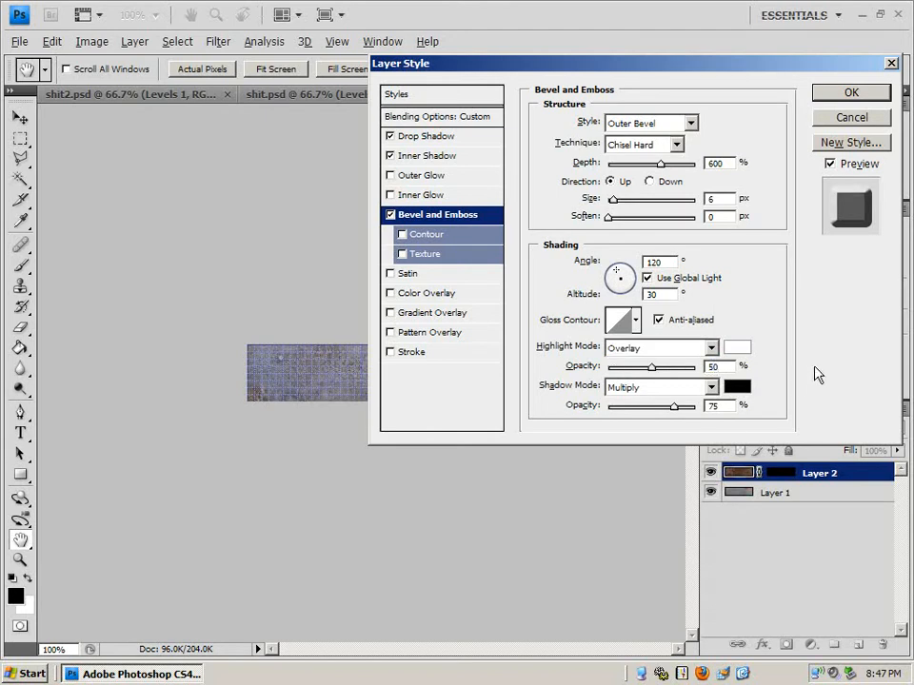
{"action": "left_click", "coordinate": [649, 181]}
{"action": "left_click", "coordinate": [853, 92]}
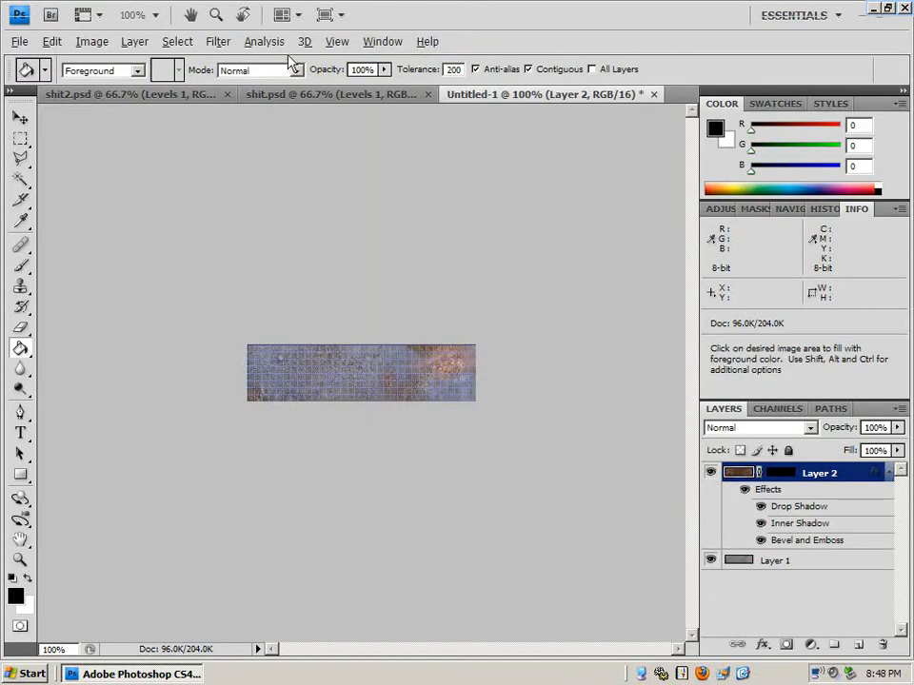
Hide the grid over the texture
{"action": "left_click", "coordinate": [334, 43]}
{"action": "mouse_move", "coordinate": [429, 285]}
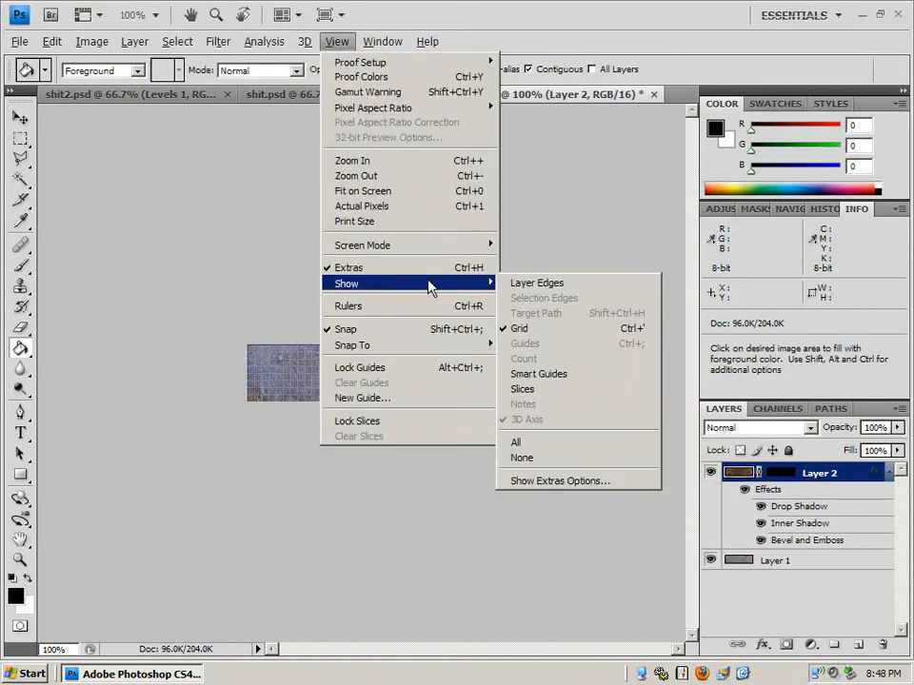
{"action": "left_click", "coordinate": [567, 328]}
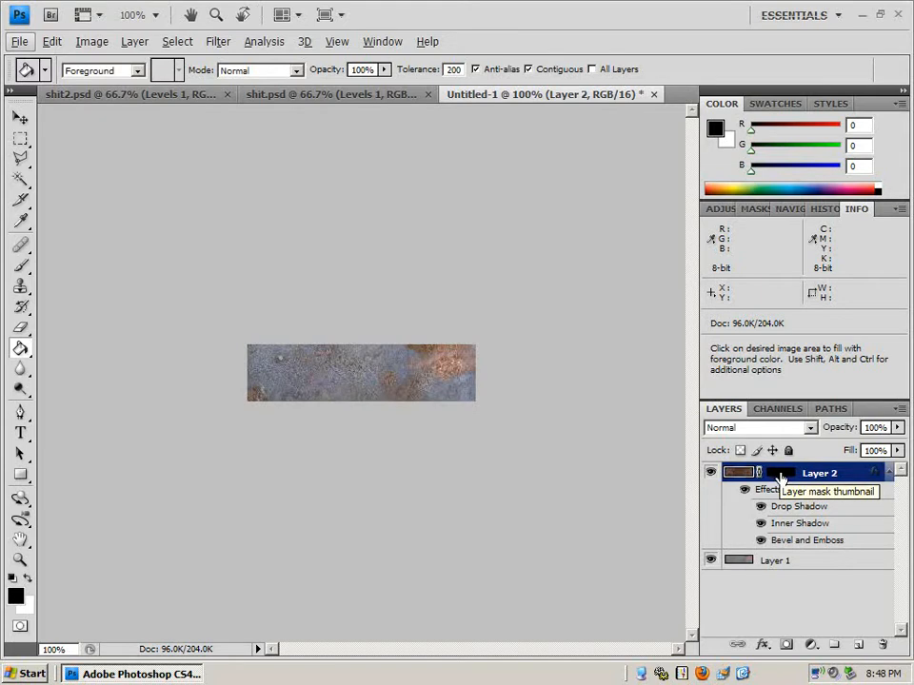
Erase rough strips along the upper and lower edges of Layer 2's mask and view the result on the texture
{"action": "left_click", "coordinate": [781, 477], "text": "alt"}
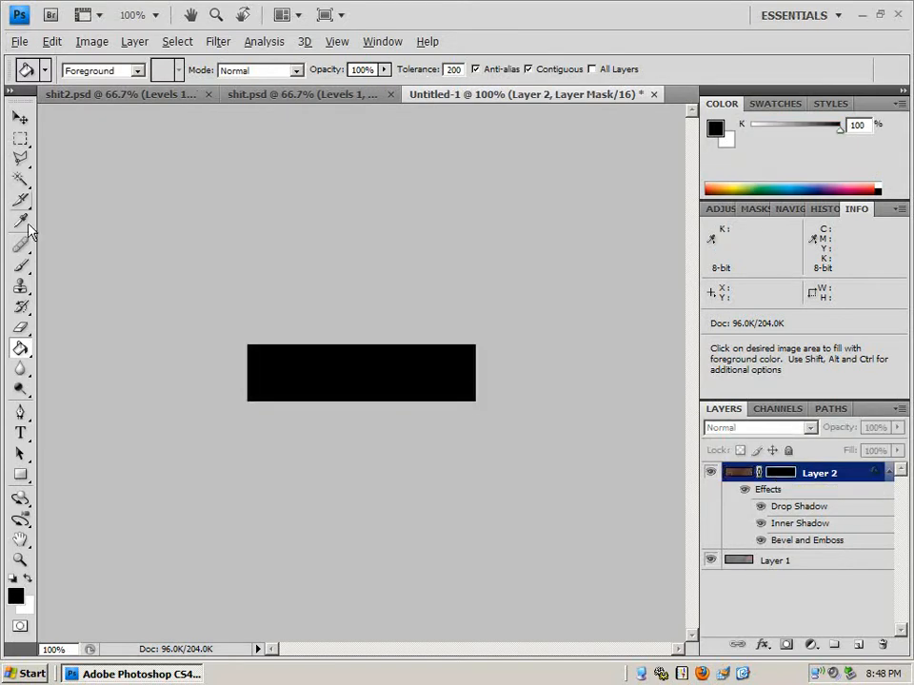
{"action": "left_click", "coordinate": [21, 266]}
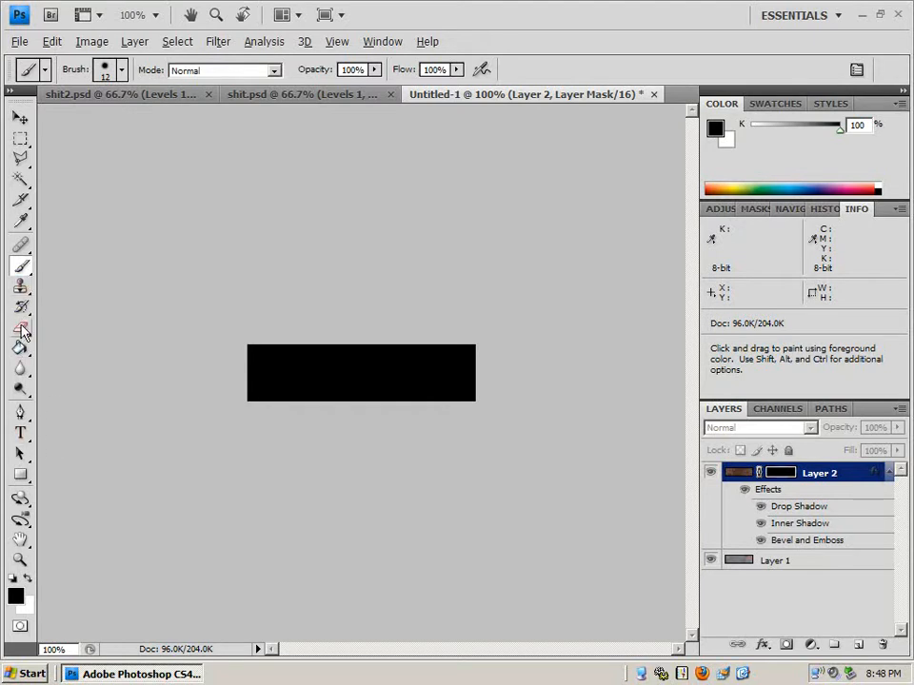
{"action": "key", "text": "e"}
{"action": "left_click_drag", "start_coordinate": [247, 348], "coordinate": [476, 352]}
{"action": "mouse_move", "coordinate": [492, 396]}
{"action": "left_mouse_down"}
{"action": "mouse_move", "coordinate": [416, 405]}
{"action": "mouse_move", "coordinate": [228, 394]}
{"action": "left_mouse_up"}
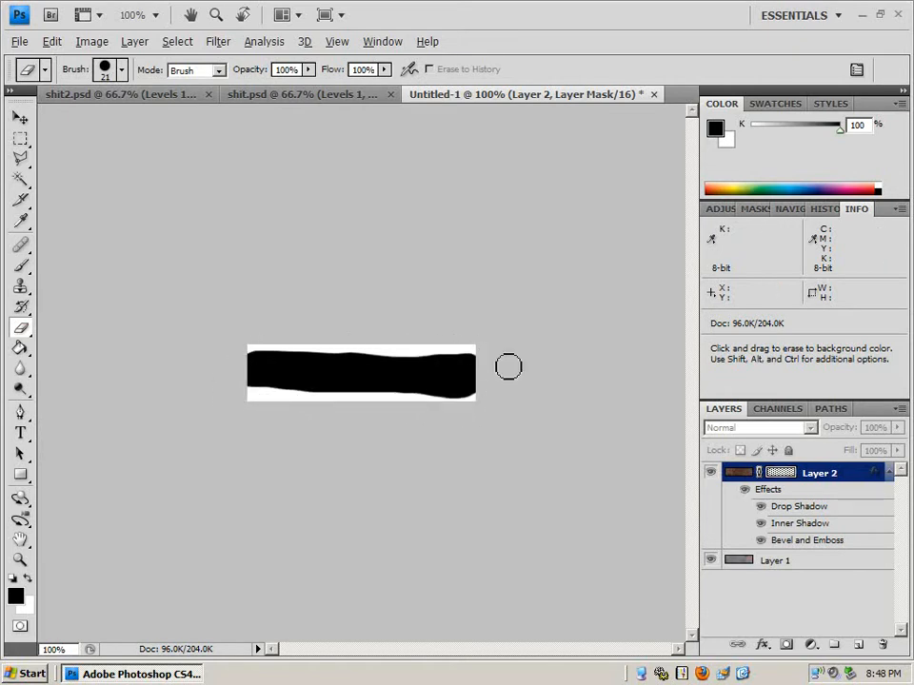
{"action": "left_click", "coordinate": [729, 473]}
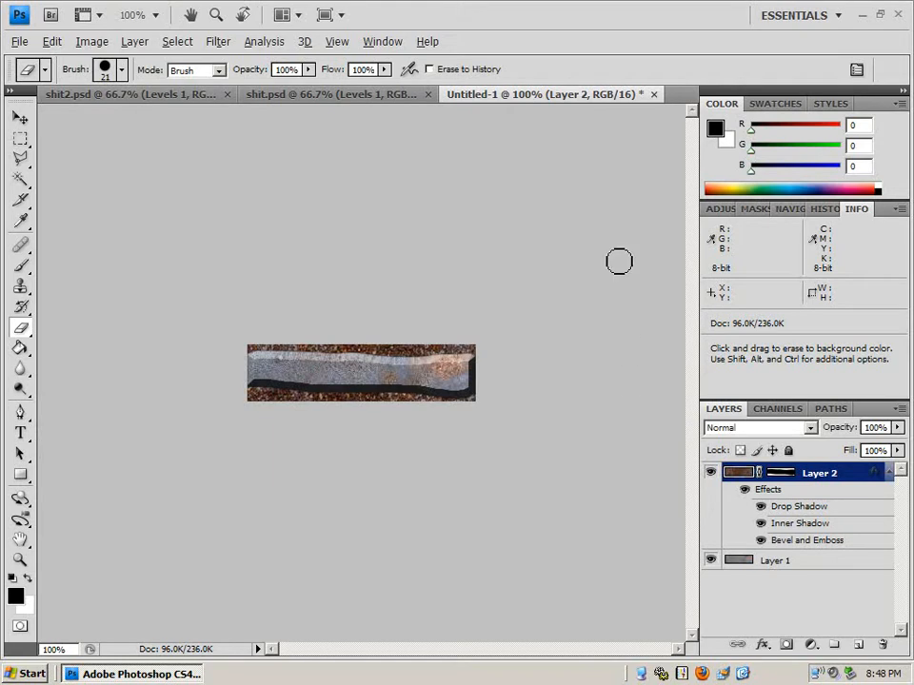
Undo the eraser strokes on Layer 2's mask
{"action": "left_click", "coordinate": [51, 42]}
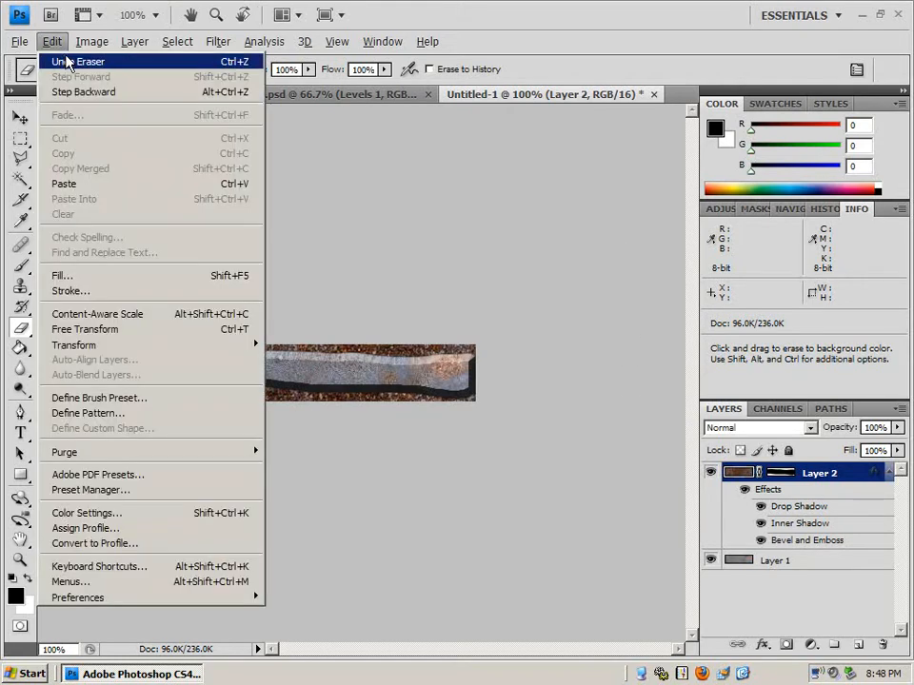
{"action": "left_click", "coordinate": [65, 59]}
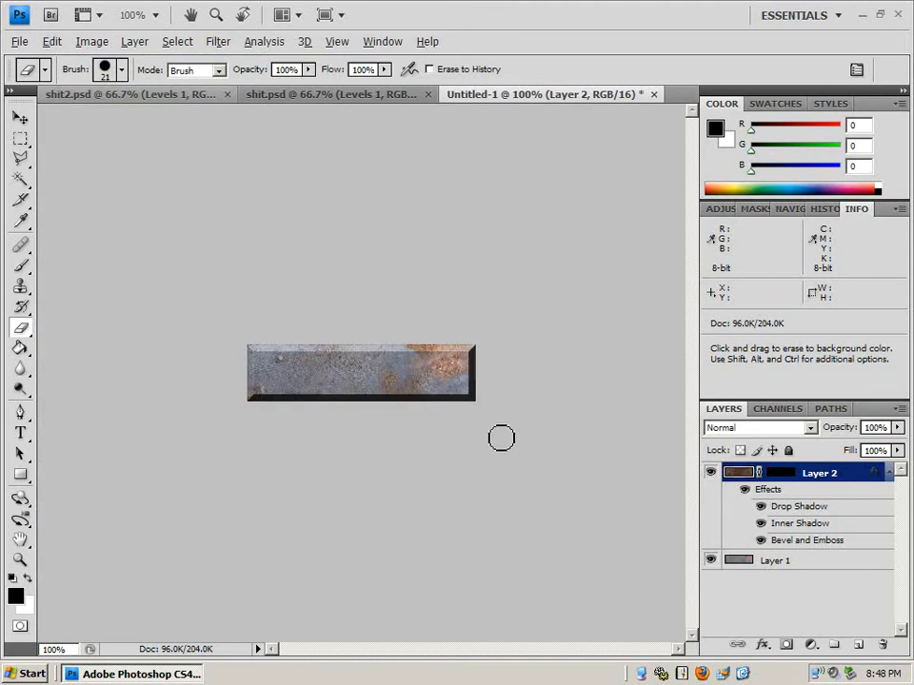
Inspect Layer 1, Layer 2 and Layer 2's mask on its own, and return to Layer 2's image
{"action": "left_click", "coordinate": [748, 561]}
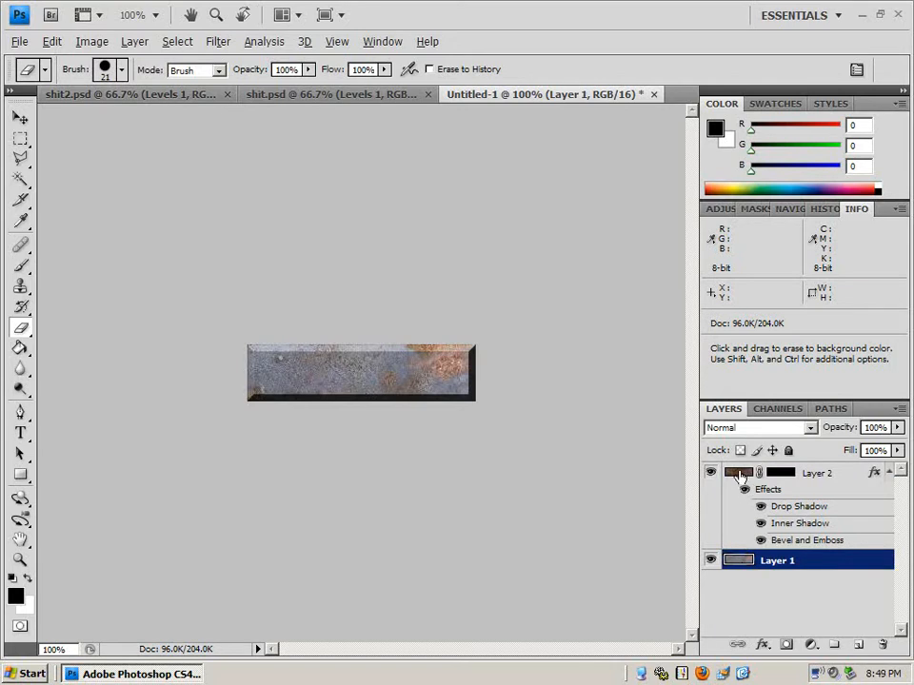
{"action": "left_click", "coordinate": [737, 474]}
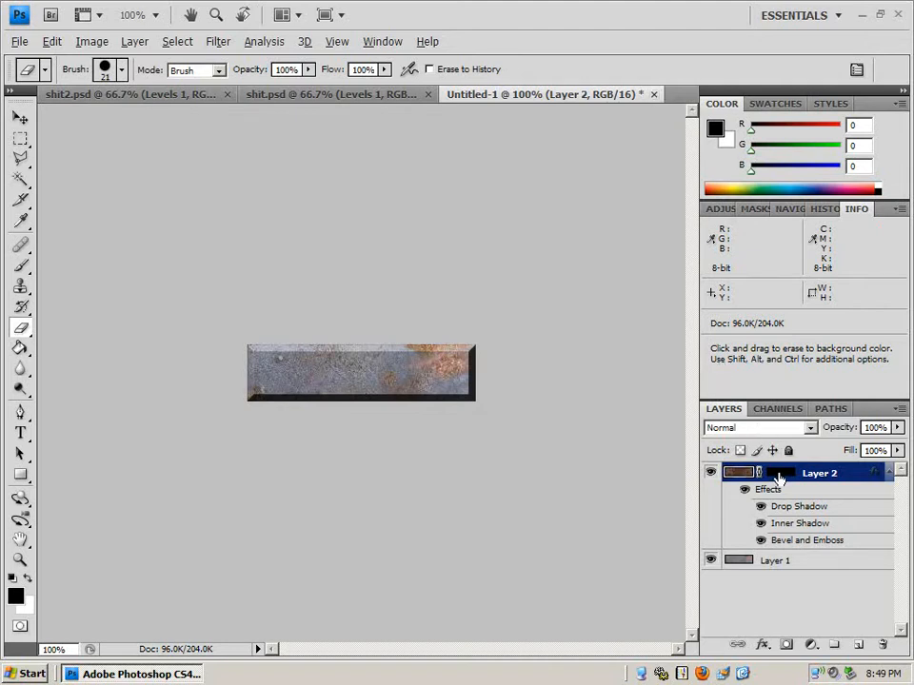
{"action": "key", "text": "alt"}
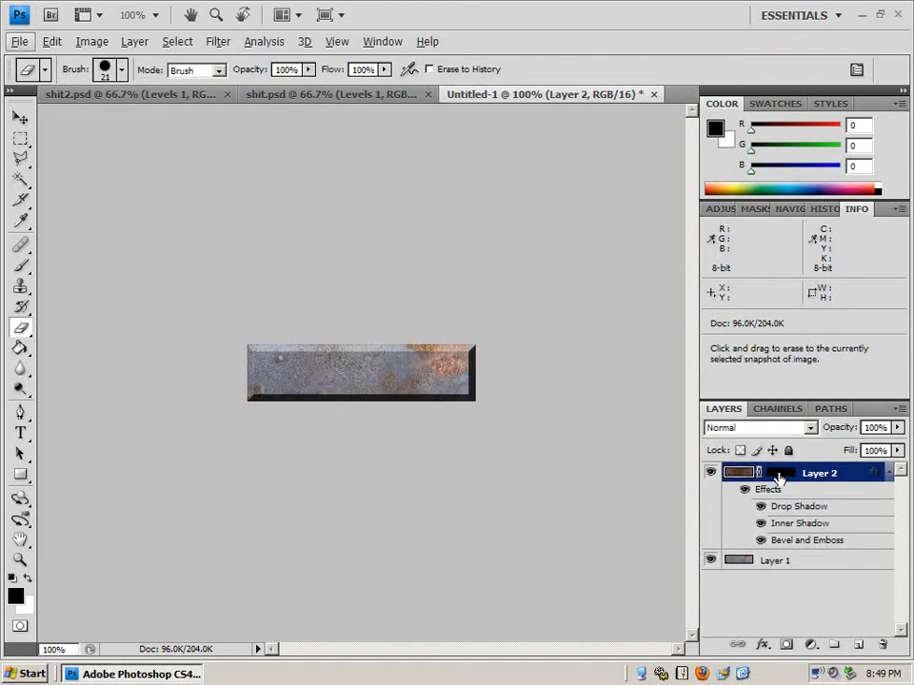
{"action": "left_click", "coordinate": [779, 478], "text": "alt"}
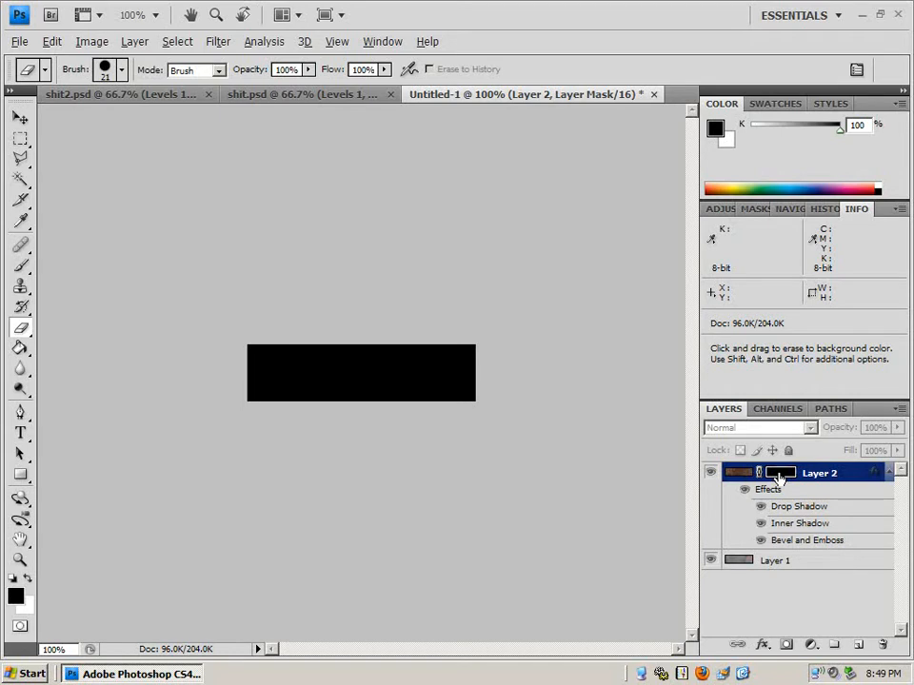
{"action": "left_click", "coordinate": [735, 472]}
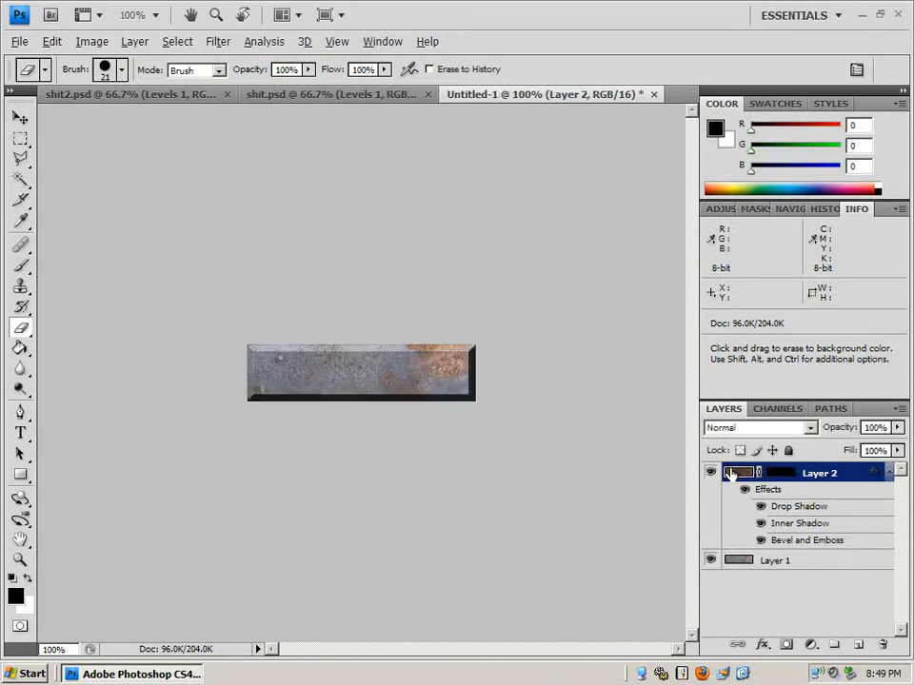
Set Layer 2's blend mode to Overlay with Layer 1 hidden, and show Layer 1 again
{"action": "left_click", "coordinate": [710, 562]}
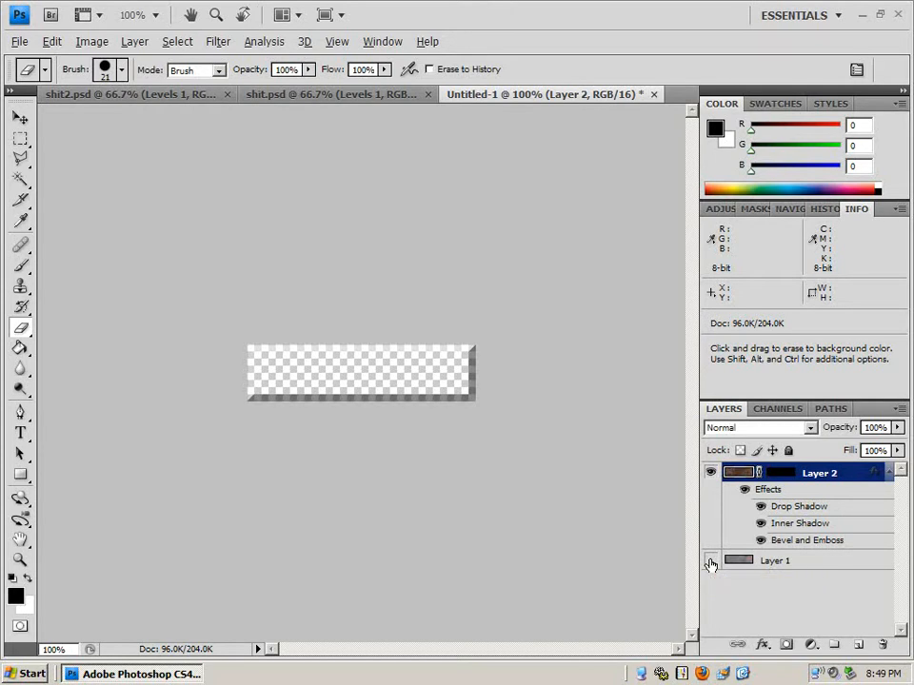
{"action": "left_click", "coordinate": [809, 428]}
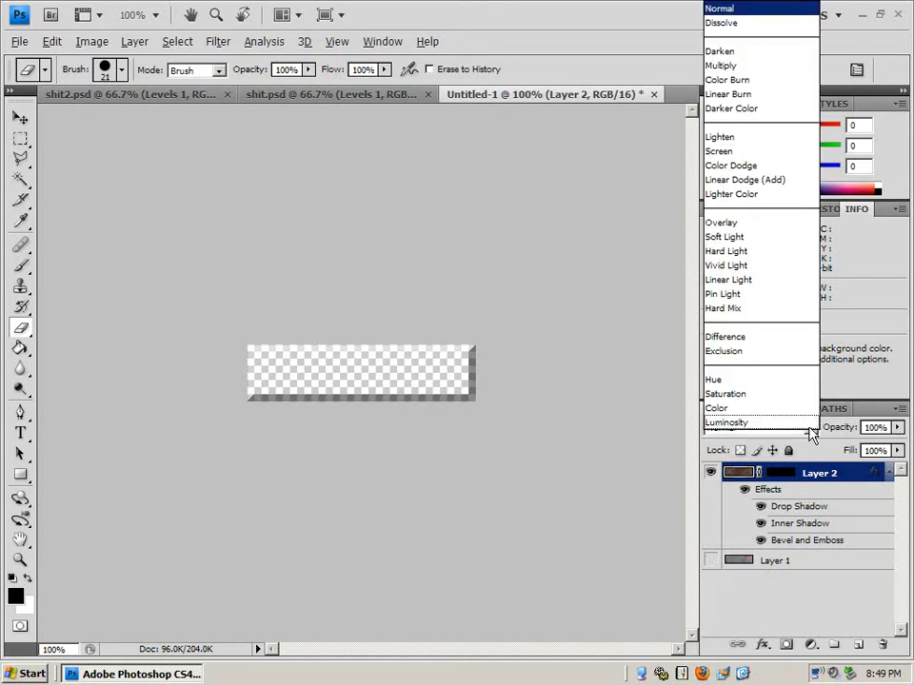
{"action": "left_click", "coordinate": [780, 222]}
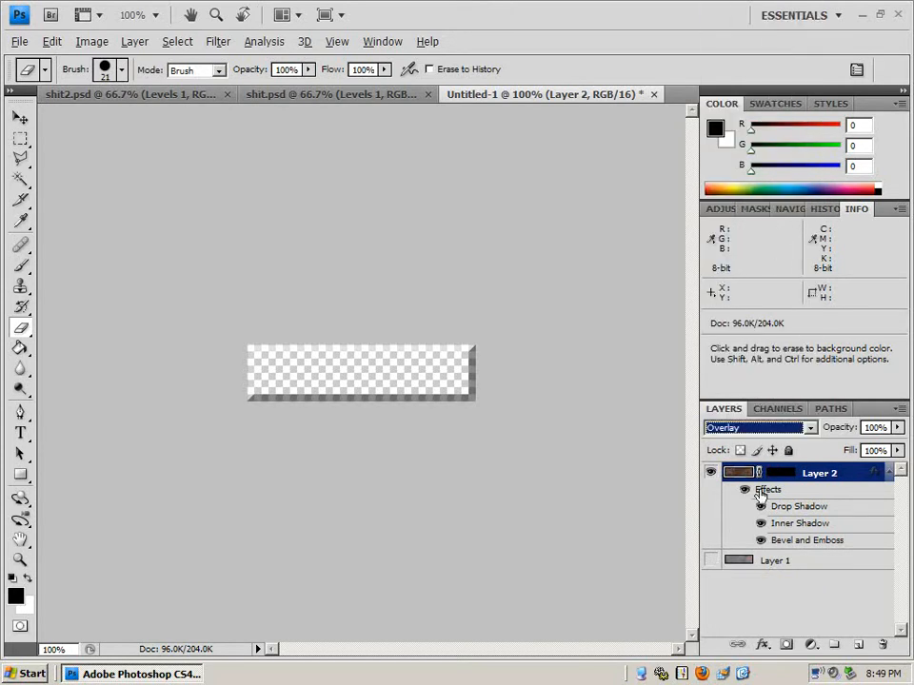
{"action": "left_click", "coordinate": [711, 561]}
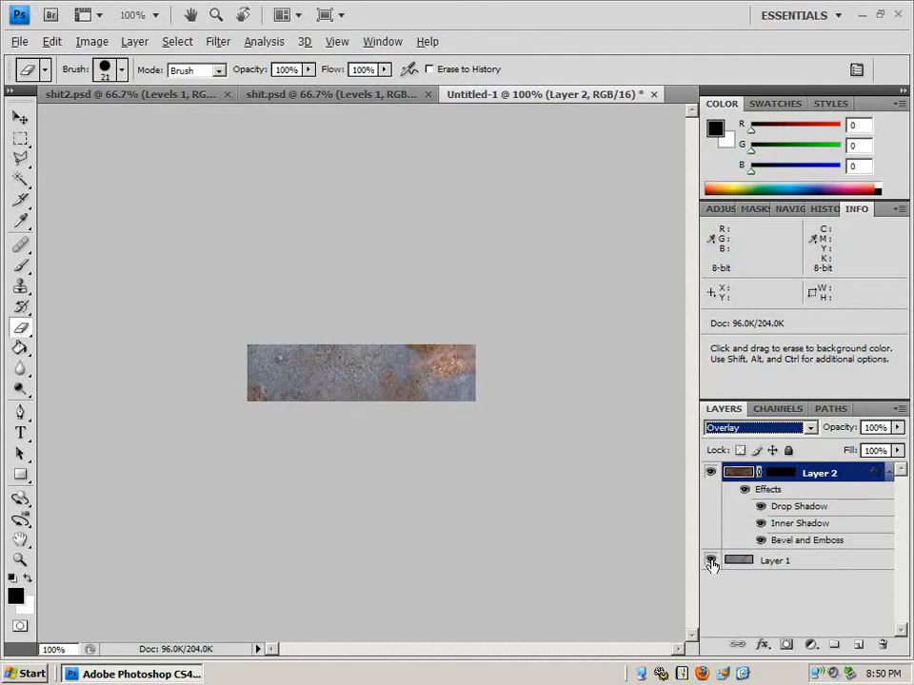
Show Layer 2's mask on its own and erase the whole mask to white
{"action": "left_click", "coordinate": [782, 481], "text": "alt"}
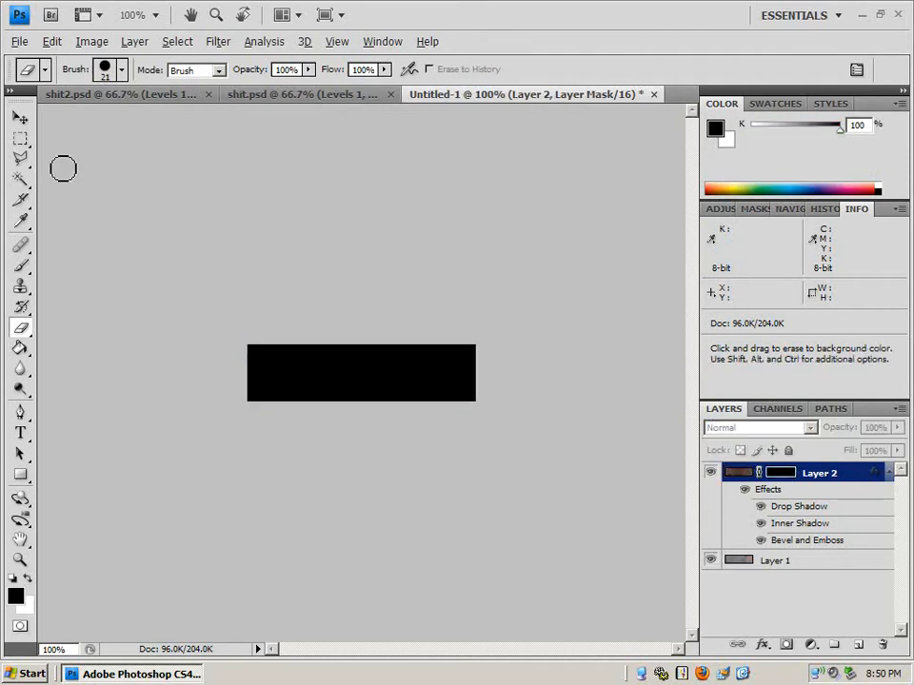
{"action": "left_click_drag", "start_coordinate": [237, 348], "coordinate": [473, 352]}
{"action": "mouse_move", "coordinate": [229, 325]}
{"action": "left_mouse_down"}
{"action": "mouse_move", "coordinate": [431, 421]}
{"action": "mouse_move", "coordinate": [344, 382]}
{"action": "mouse_move", "coordinate": [235, 352]}
{"action": "mouse_move", "coordinate": [247, 384]}
{"action": "mouse_move", "coordinate": [417, 380]}
{"action": "mouse_move", "coordinate": [529, 317]}
{"action": "mouse_move", "coordinate": [467, 413]}
{"action": "left_mouse_up"}
{"action": "mouse_move", "coordinate": [460, 359]}
{"action": "left_mouse_down"}
{"action": "mouse_move", "coordinate": [461, 391]}
{"action": "mouse_move", "coordinate": [396, 426]}
{"action": "mouse_move", "coordinate": [418, 430]}
{"action": "mouse_move", "coordinate": [383, 385]}
{"action": "mouse_move", "coordinate": [379, 397]}
{"action": "mouse_move", "coordinate": [357, 389]}
{"action": "mouse_move", "coordinate": [396, 418]}
{"action": "mouse_move", "coordinate": [399, 388]}
{"action": "mouse_move", "coordinate": [289, 370]}
{"action": "mouse_move", "coordinate": [237, 389]}
{"action": "left_mouse_up"}
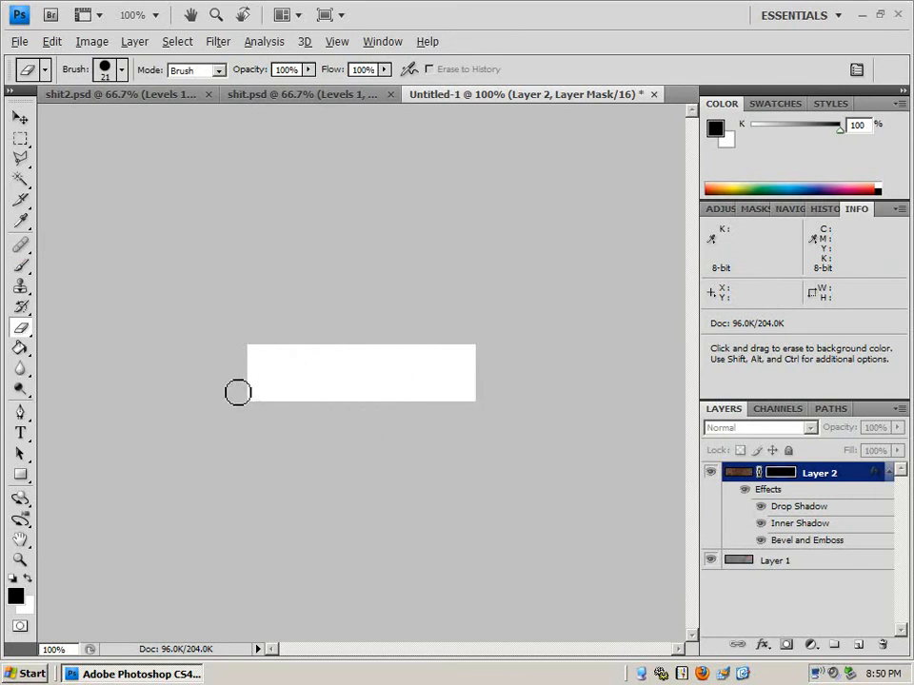
Paint a straight black frame along all four edges of Layer 2's mask with the 12 px brush
{"action": "left_click", "coordinate": [20, 266]}
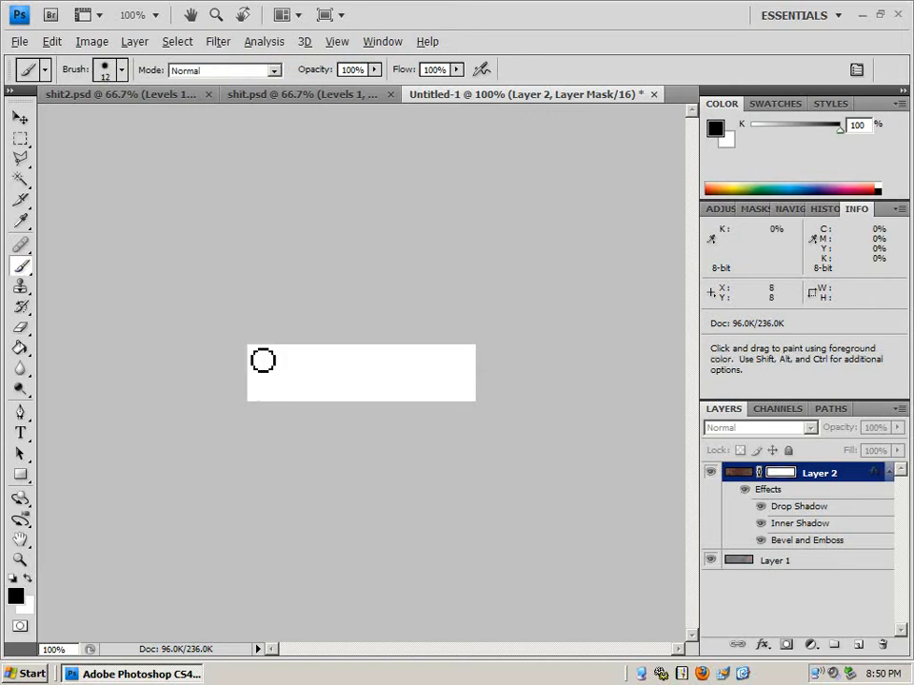
{"action": "left_click", "coordinate": [252, 350]}
{"action": "left_click", "coordinate": [478, 358], "text": "shift"}
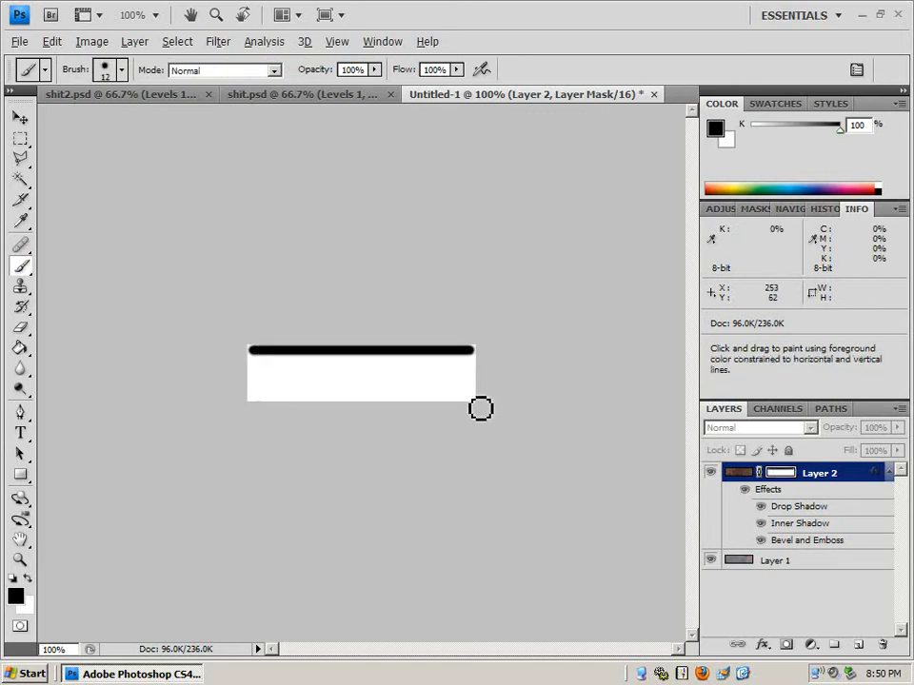
{"action": "left_click", "coordinate": [473, 397], "text": "shift"}
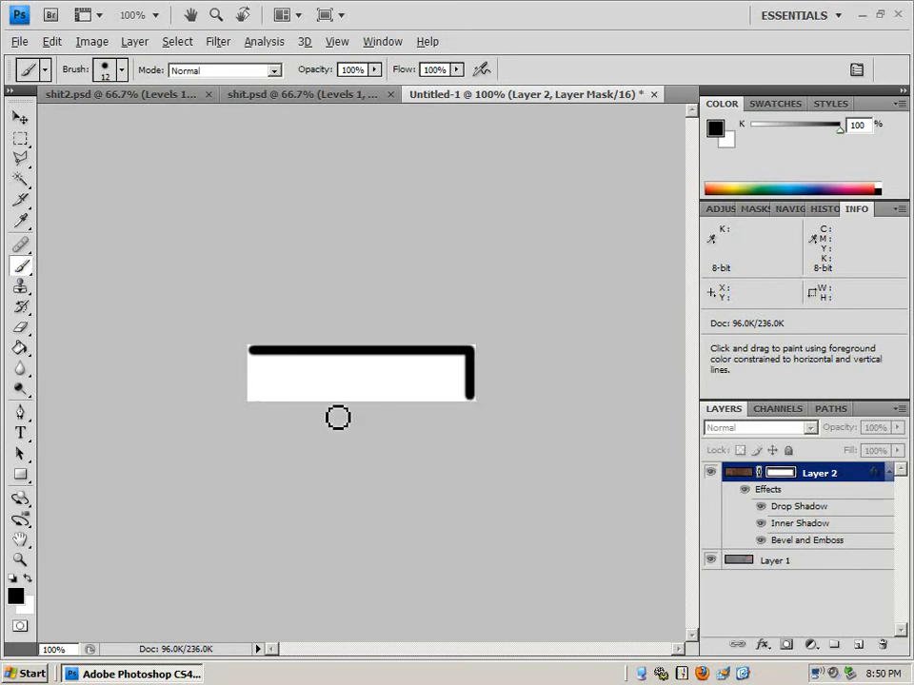
{"action": "left_click", "coordinate": [259, 398], "text": "shift"}
{"action": "left_click", "coordinate": [257, 356], "text": "shift"}
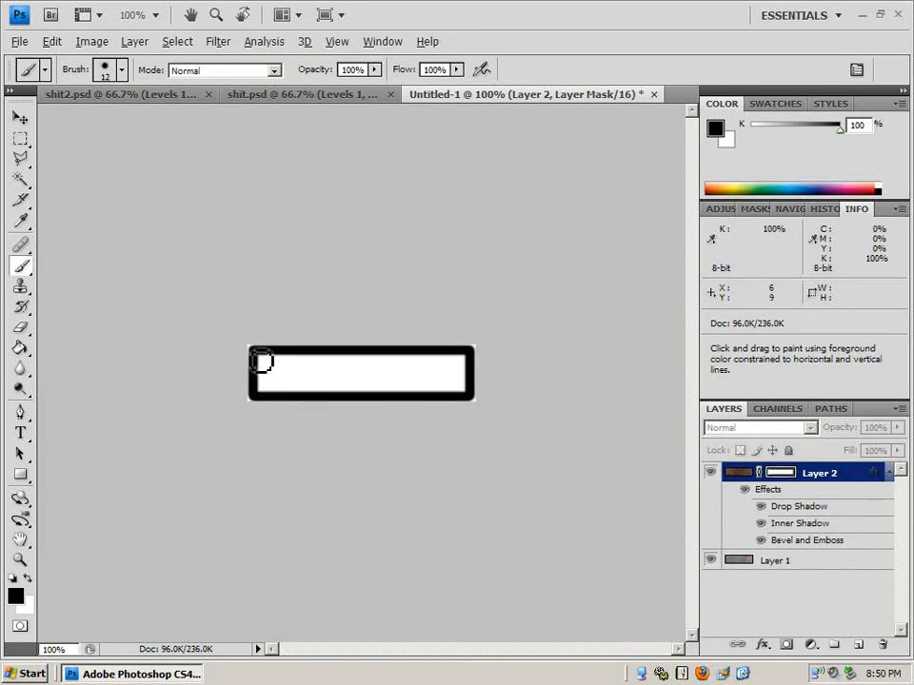
Fill the area inside the mask's frame with black and return to Layer 2's image
{"action": "left_click", "coordinate": [21, 348]}
{"action": "left_click", "coordinate": [357, 365]}
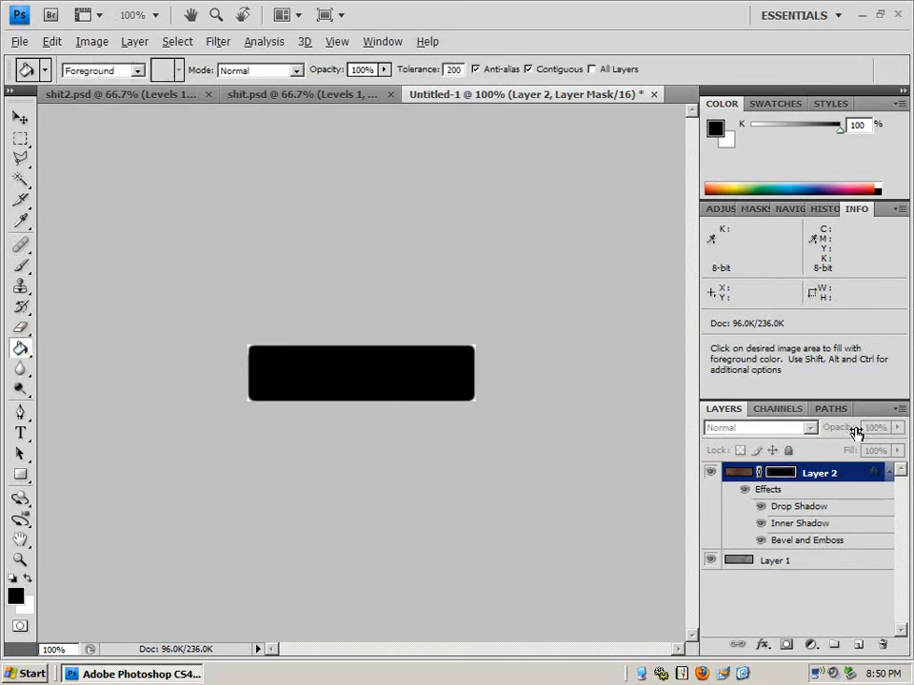
{"action": "left_click", "coordinate": [735, 473]}
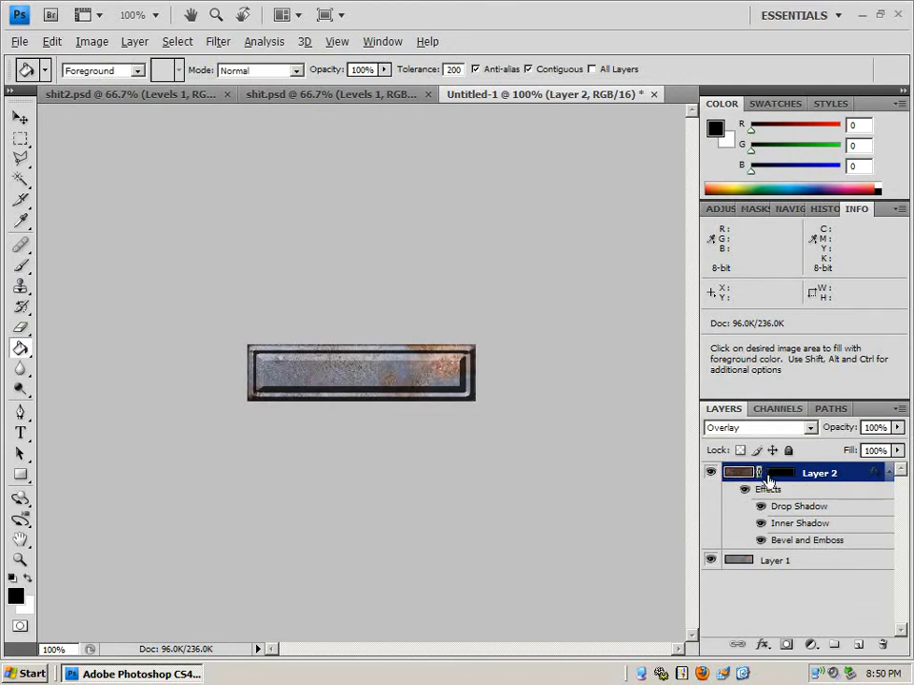
Close the untitled texture without saving and create a transparent 16-bit RGB document of 260 x 68 pixels
{"action": "left_click", "coordinate": [653, 94]}
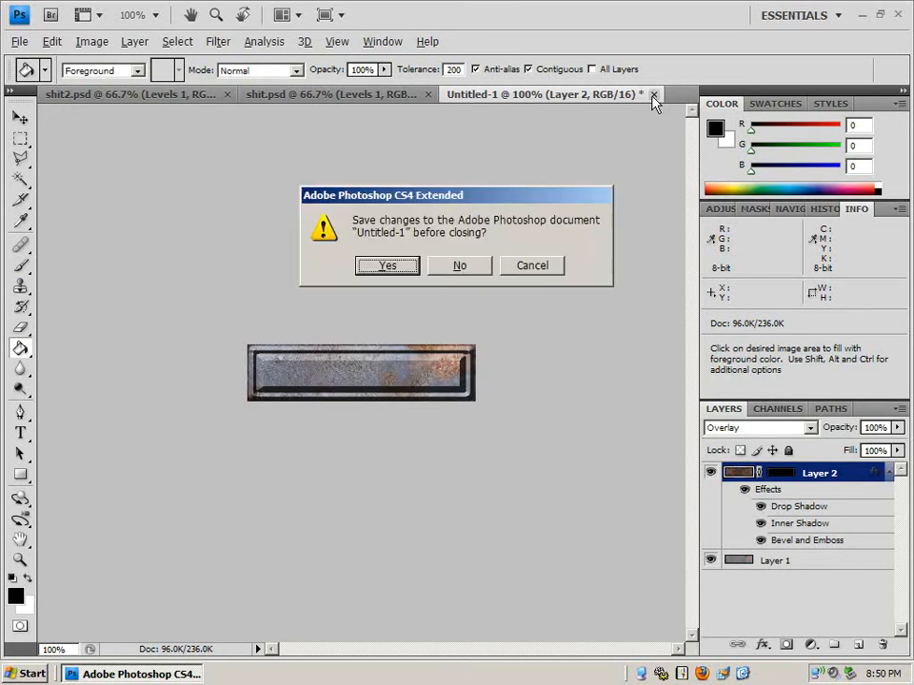
{"action": "left_click", "coordinate": [458, 266]}
{"action": "left_click", "coordinate": [19, 43]}
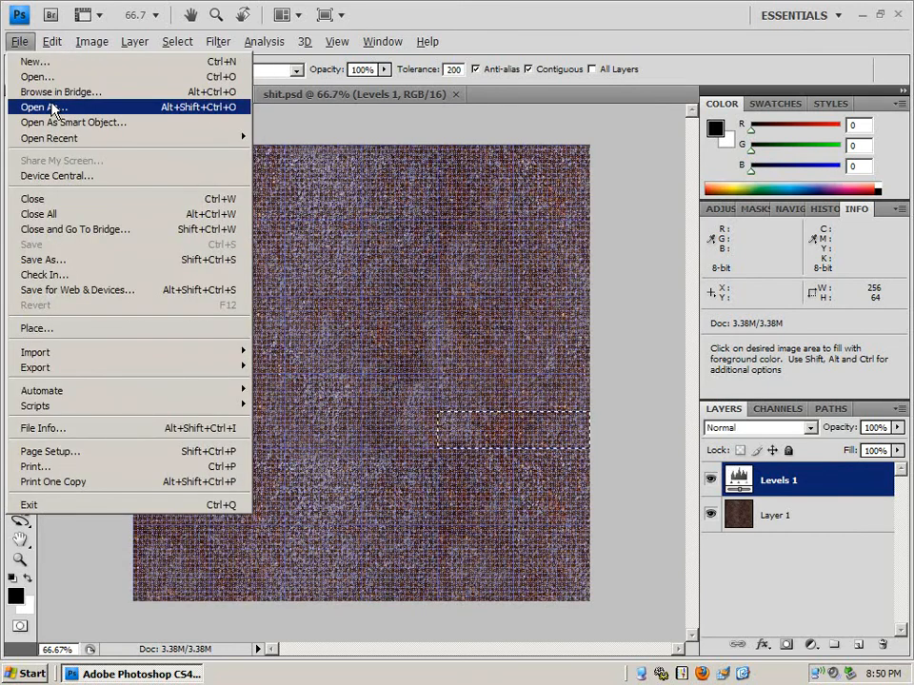
{"action": "left_click", "coordinate": [29, 61]}
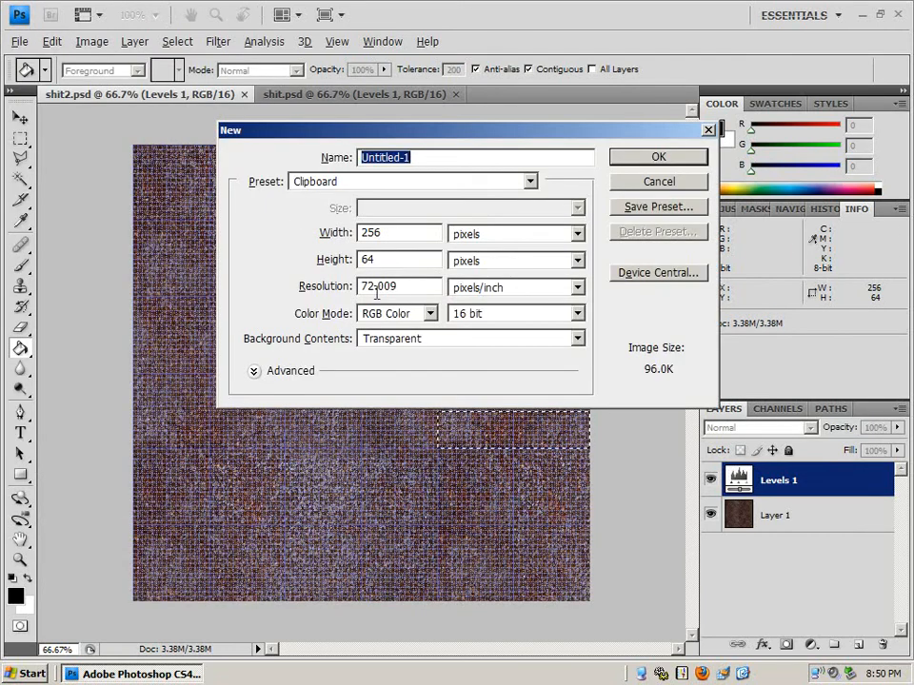
{"action": "left_click_drag", "start_coordinate": [400, 233], "coordinate": [316, 220]}
{"action": "type", "text": "260"}
{"action": "double_click", "coordinate": [352, 260]}
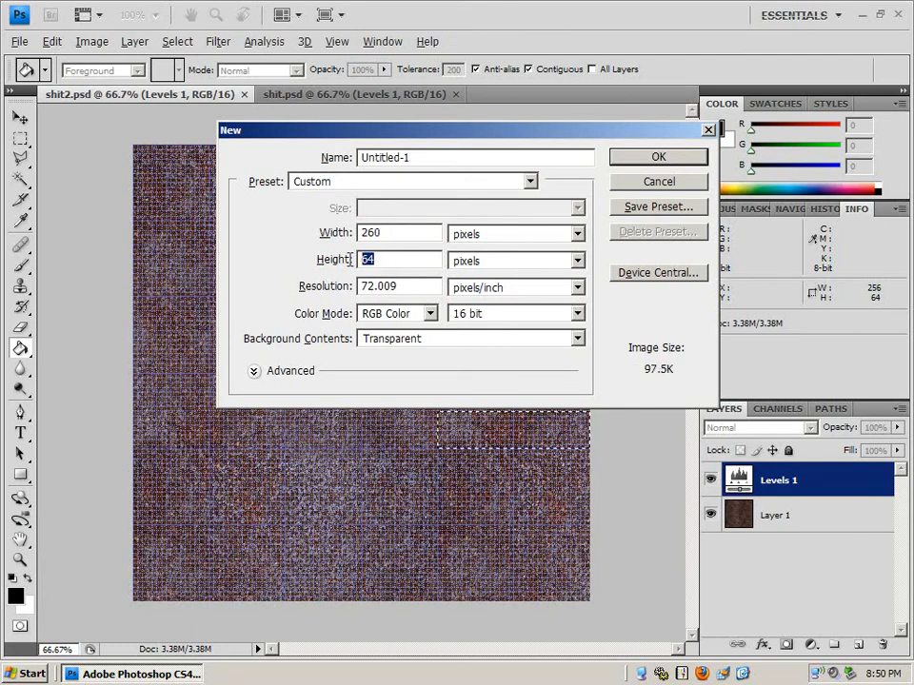
{"action": "type", "text": "68"}
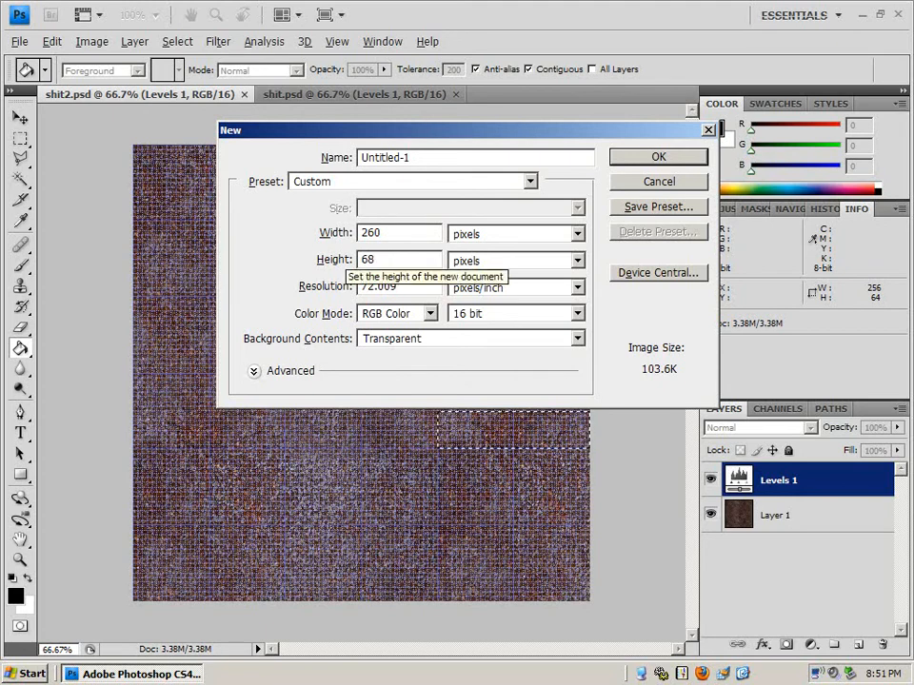
{"action": "left_click", "coordinate": [642, 161]}
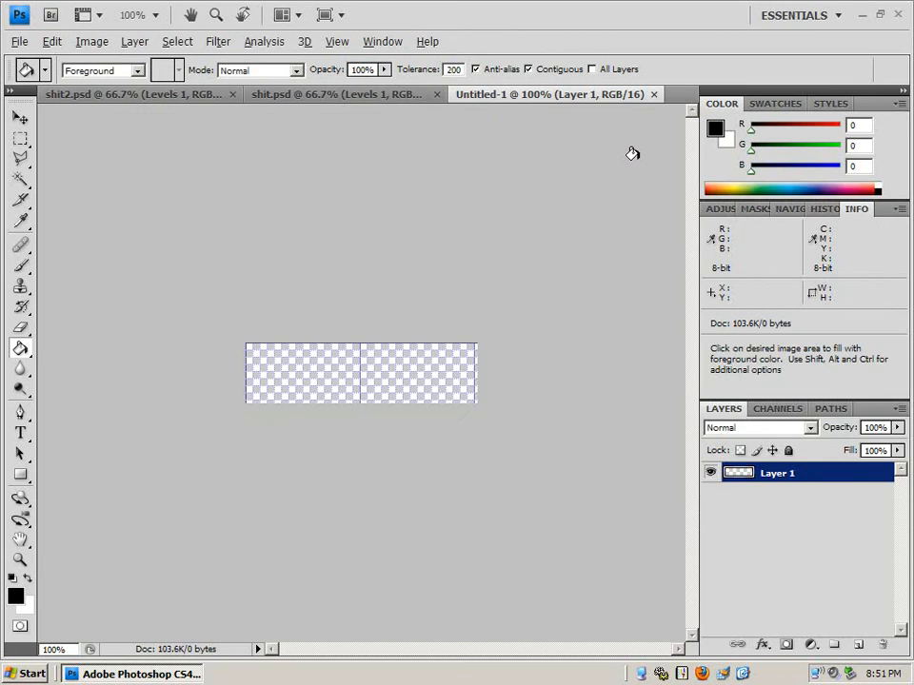
Paste the copied rust texture into the new document and add a merged copy of shit.psd's selection as a second layer
{"action": "left_click", "coordinate": [53, 42]}
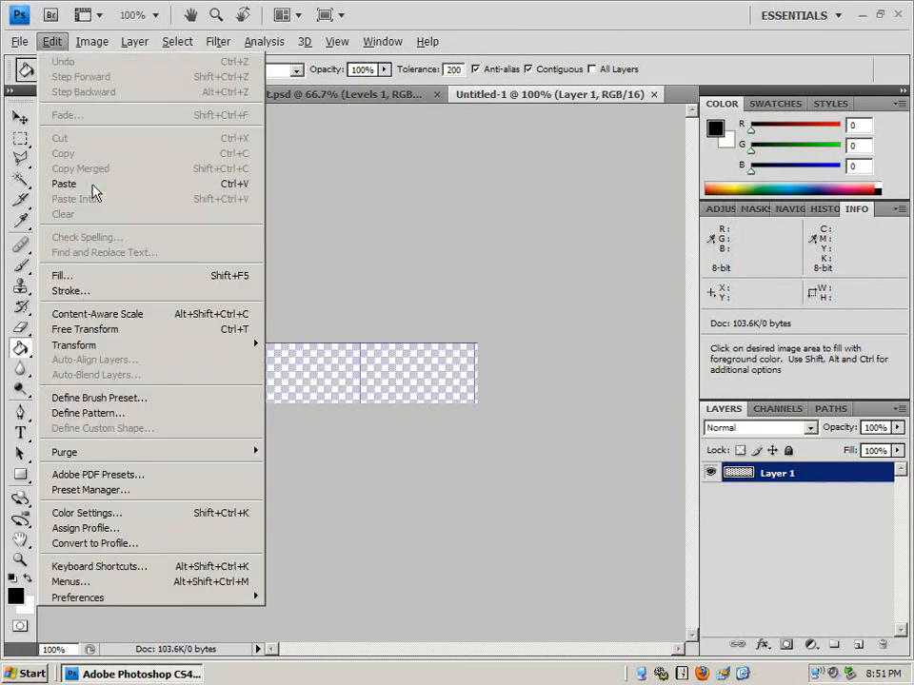
{"action": "left_click", "coordinate": [93, 182]}
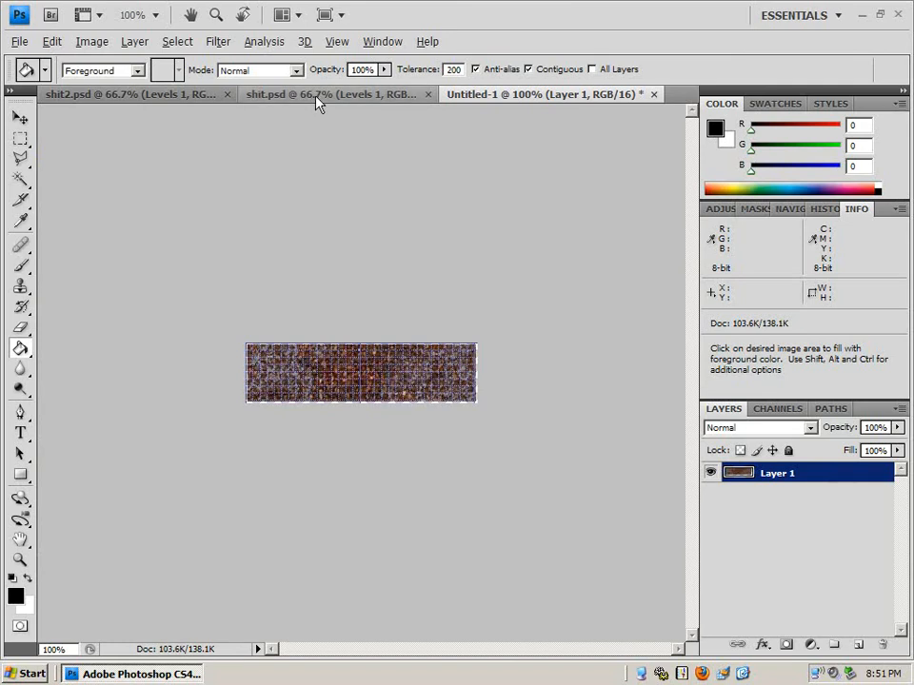
{"action": "left_click", "coordinate": [270, 97]}
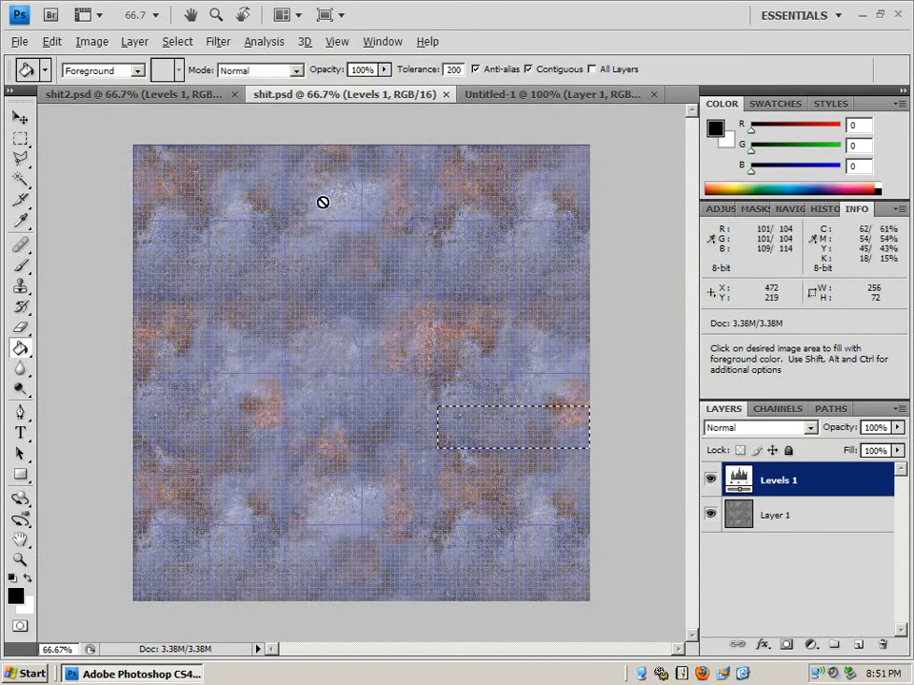
{"action": "left_click", "coordinate": [52, 42]}
{"action": "left_click", "coordinate": [105, 170]}
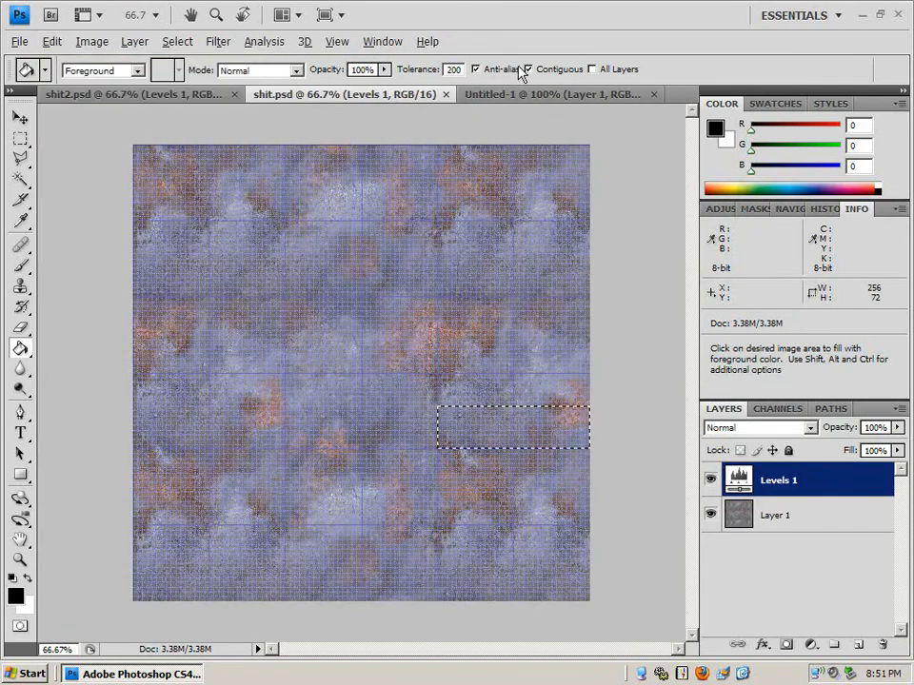
{"action": "left_click", "coordinate": [522, 96]}
{"action": "left_click", "coordinate": [55, 42]}
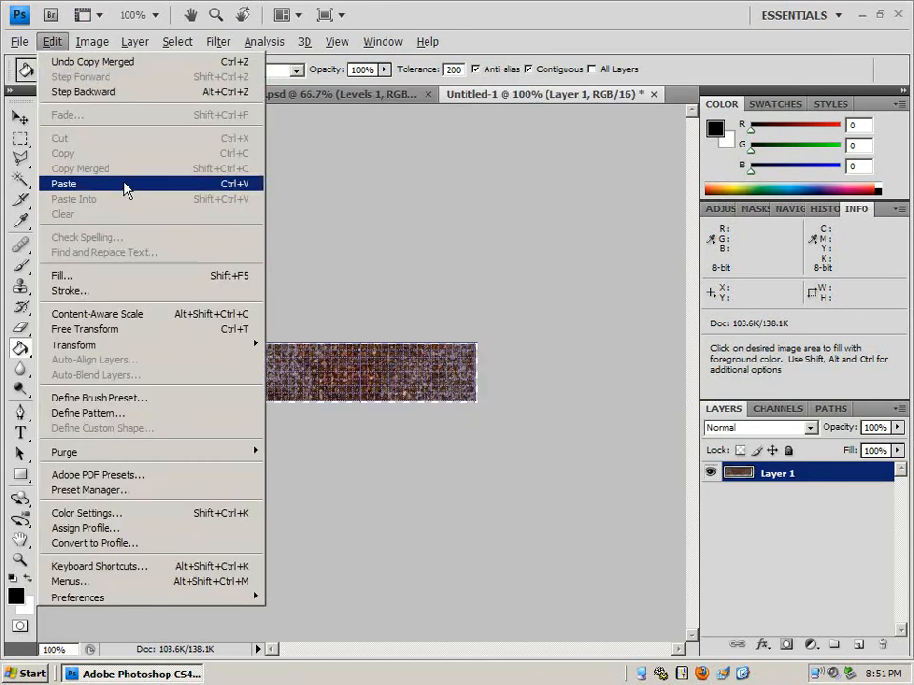
{"action": "left_click", "coordinate": [126, 183]}
Move Layer 2 below Layer 1 and add a layer mask to Layer 1
{"action": "left_click_drag", "start_coordinate": [761, 476], "coordinate": [775, 501]}
{"action": "left_click", "coordinate": [773, 473]}
{"action": "left_click", "coordinate": [777, 473]}
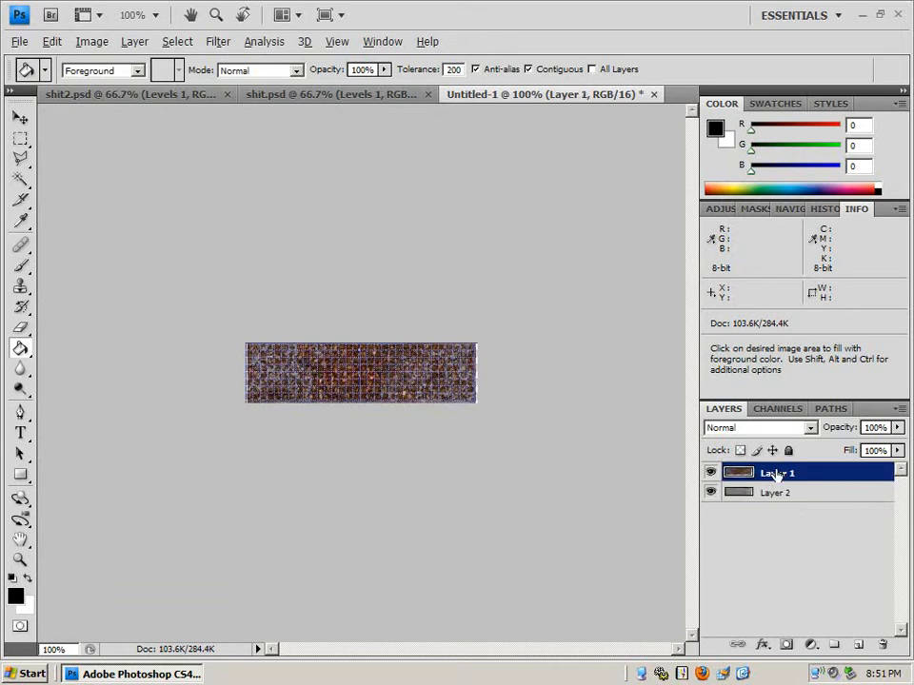
{"action": "left_click", "coordinate": [785, 646]}
Select Layer 1's image and set the grid subdivisions to 64 in the preferences
{"action": "left_click", "coordinate": [60, 650]}
{"action": "left_click", "coordinate": [57, 650]}
{"action": "left_click", "coordinate": [54, 649]}
{"action": "type", "text": "250"}
{"action": "key", "text": "Return"}
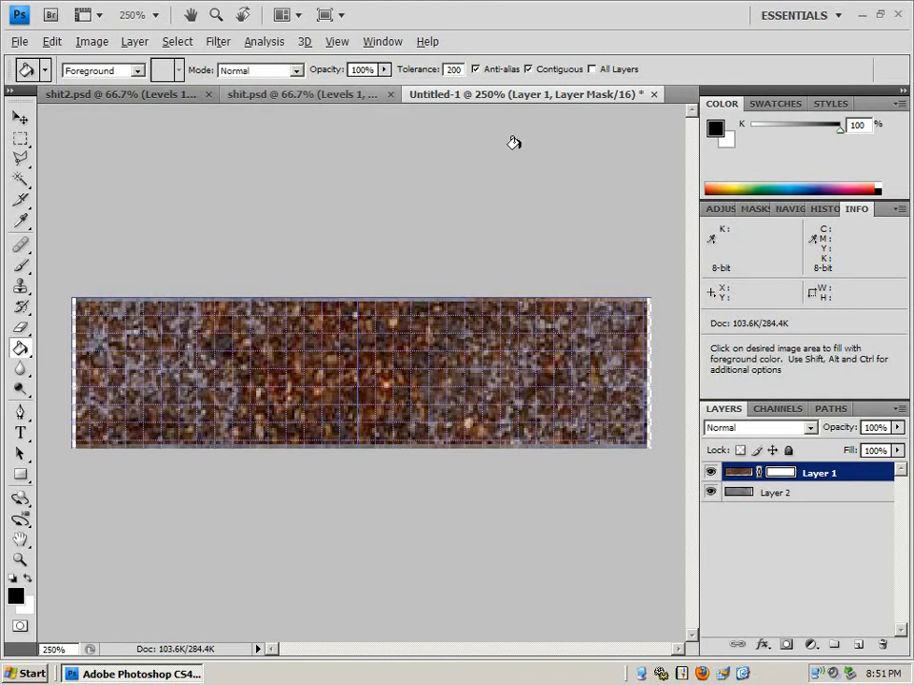
{"action": "left_click", "coordinate": [732, 477]}
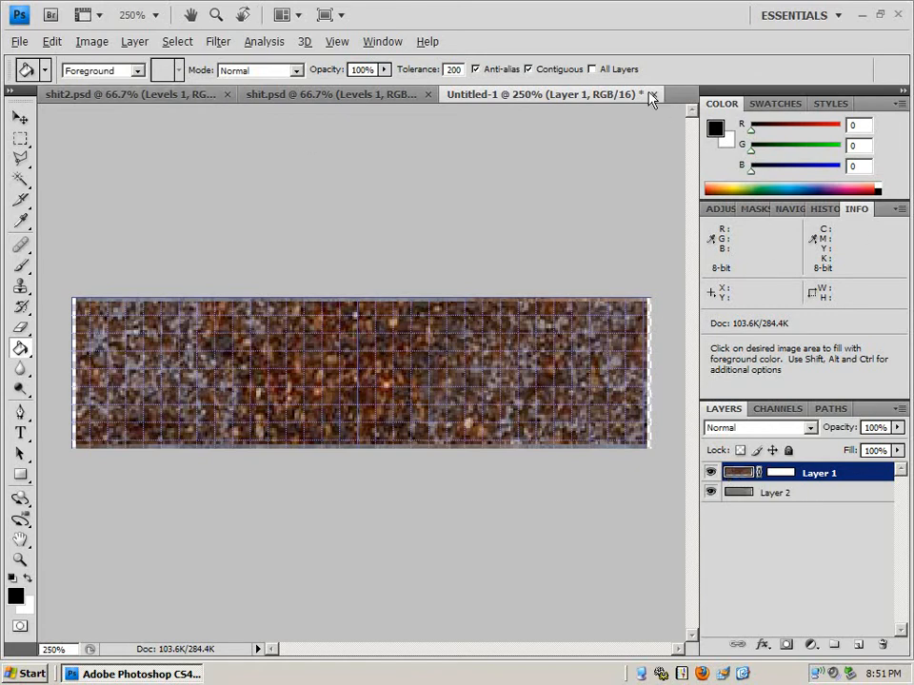
{"action": "left_click", "coordinate": [47, 41]}
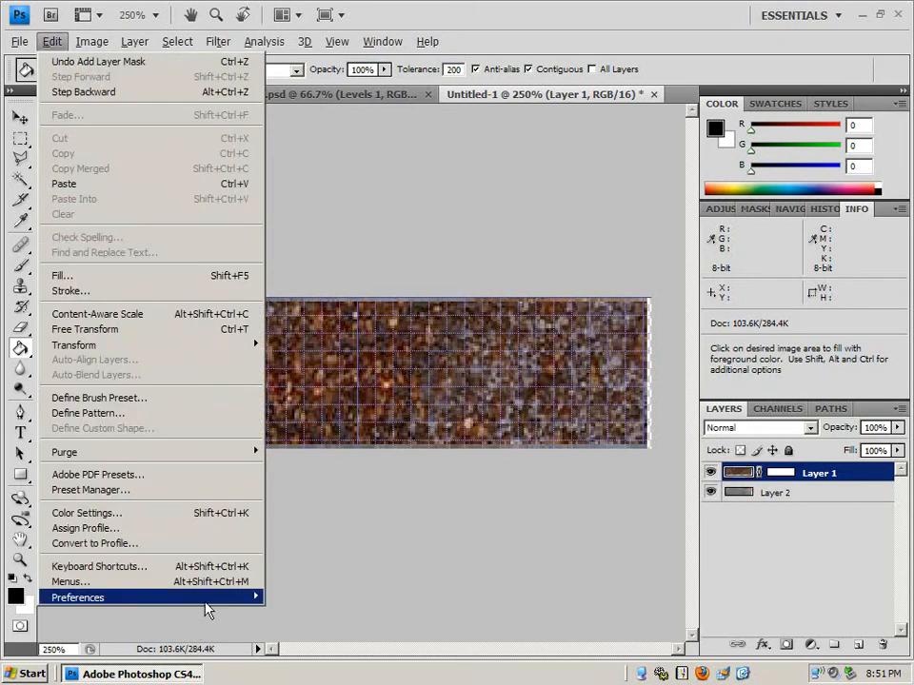
{"action": "mouse_move", "coordinate": [215, 597]}
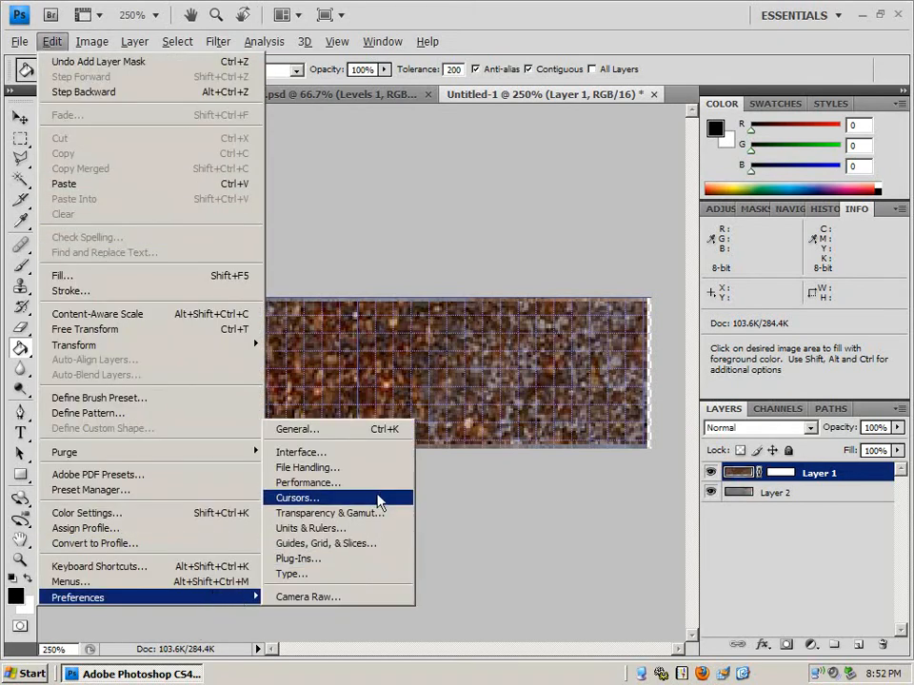
{"action": "left_click", "coordinate": [379, 545]}
{"action": "left_click_drag", "start_coordinate": [551, 369], "coordinate": [480, 369]}
{"action": "type", "text": "64"}
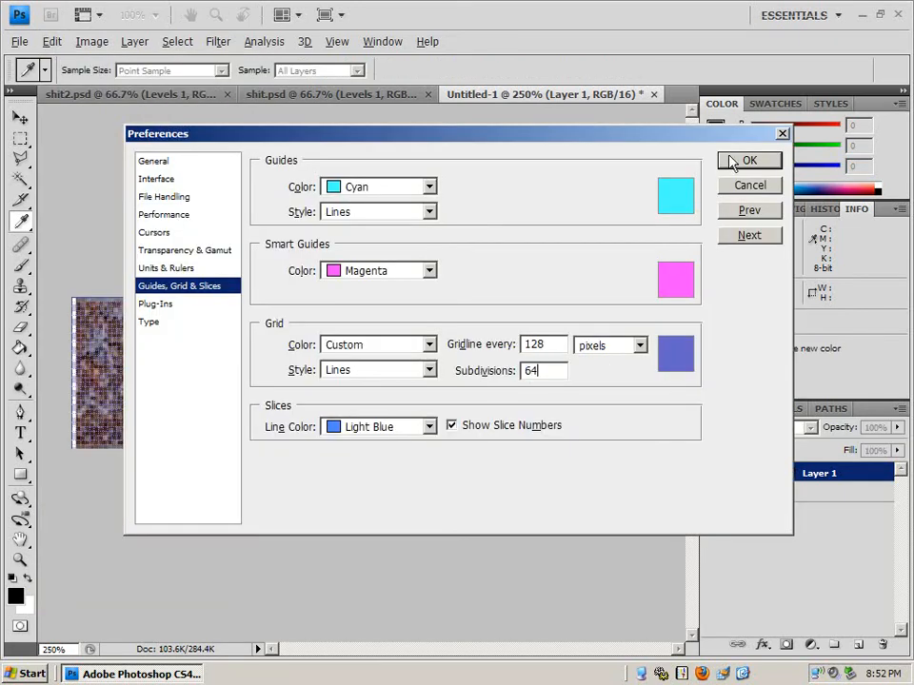
{"action": "left_click", "coordinate": [744, 162]}
{"action": "key", "text": "g"}
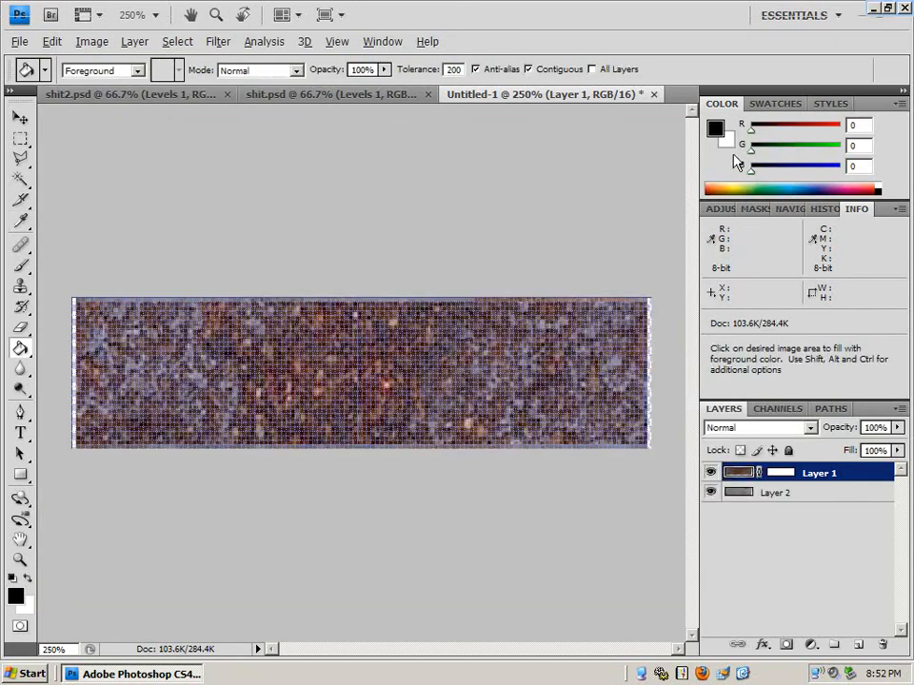
Move Layer 1's rust image slightly down to the canvas's lower edge
{"action": "left_click", "coordinate": [20, 116]}
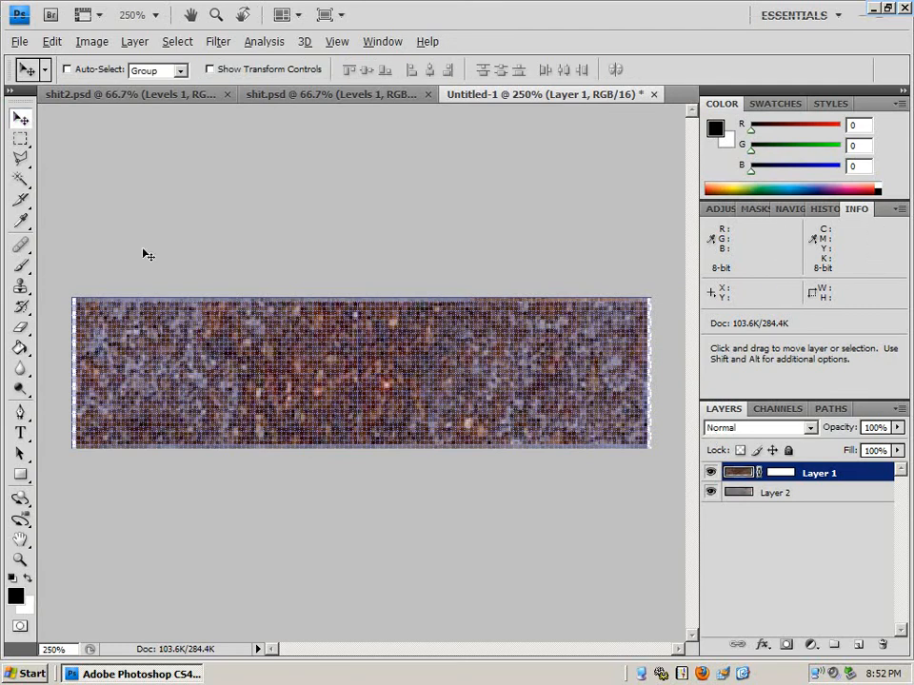
{"action": "left_click_drag", "start_coordinate": [210, 355], "coordinate": [231, 388]}
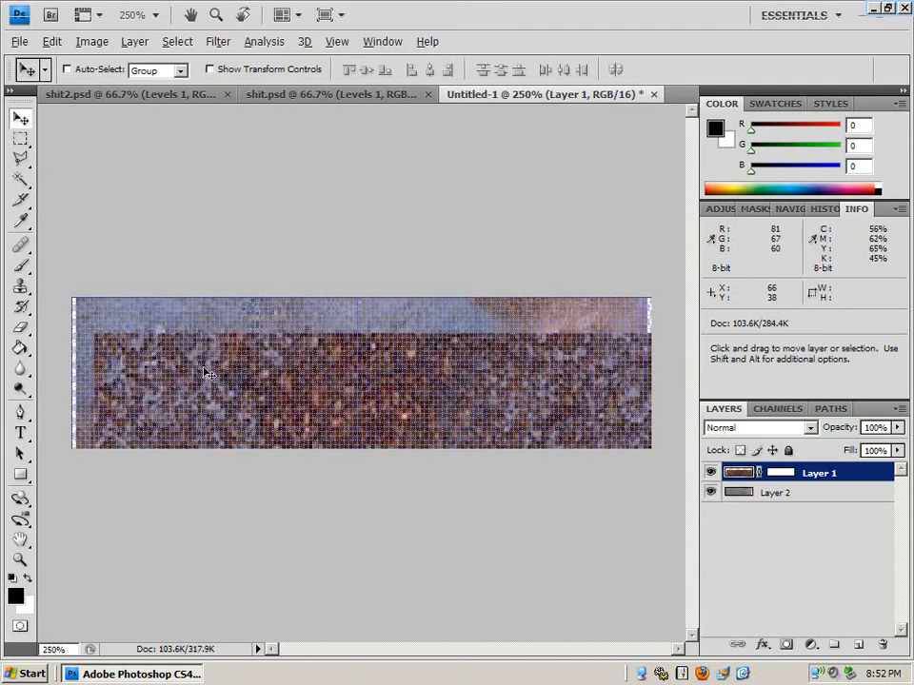
{"action": "mouse_move", "coordinate": [160, 367]}
{"action": "left_mouse_down"}
{"action": "mouse_move", "coordinate": [271, 489]}
{"action": "mouse_move", "coordinate": [246, 380]}
{"action": "mouse_move", "coordinate": [178, 550]}
{"action": "mouse_move", "coordinate": [160, 325]}
{"action": "mouse_move", "coordinate": [160, 373]}
{"action": "left_mouse_up"}
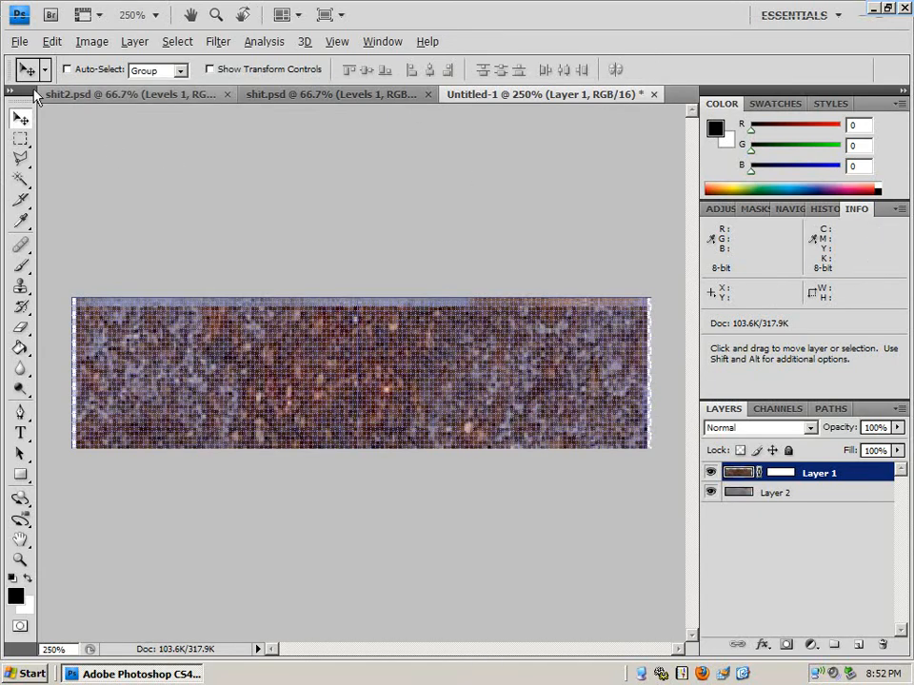
Create a new transparent 260 x 68 pixel document in 16-bit RGB colour
{"action": "left_click", "coordinate": [19, 41]}
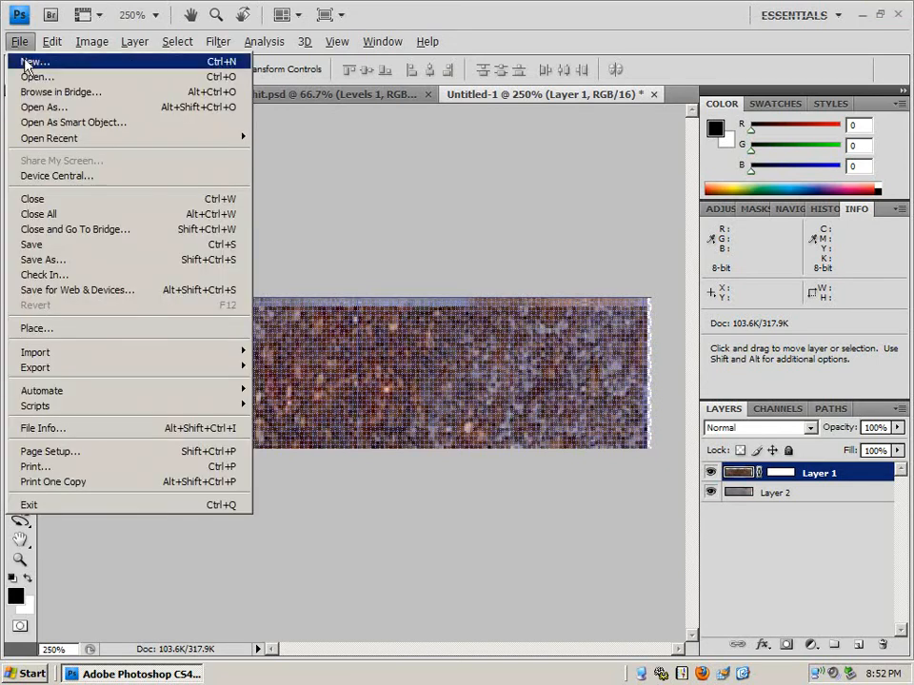
{"action": "left_click", "coordinate": [29, 62]}
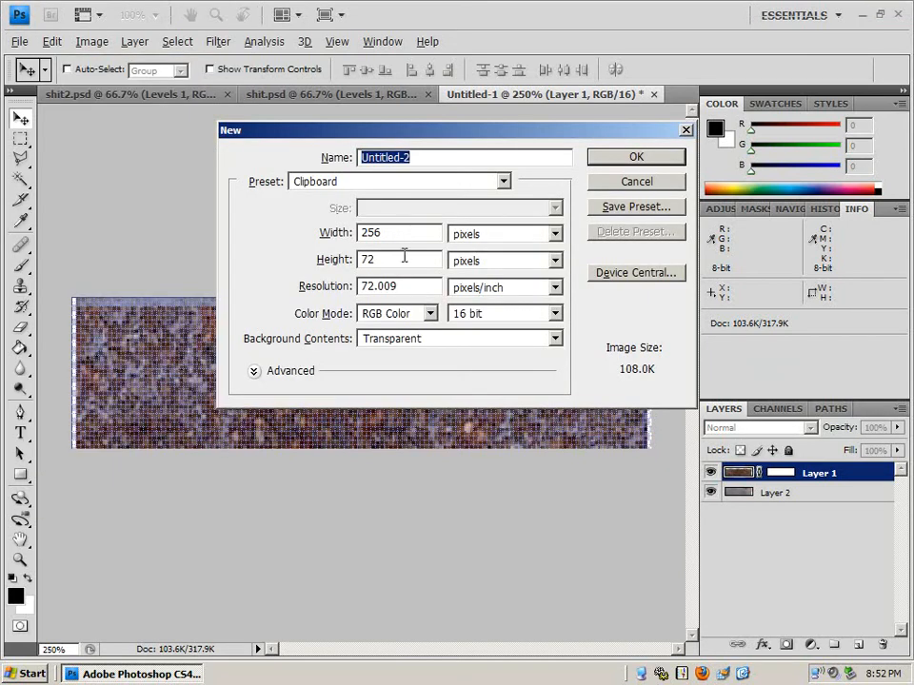
{"action": "left_click_drag", "start_coordinate": [391, 260], "coordinate": [326, 266]}
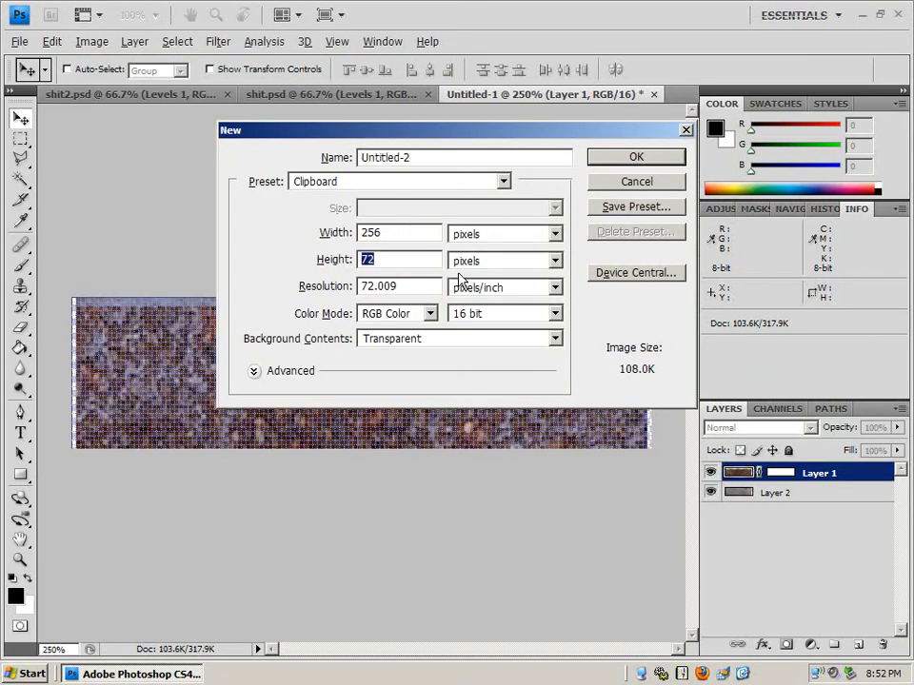
{"action": "type", "text": "68"}
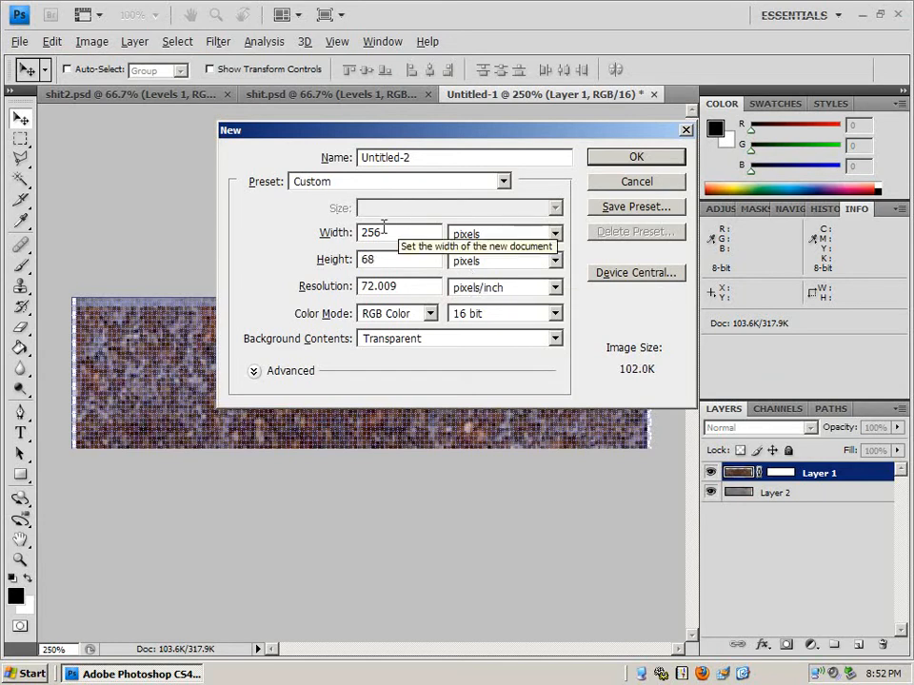
{"action": "left_click_drag", "start_coordinate": [386, 231], "coordinate": [320, 233]}
{"action": "type", "text": "260"}
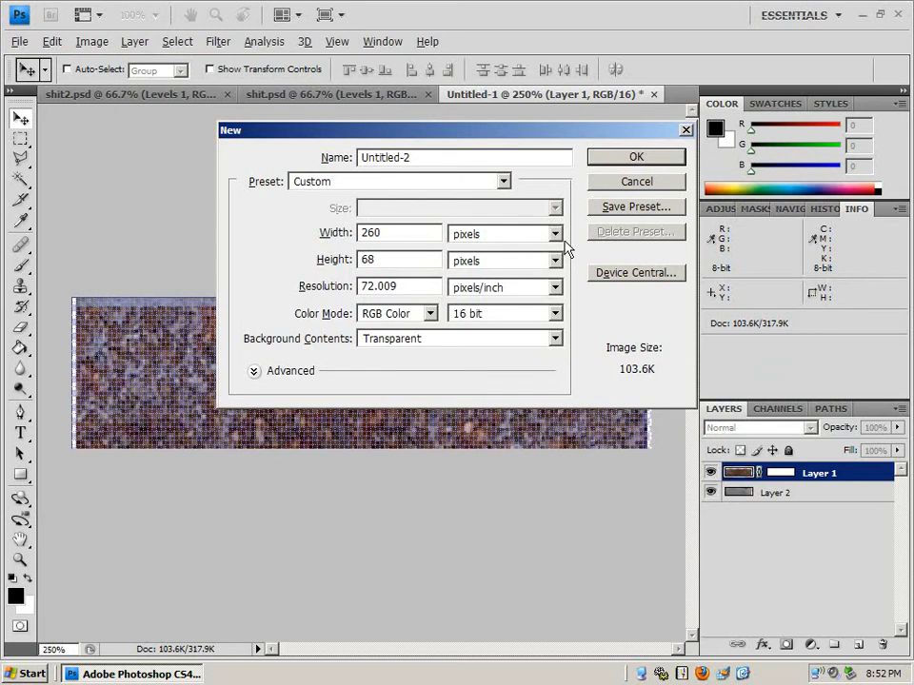
{"action": "left_click", "coordinate": [628, 159]}
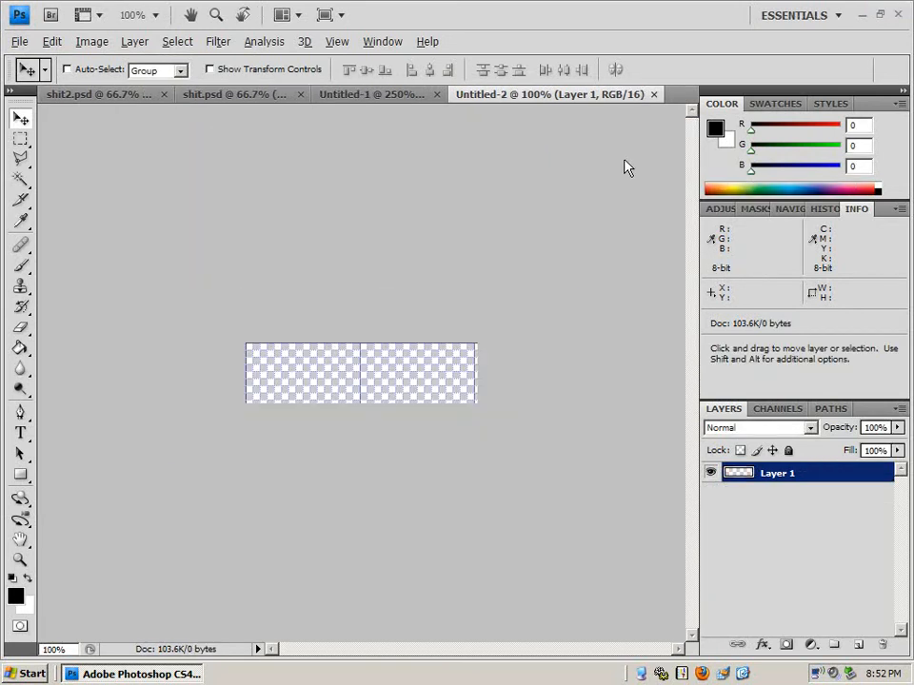
Close the Untitled-1 document without saving its changes
{"action": "left_click", "coordinate": [400, 95]}
{"action": "left_click", "coordinate": [520, 94]}
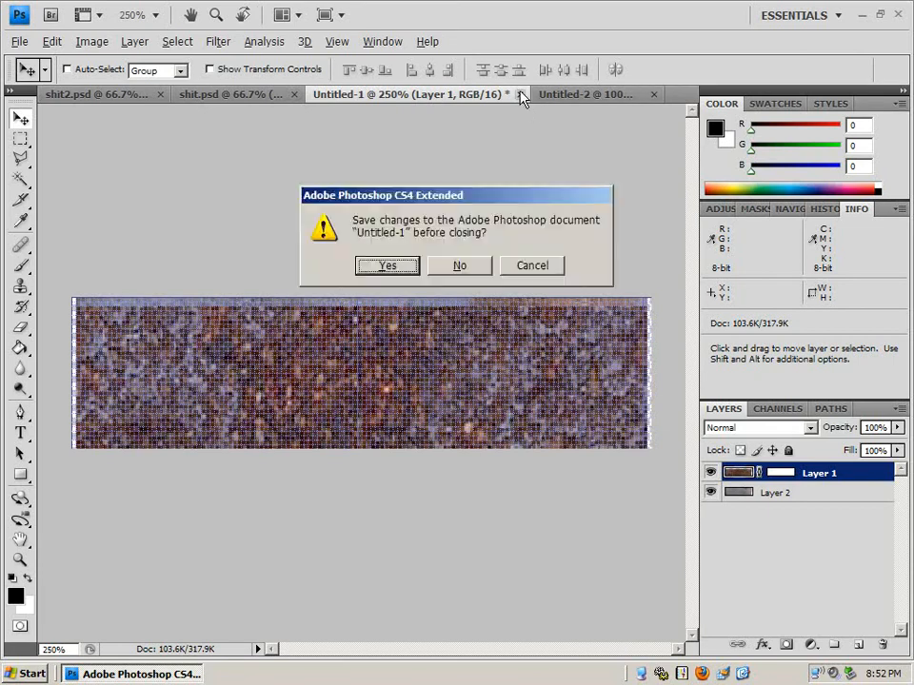
{"action": "left_click", "coordinate": [454, 267]}
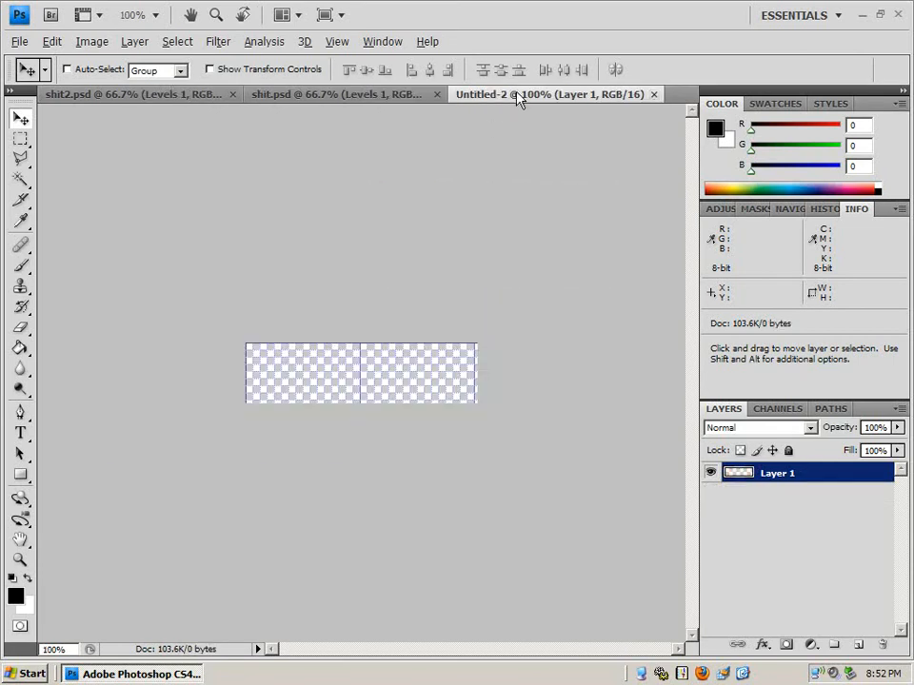
Try pasting the previously copied metal texture into Untitled-2, and undo the paste
{"action": "left_click", "coordinate": [50, 41]}
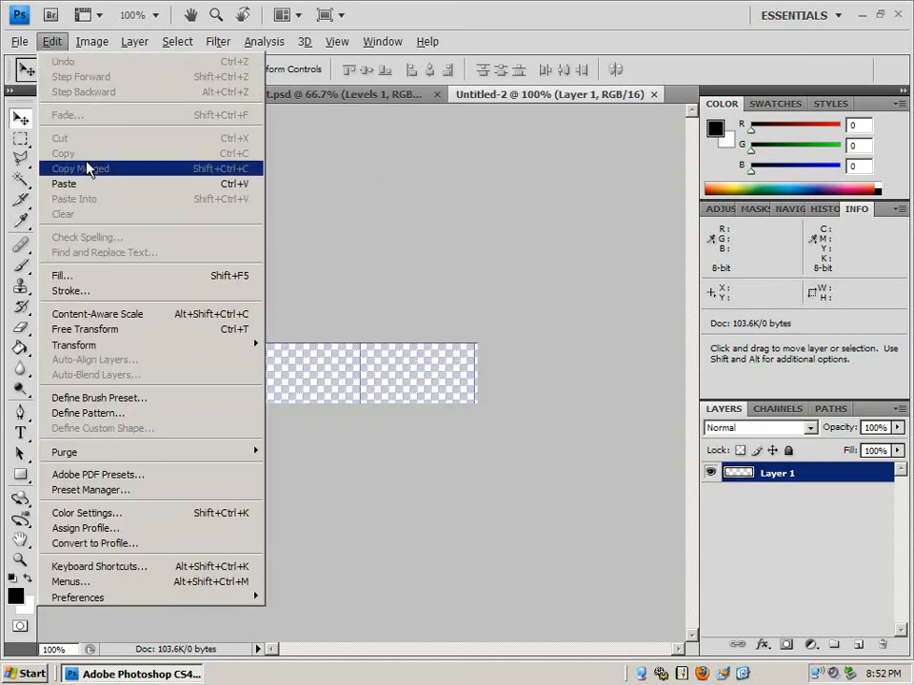
{"action": "left_click", "coordinate": [87, 186]}
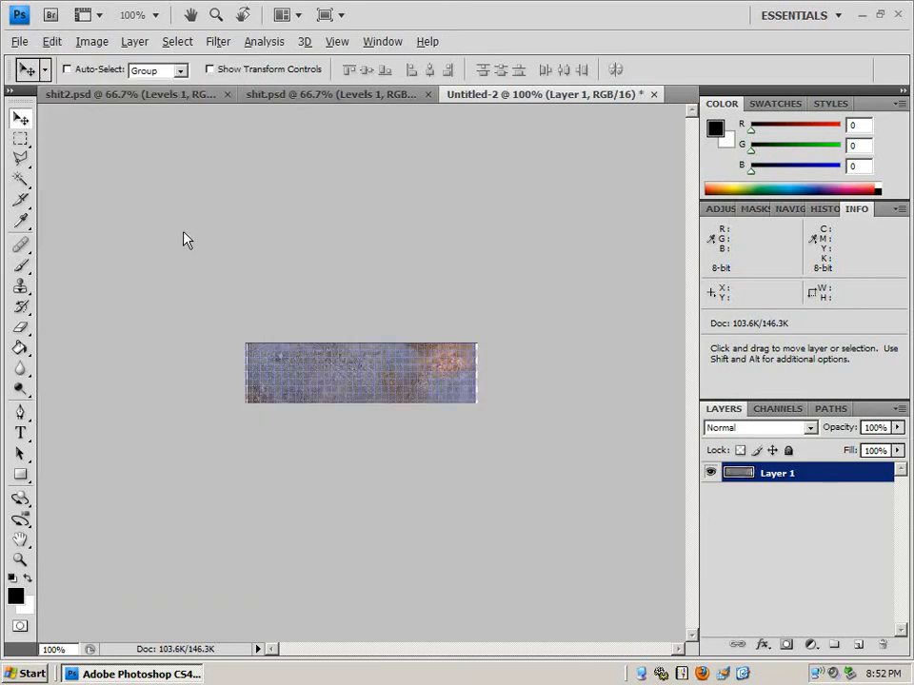
{"action": "left_click", "coordinate": [51, 41]}
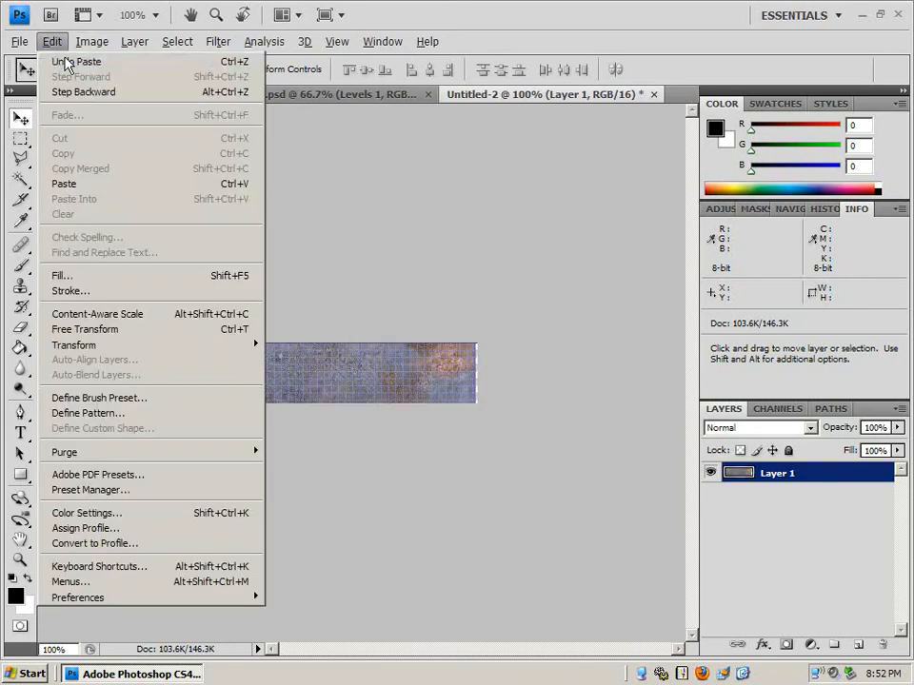
{"action": "left_click", "coordinate": [67, 61]}
Replace the selection in shit.psd with a 256 x 64 pixel rectangular marquee over the same area
{"action": "left_click", "coordinate": [194, 98]}
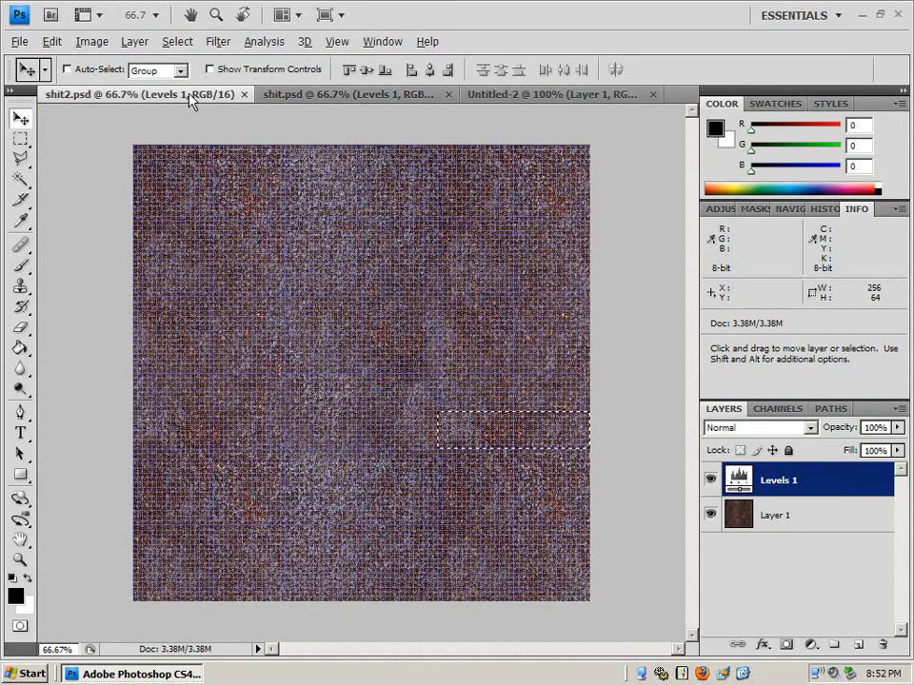
{"action": "left_click", "coordinate": [311, 98]}
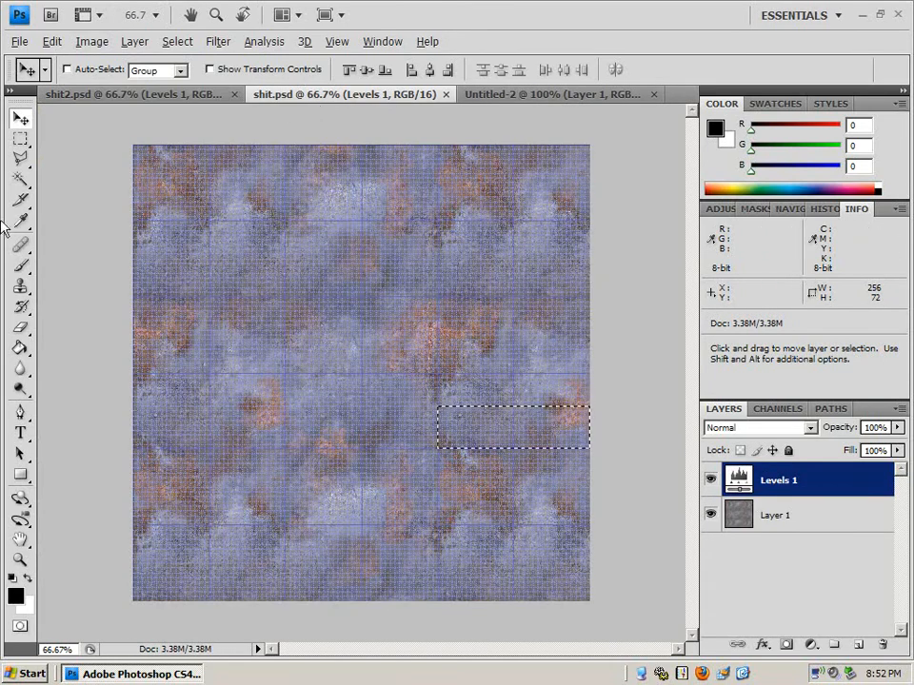
{"action": "left_click", "coordinate": [20, 139]}
{"action": "left_click", "coordinate": [614, 406]}
{"action": "left_click_drag", "start_coordinate": [614, 406], "coordinate": [592, 452]}
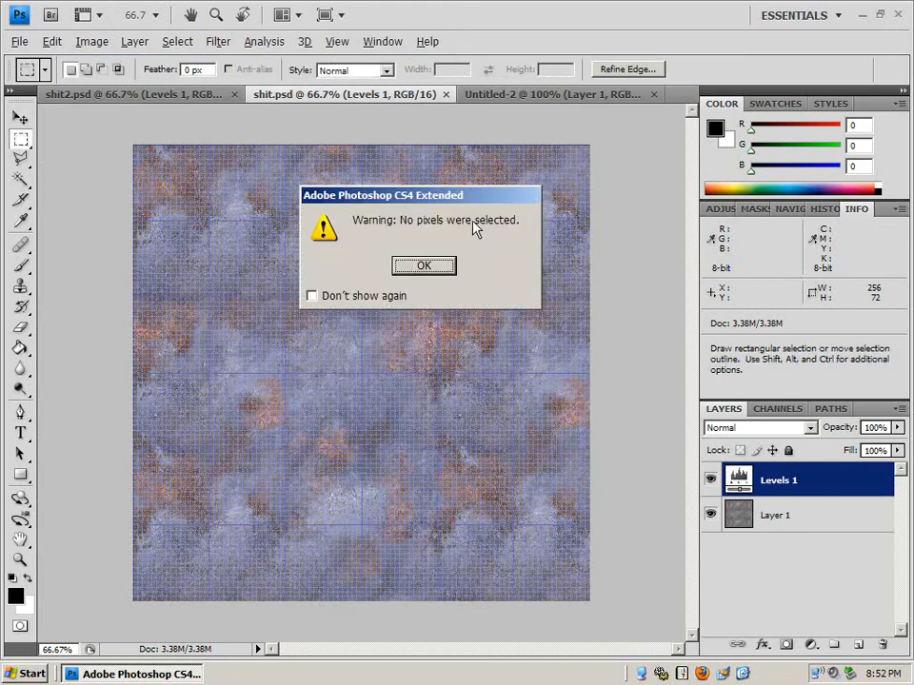
{"action": "left_click", "coordinate": [423, 265]}
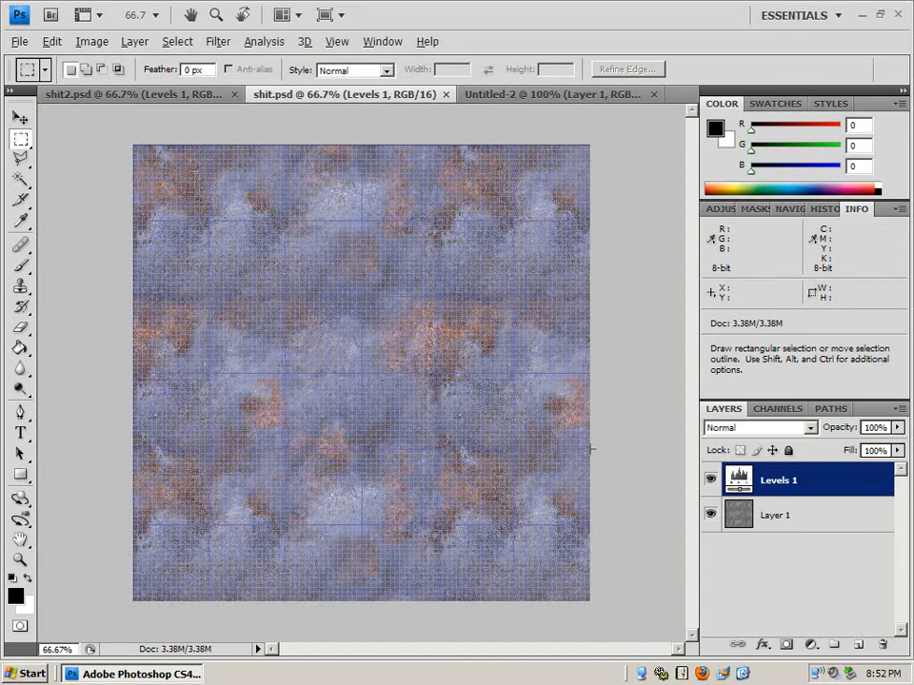
{"action": "left_click_drag", "start_coordinate": [591, 449], "coordinate": [435, 411]}
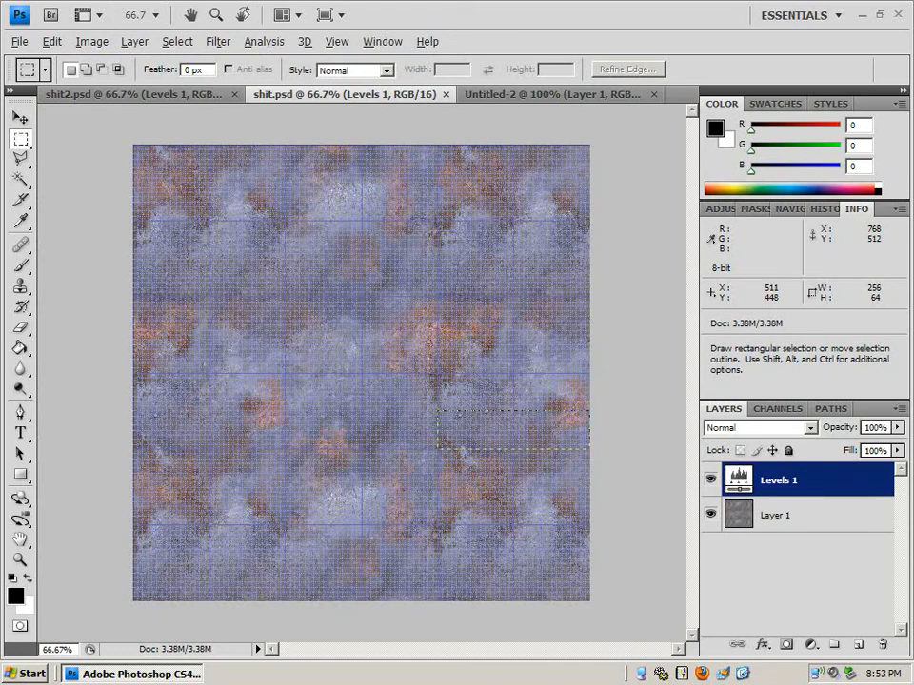
Copy the shit.psd selection merged and paste it into the Untitled-2 document
{"action": "left_click", "coordinate": [51, 41]}
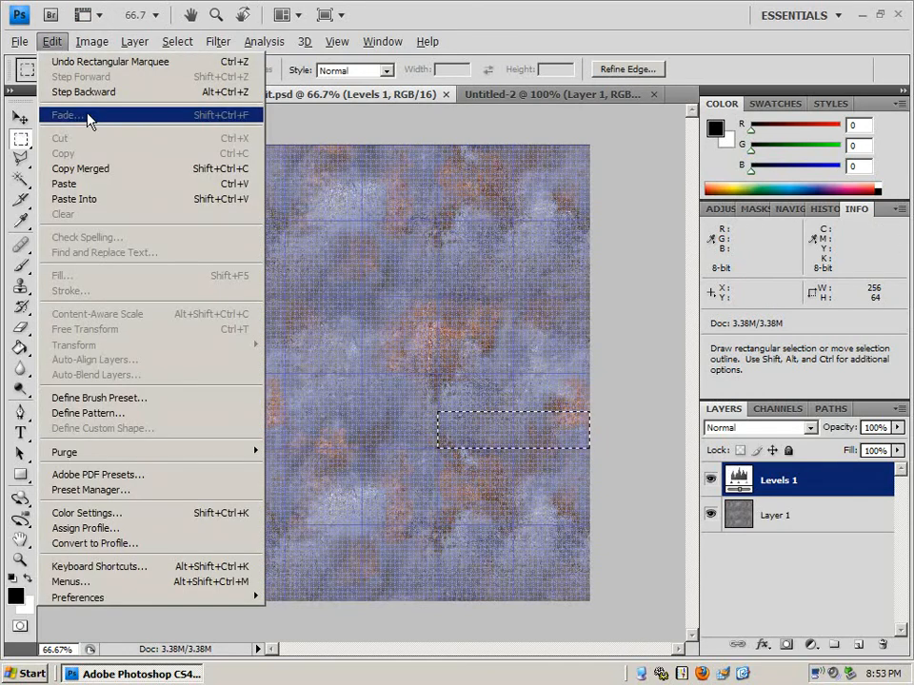
{"action": "left_click", "coordinate": [109, 168]}
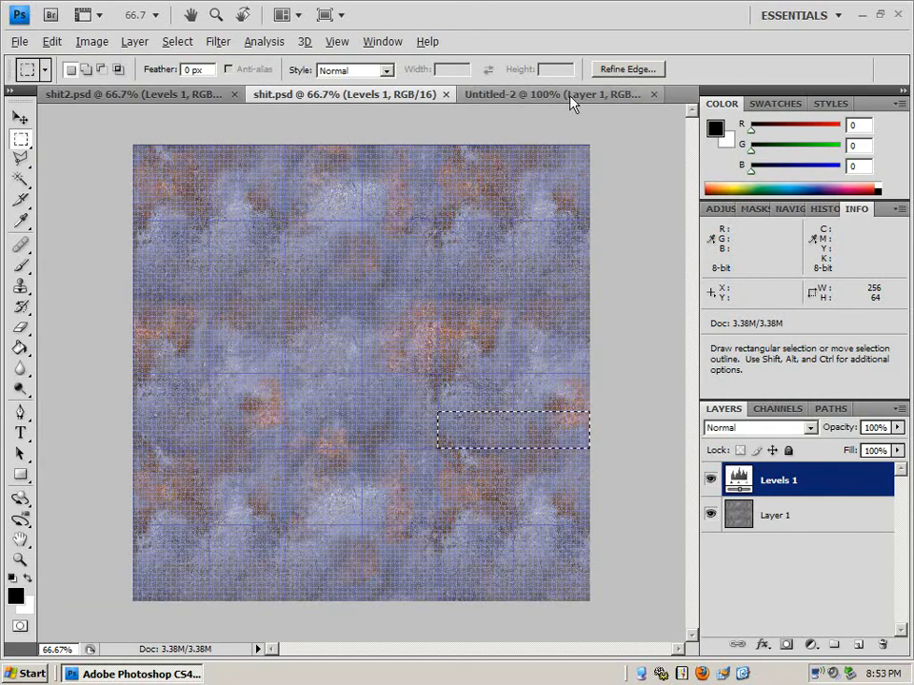
{"action": "left_click", "coordinate": [571, 95]}
{"action": "left_click", "coordinate": [52, 41]}
{"action": "left_click", "coordinate": [87, 183]}
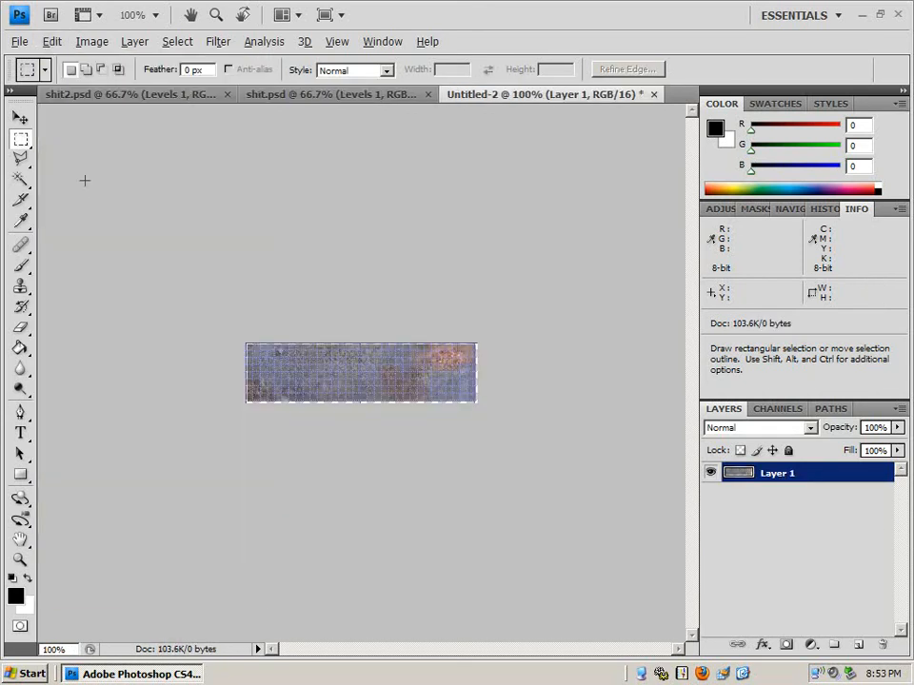
Copy the shit2.psd selection merged and paste it into Untitled-2 as a second layer
{"action": "left_click", "coordinate": [316, 96]}
{"action": "left_click", "coordinate": [190, 96]}
{"action": "left_click", "coordinate": [52, 41]}
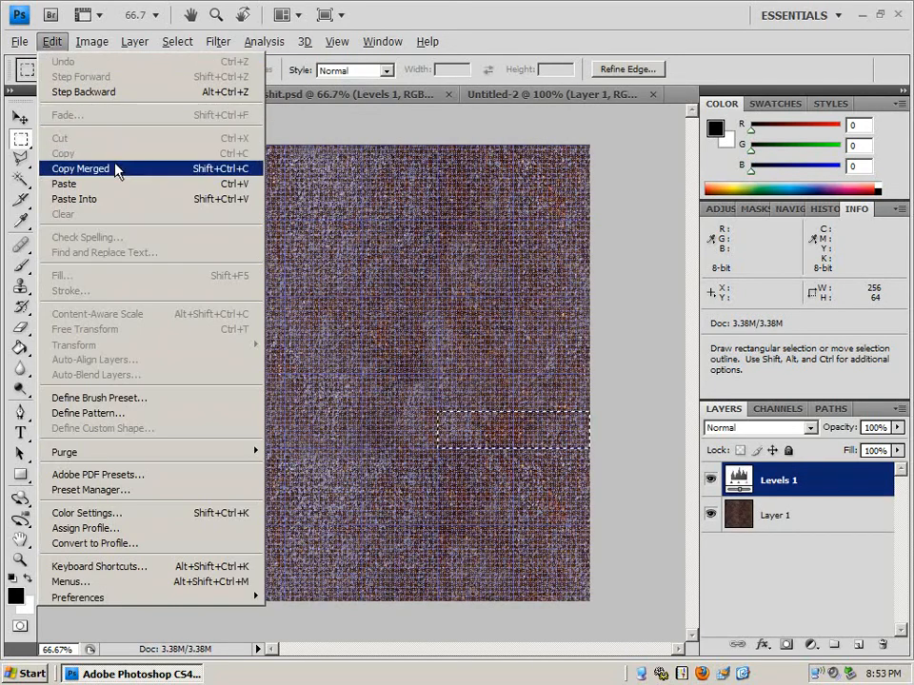
{"action": "left_click", "coordinate": [115, 168]}
{"action": "left_click", "coordinate": [597, 96]}
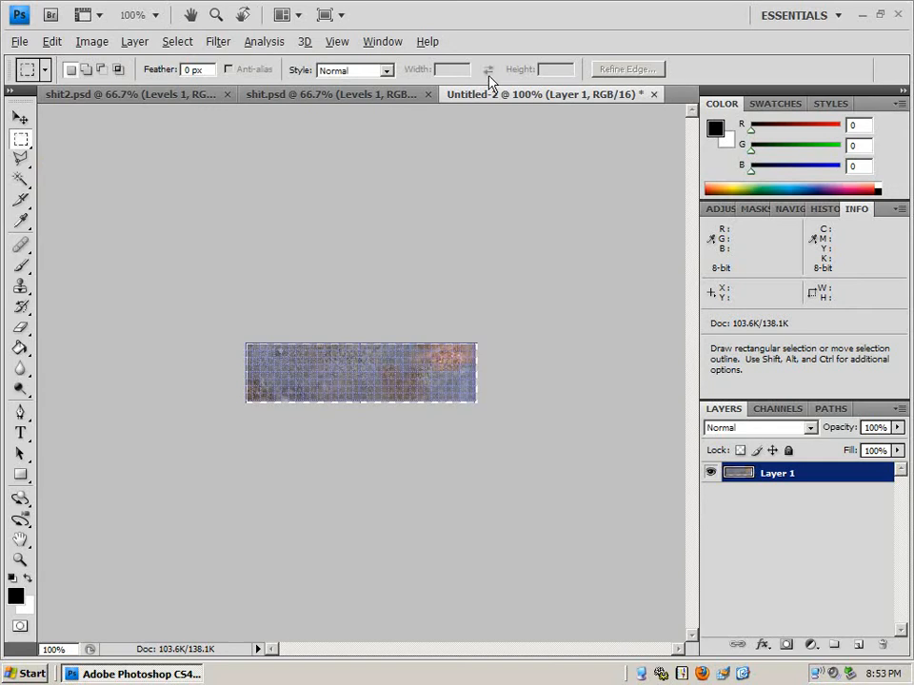
{"action": "left_click", "coordinate": [53, 42]}
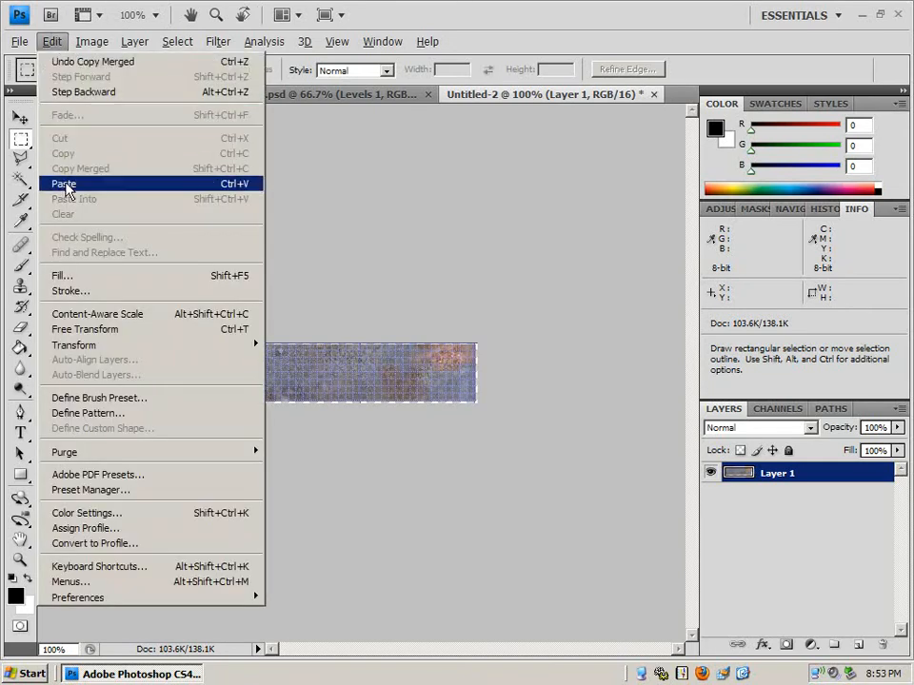
{"action": "left_click", "coordinate": [64, 185]}
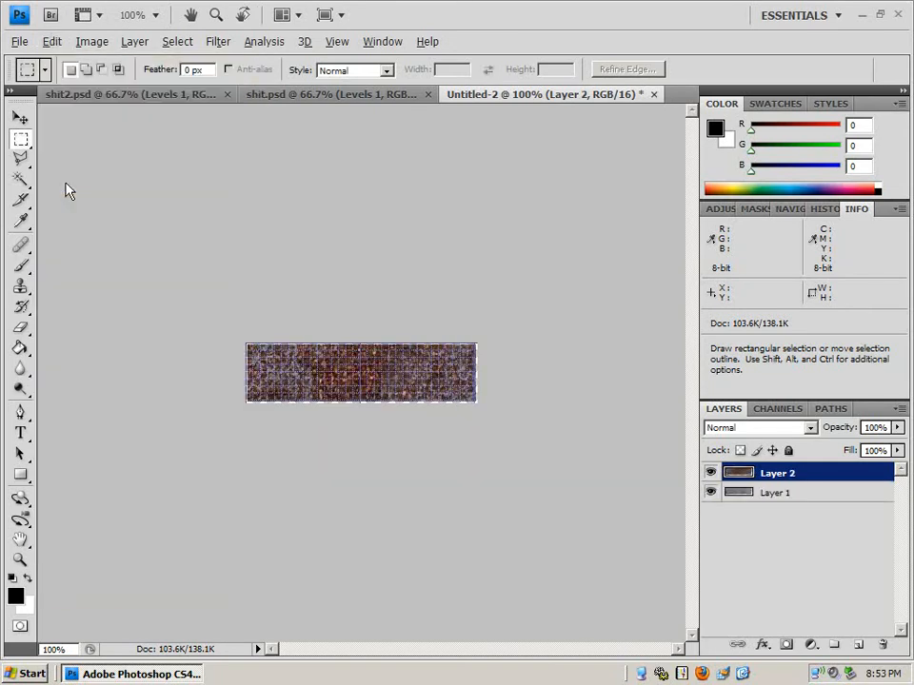
Add a layer mask to Layer 2 and display the mask alone on the canvas at 250% zoom
{"action": "left_click", "coordinate": [47, 649]}
{"action": "type", "text": "250"}
{"action": "key", "text": "Return"}
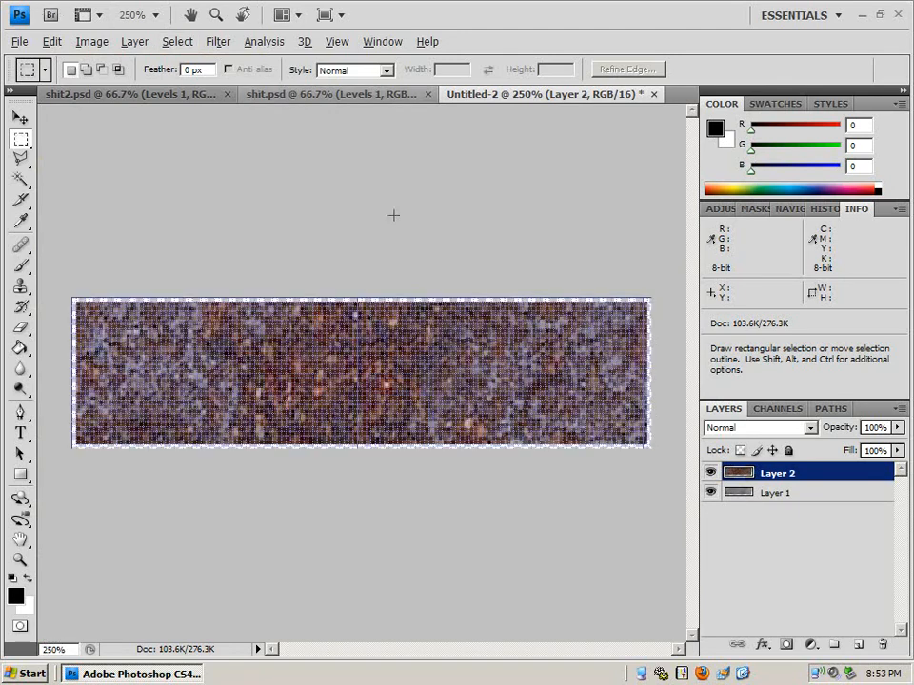
{"action": "left_click", "coordinate": [786, 645]}
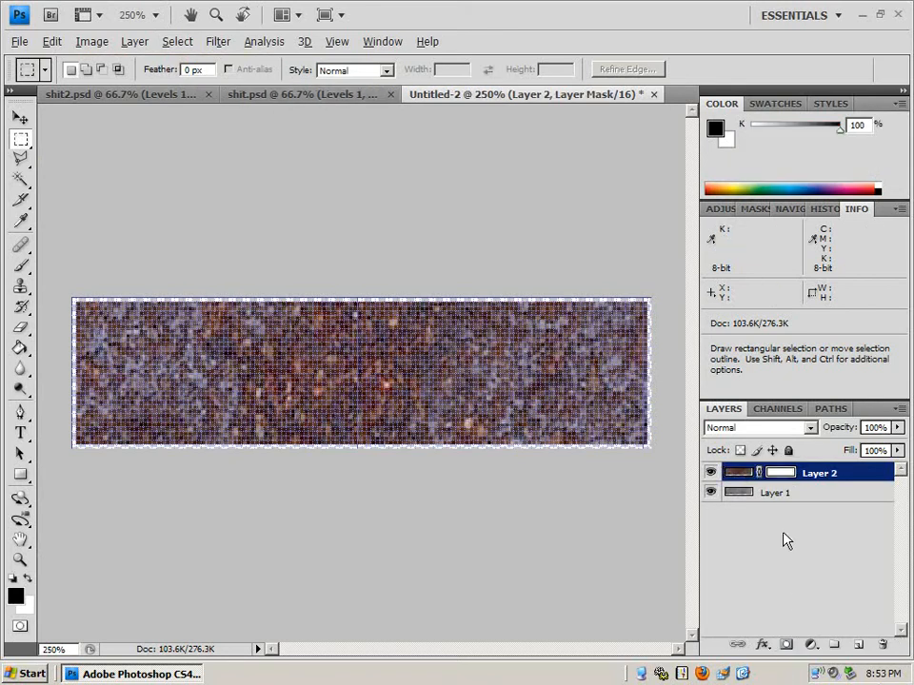
{"action": "left_click", "coordinate": [778, 476], "text": "alt"}
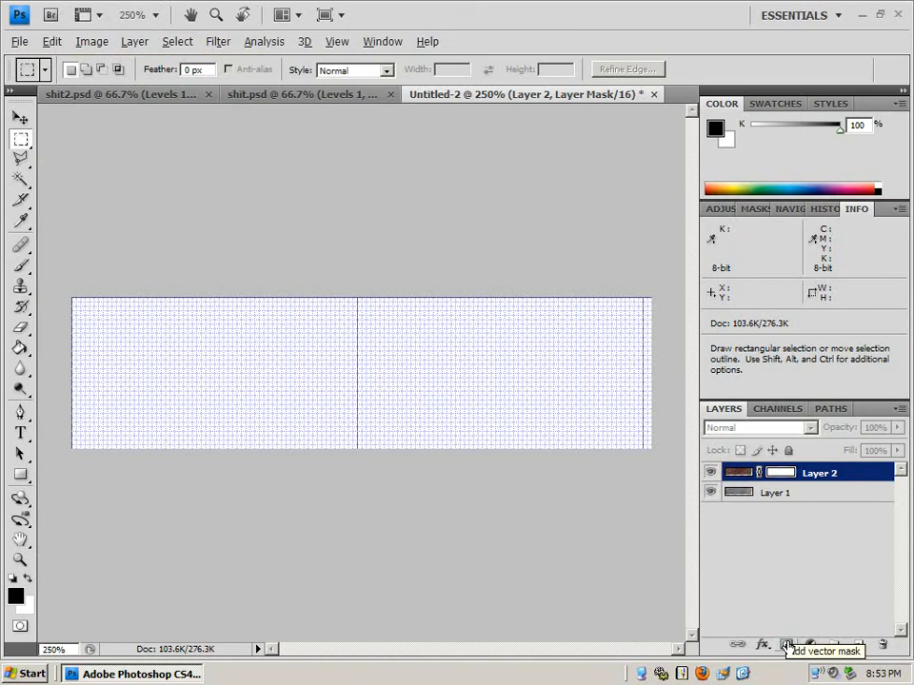
Draw a black rectangle on Layer 2's mask, leaving a thin white border on all sides, and switch back to the layer's image
{"action": "left_click", "coordinate": [22, 477]}
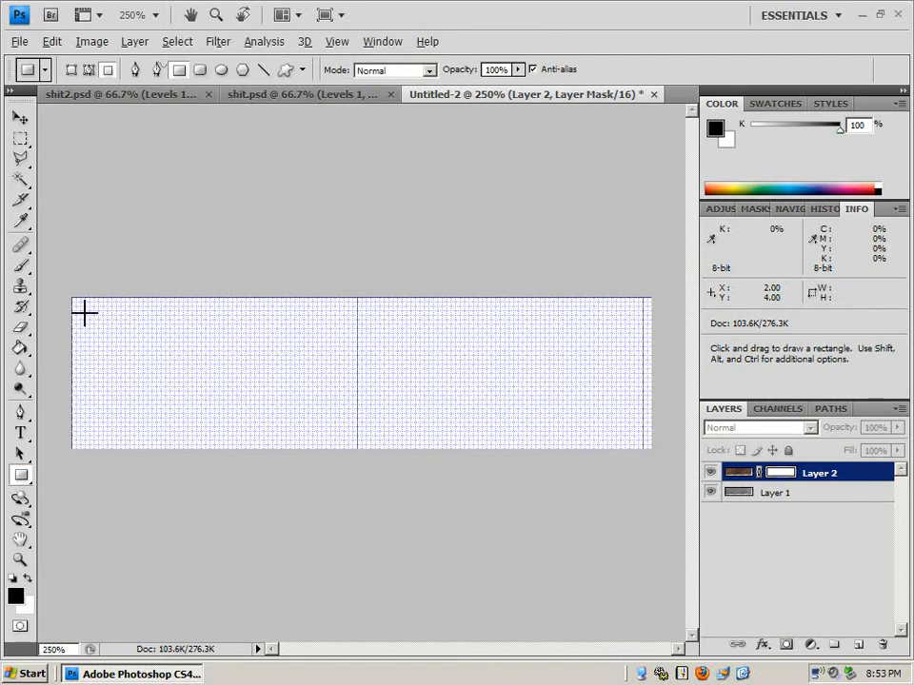
{"action": "left_click_drag", "start_coordinate": [76, 301], "coordinate": [647, 442]}
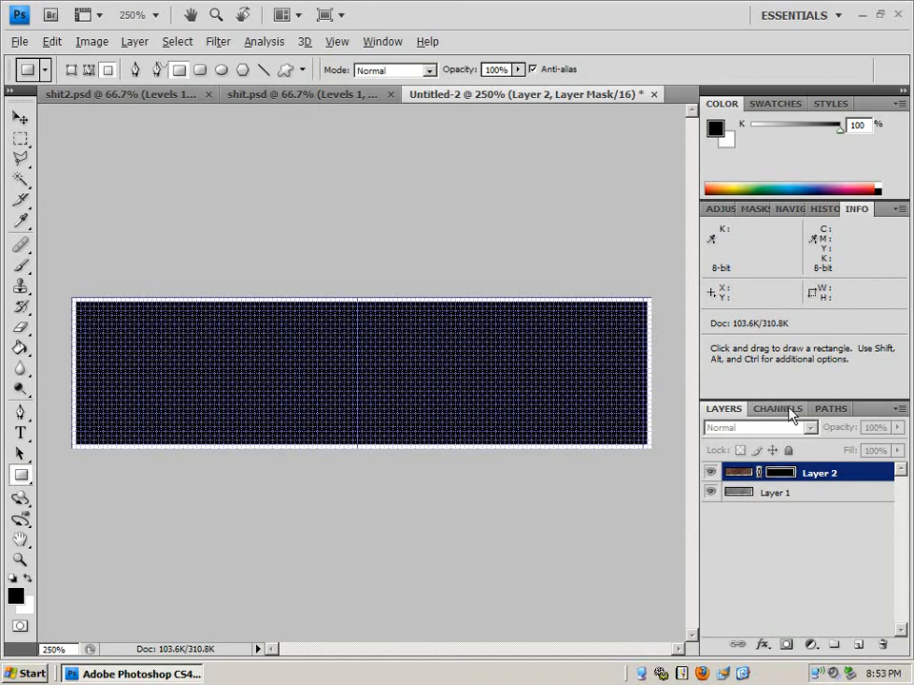
{"action": "left_click", "coordinate": [729, 473]}
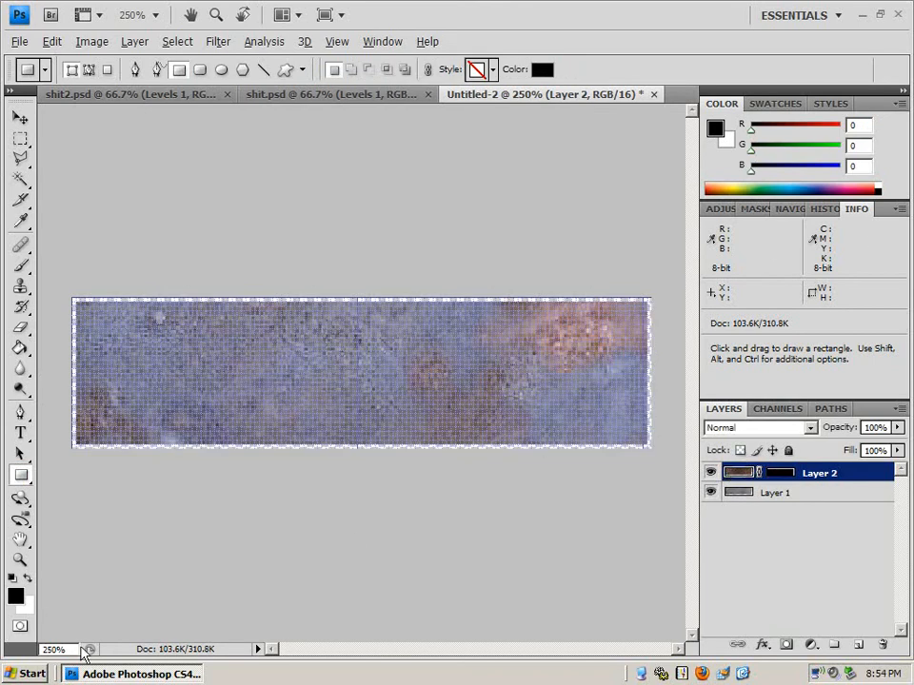
Set the view to 100% and enable the Drop Shadow, Inner Shadow, and Bevel and Emboss effects on Layer 2
{"action": "left_click", "coordinate": [48, 649]}
{"action": "type", "text": "100"}
{"action": "key", "text": "Return"}
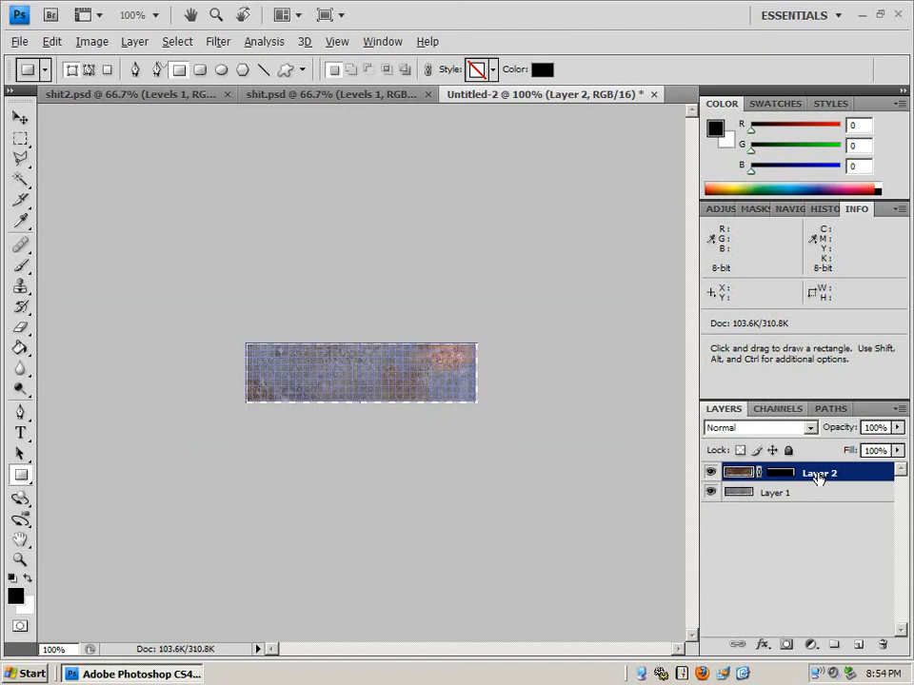
{"action": "right_click", "coordinate": [817, 476]}
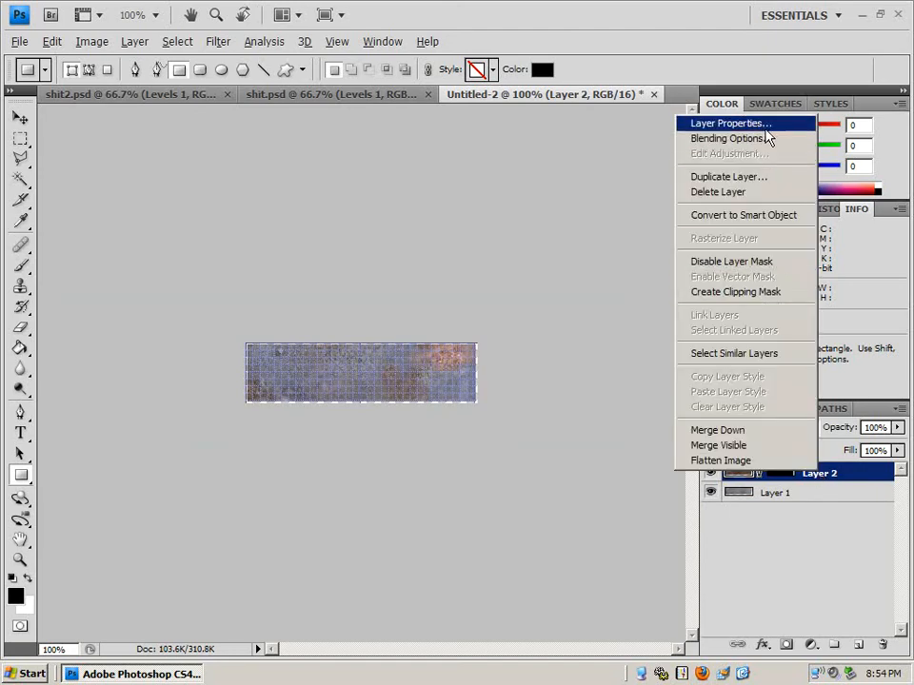
{"action": "left_click", "coordinate": [769, 139]}
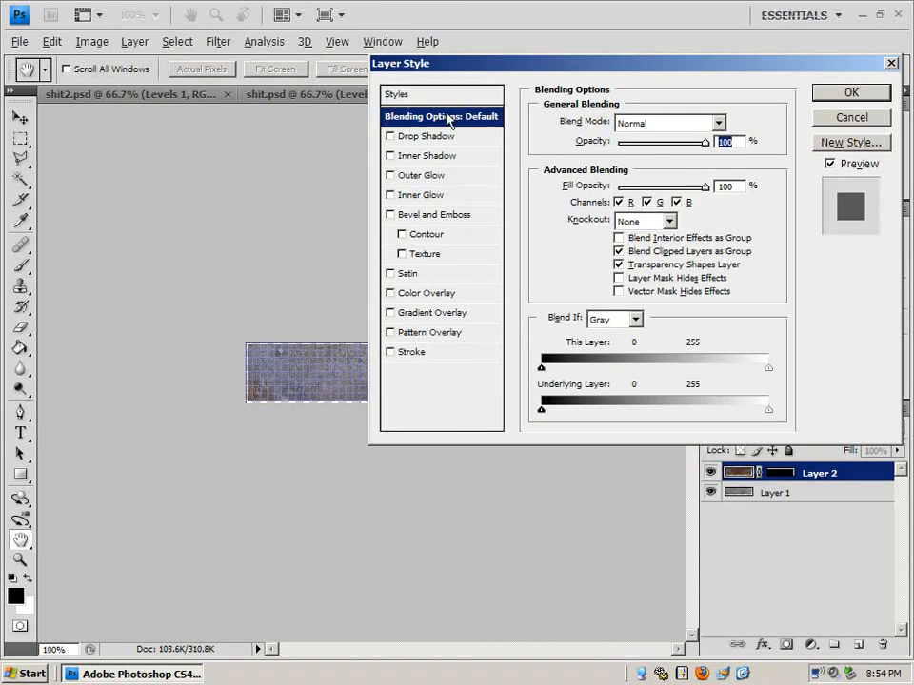
{"action": "left_click_drag", "start_coordinate": [546, 74], "coordinate": [369, 57]}
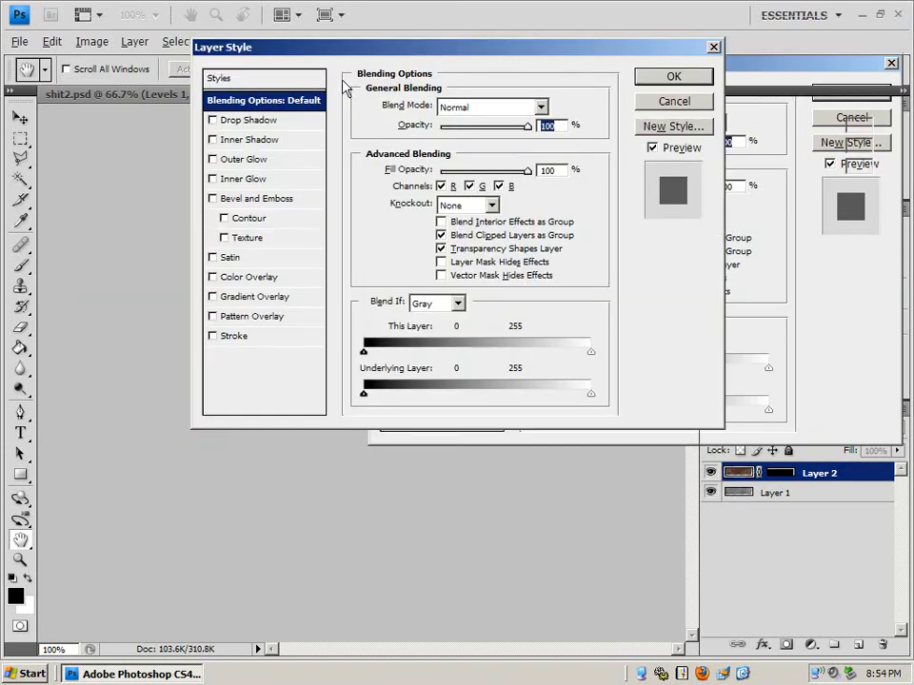
{"action": "left_click", "coordinate": [212, 121]}
{"action": "left_click", "coordinate": [212, 139]}
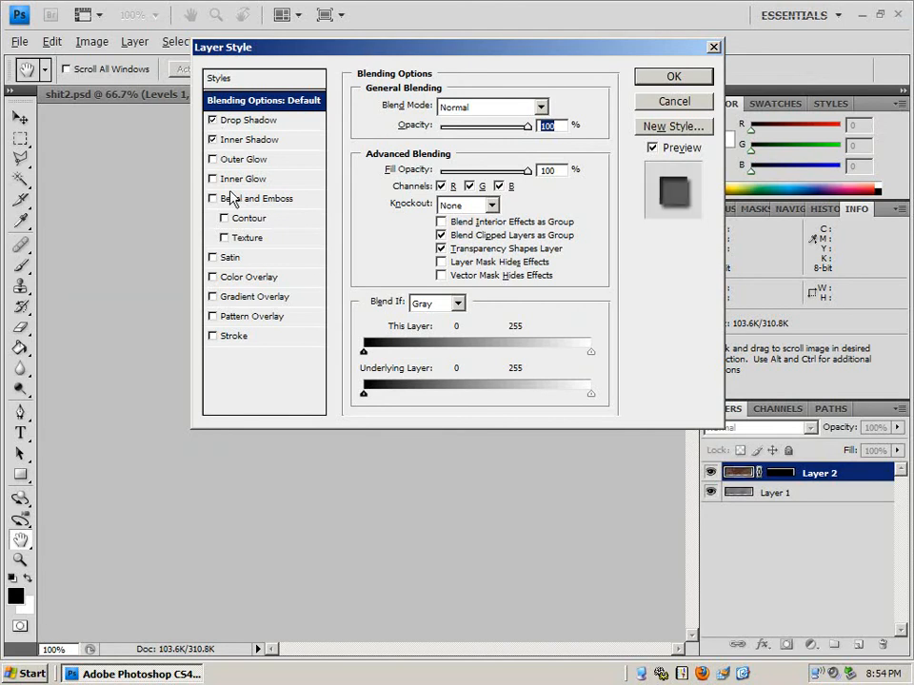
{"action": "left_click", "coordinate": [212, 198]}
Set Layer 2's bevel to Outer Bevel with the Chisel Hard technique, 600% depth and 6 px size
{"action": "left_click", "coordinate": [241, 200]}
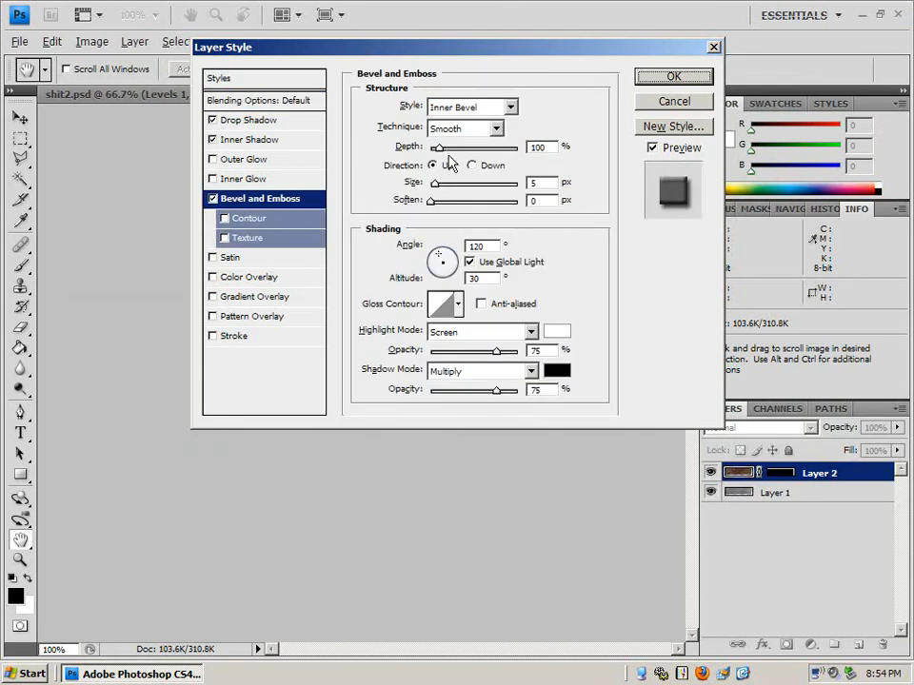
{"action": "left_click", "coordinate": [509, 106]}
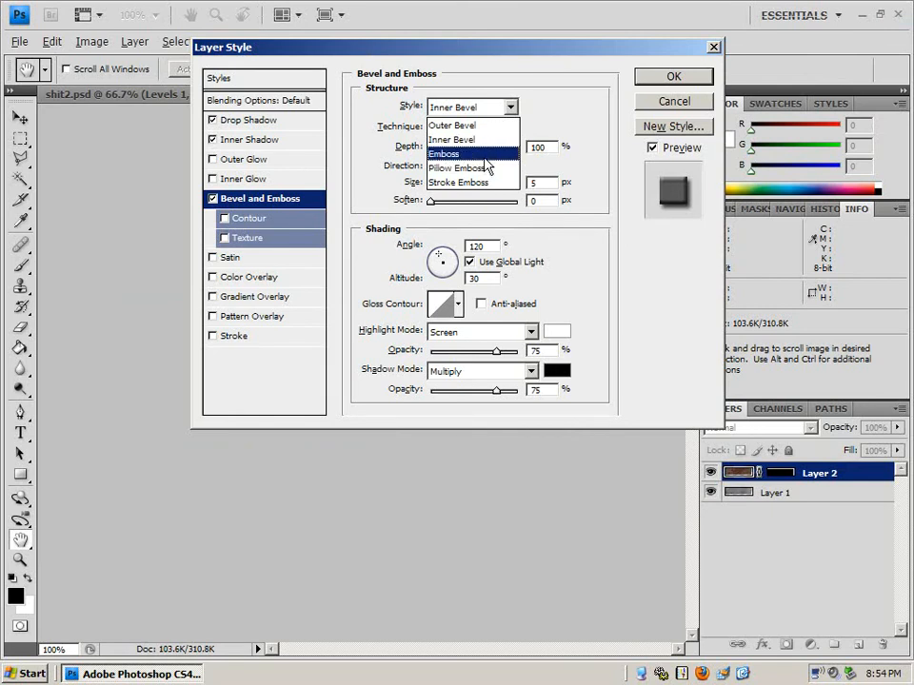
{"action": "left_click", "coordinate": [481, 125]}
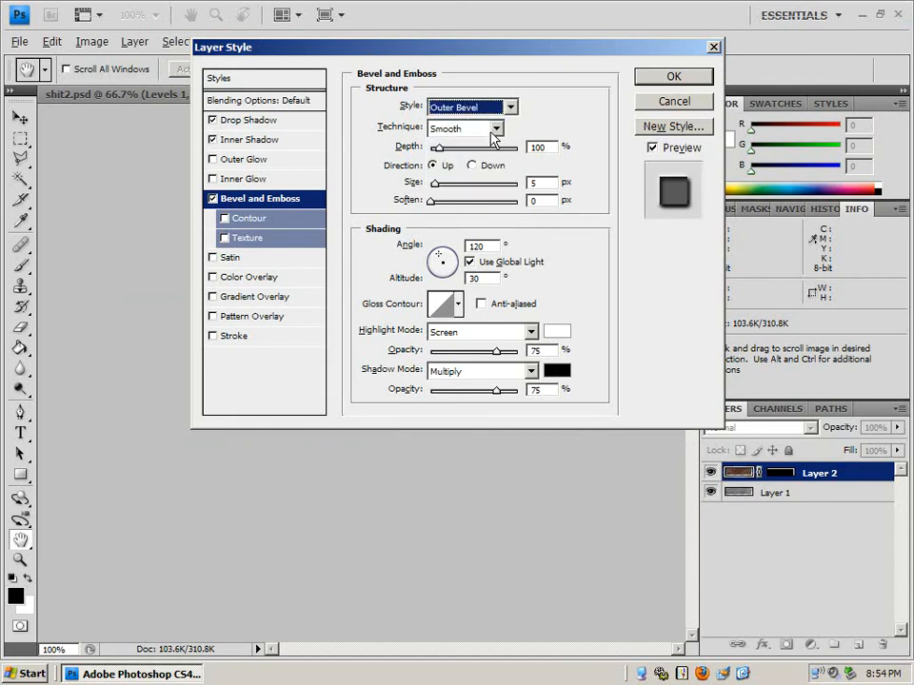
{"action": "left_click", "coordinate": [494, 129]}
{"action": "left_click", "coordinate": [473, 159]}
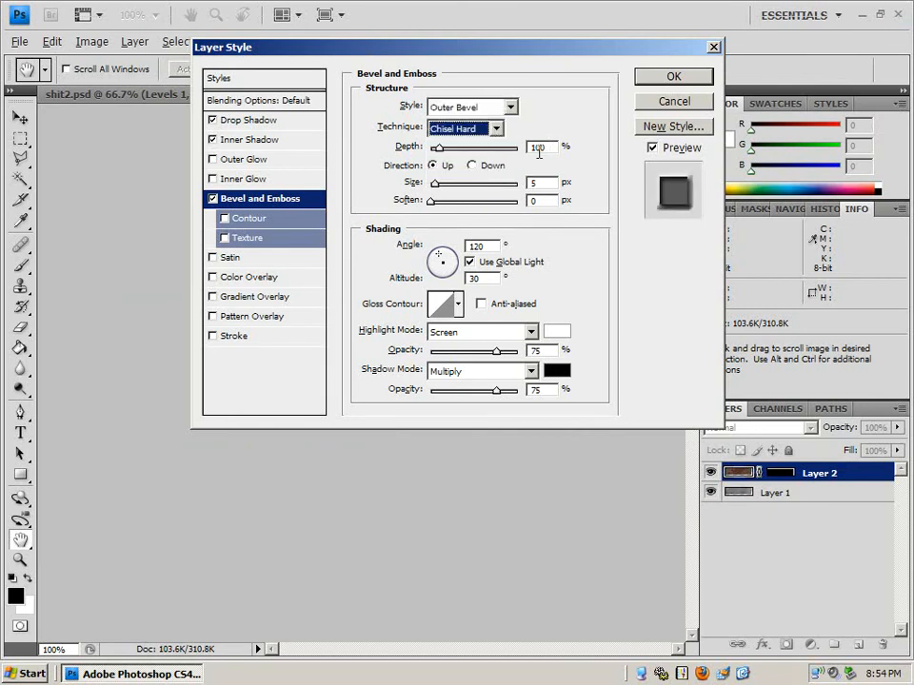
{"action": "left_click_drag", "start_coordinate": [535, 147], "coordinate": [529, 147]}
{"action": "type", "text": "6"}
{"action": "key", "text": "Tab"}
{"action": "key", "text": "Tab"}
{"action": "type", "text": "6"}
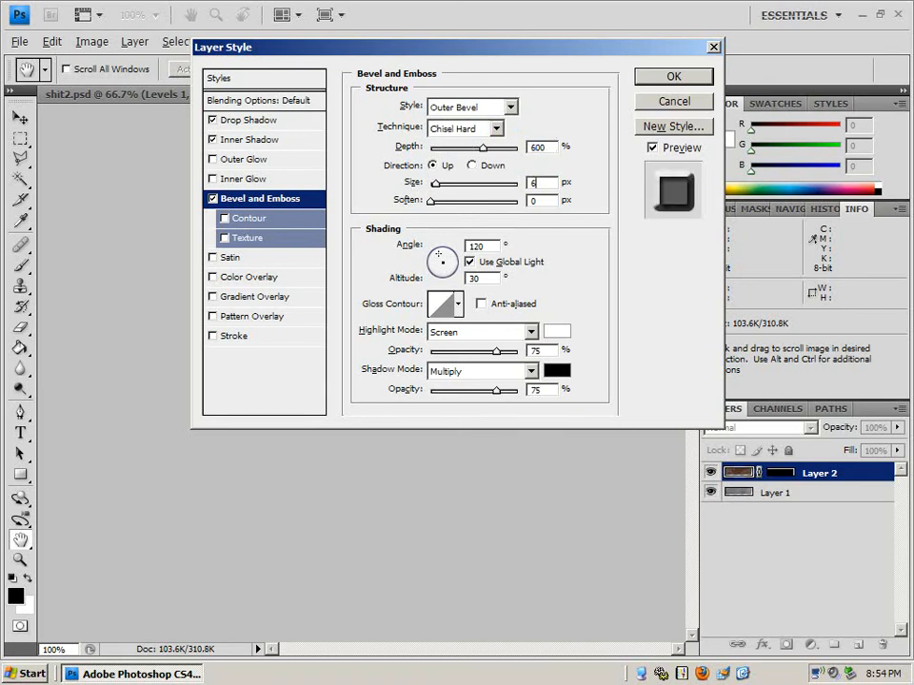
Set the bevel direction to Down, anti-alias its gloss contour and set the highlight opacity to 50%
{"action": "left_click", "coordinate": [472, 166]}
{"action": "left_click", "coordinate": [480, 304]}
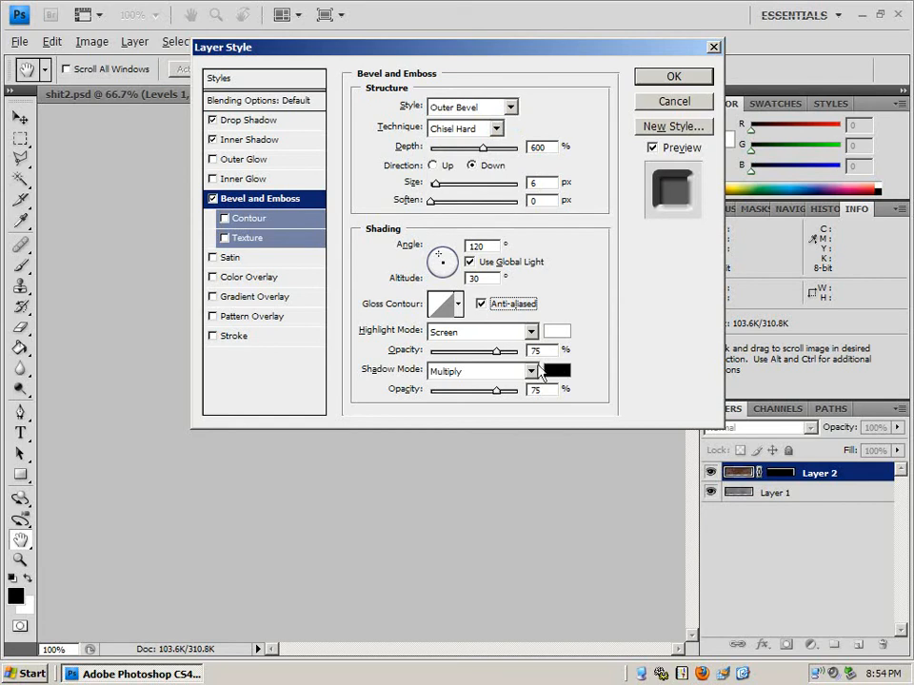
{"action": "double_click", "coordinate": [536, 350]}
{"action": "type", "text": "50"}
Set the drop shadow's opacity to 50%, distance to 0 px and size to 2 px
{"action": "left_click", "coordinate": [251, 121]}
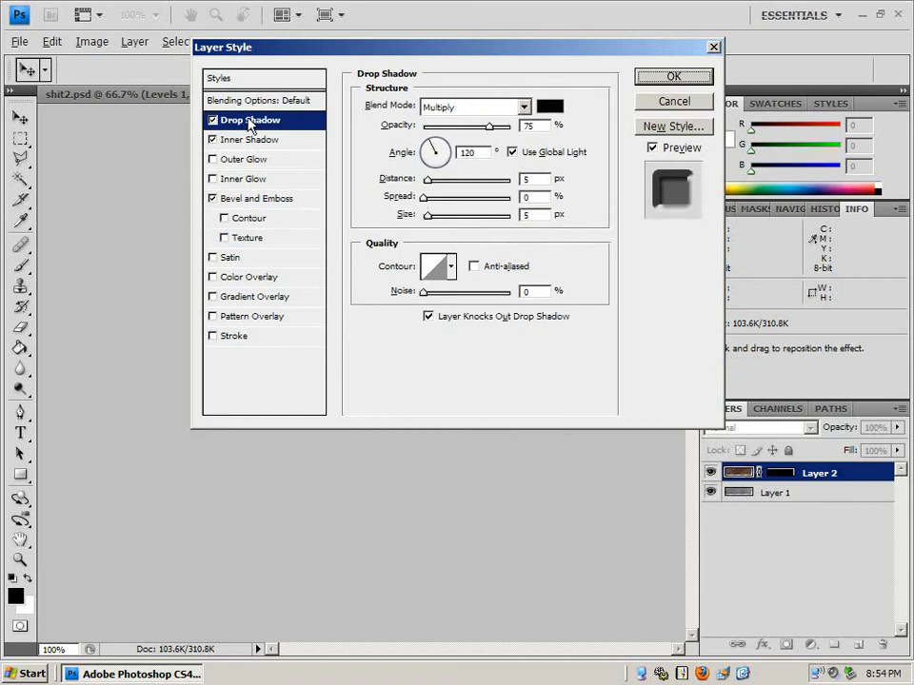
{"action": "double_click", "coordinate": [533, 125]}
{"action": "type", "text": "5"}
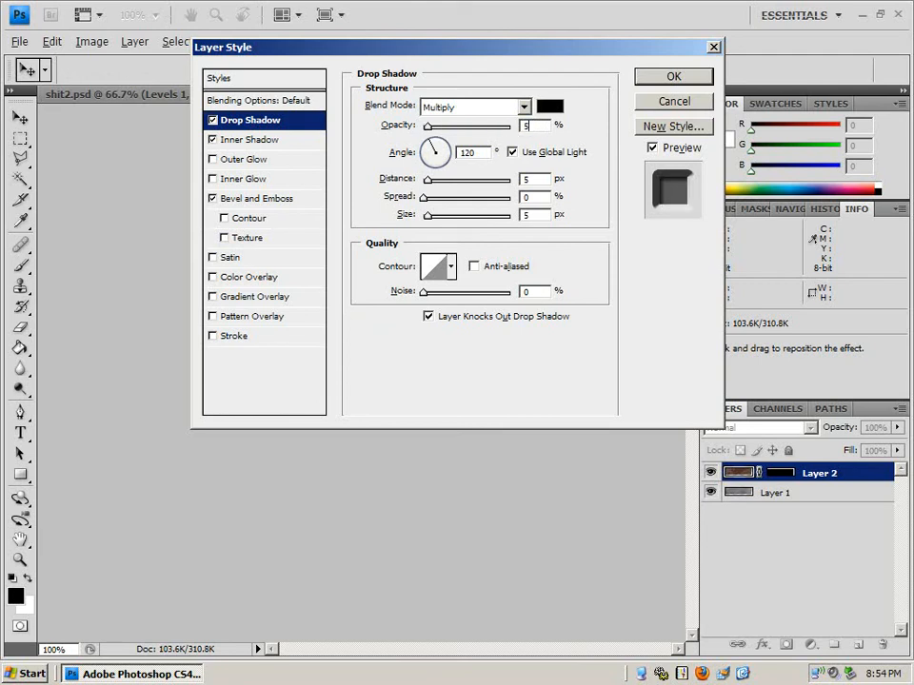
{"action": "type", "text": "0"}
{"action": "double_click", "coordinate": [534, 179]}
{"action": "type", "text": "0"}
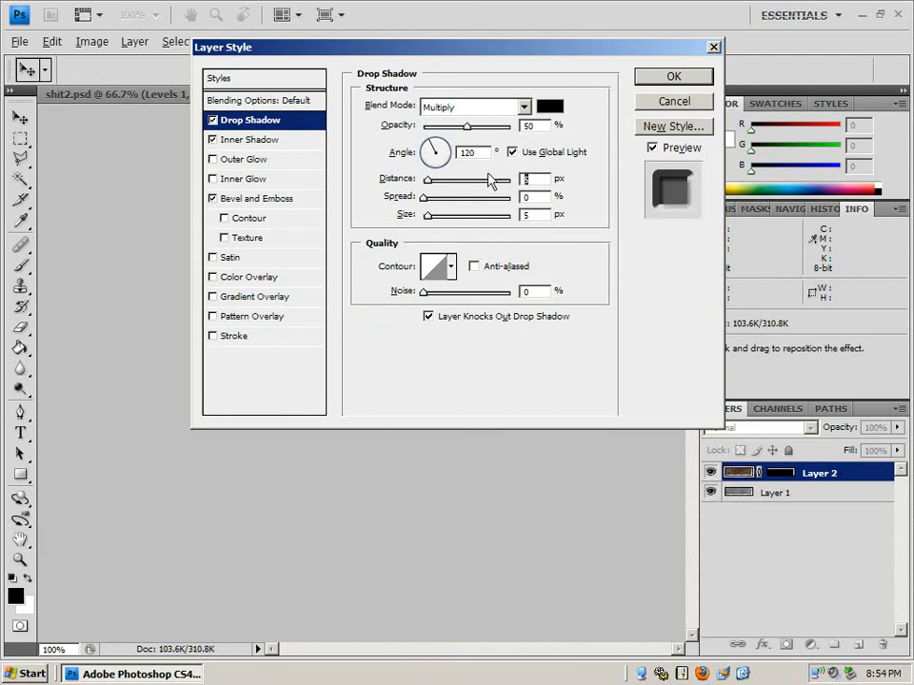
{"action": "double_click", "coordinate": [532, 215]}
{"action": "type", "text": "2"}
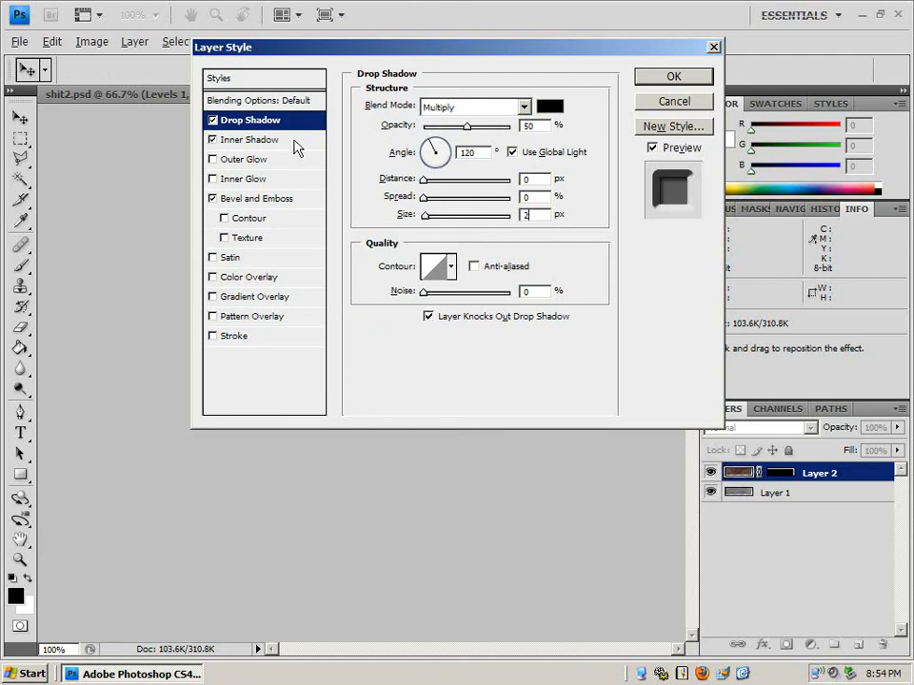
Set the inner shadow's distance to 0 px and size to 2 px, and anti-alias the contours of both shadows
{"action": "left_click", "coordinate": [263, 141]}
{"action": "double_click", "coordinate": [531, 179]}
{"action": "type", "text": "0"}
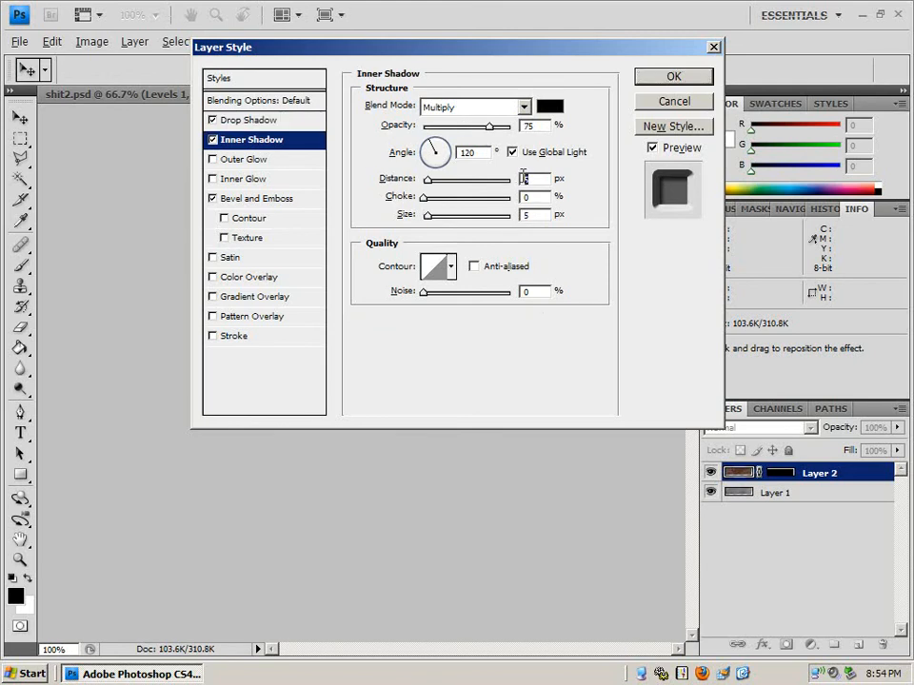
{"action": "double_click", "coordinate": [534, 216]}
{"action": "type", "text": "2"}
{"action": "left_click", "coordinate": [474, 266]}
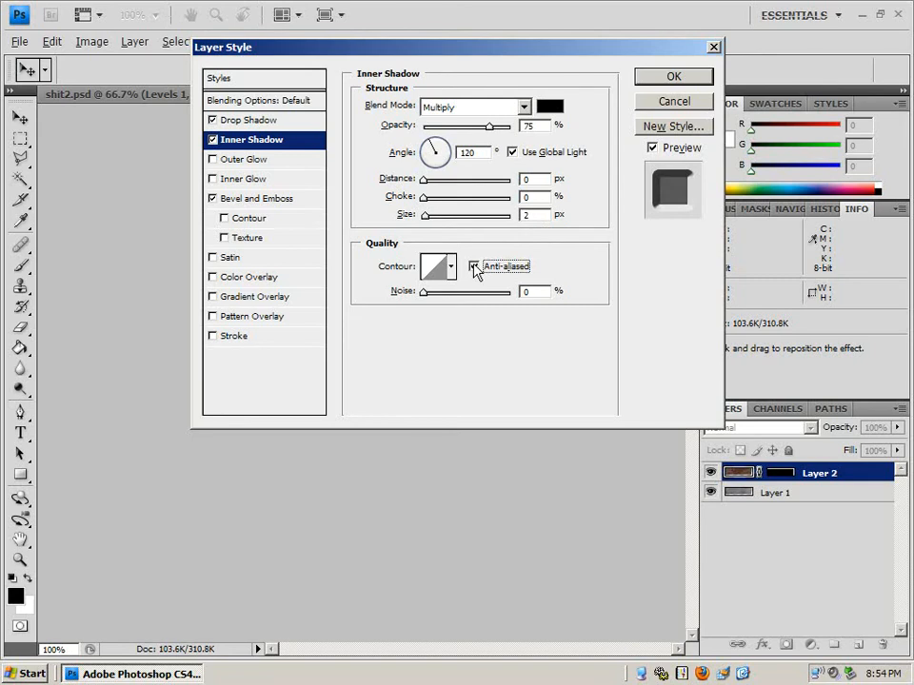
{"action": "left_click", "coordinate": [275, 121]}
{"action": "left_click", "coordinate": [480, 267]}
Disable Transparency Shapes Layer in Layer 2's blending options and set the layer's blend mode to Overlay
{"action": "left_click", "coordinate": [267, 99]}
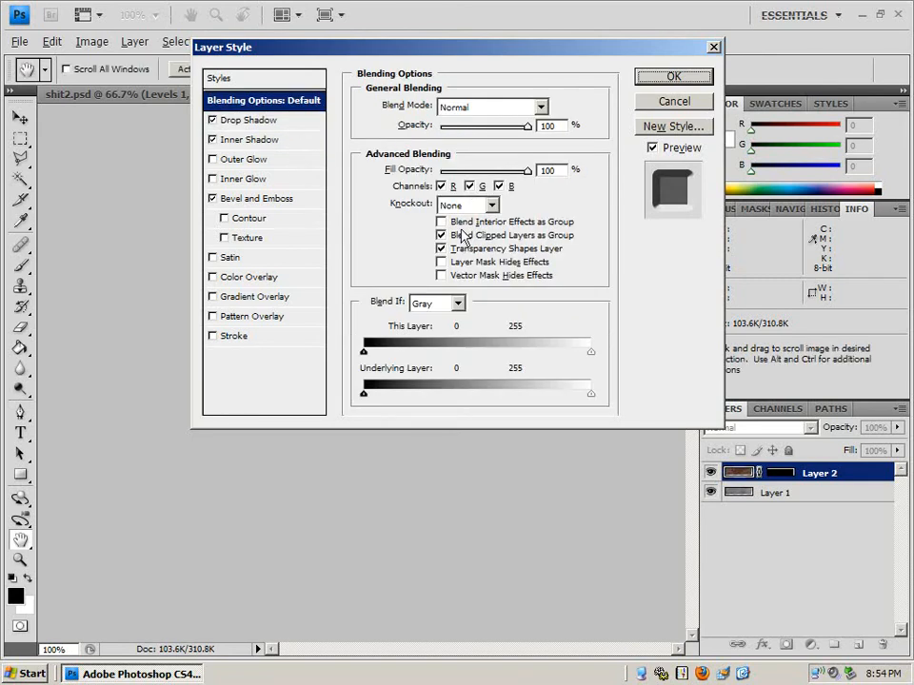
{"action": "left_click", "coordinate": [440, 249]}
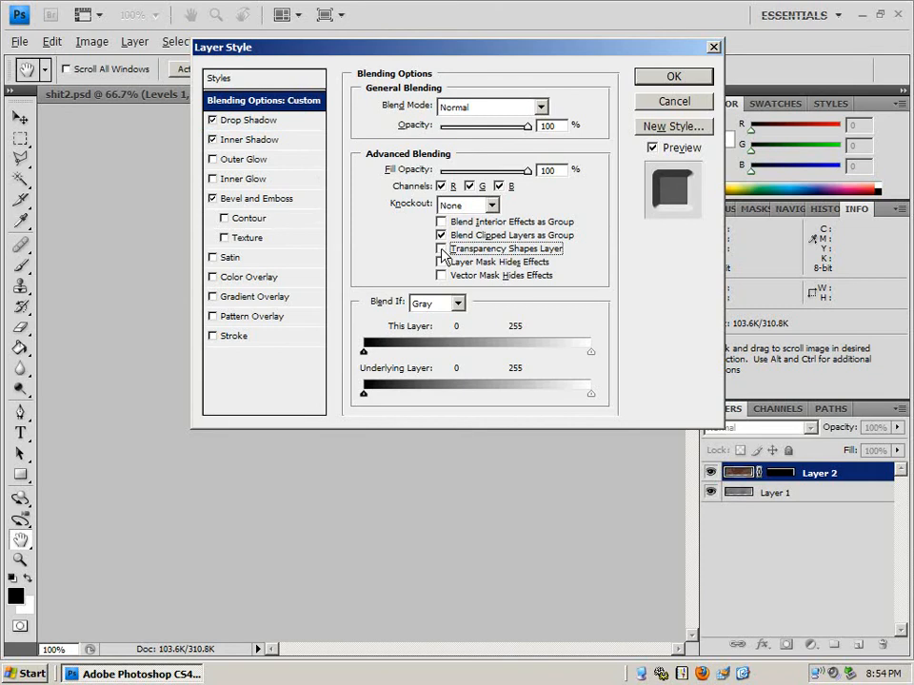
{"action": "left_click", "coordinate": [539, 107]}
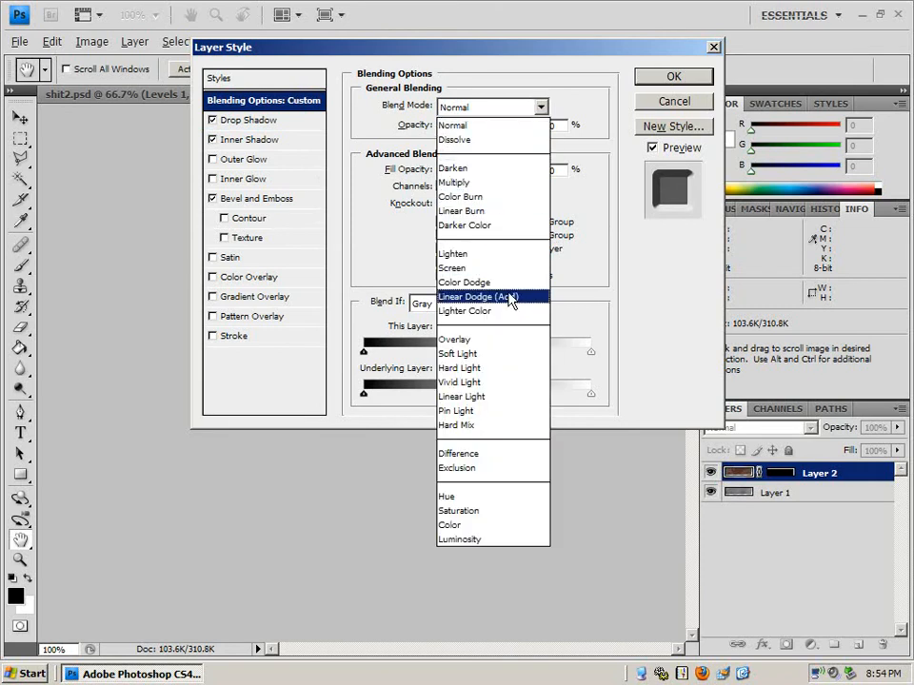
{"action": "left_click", "coordinate": [511, 352]}
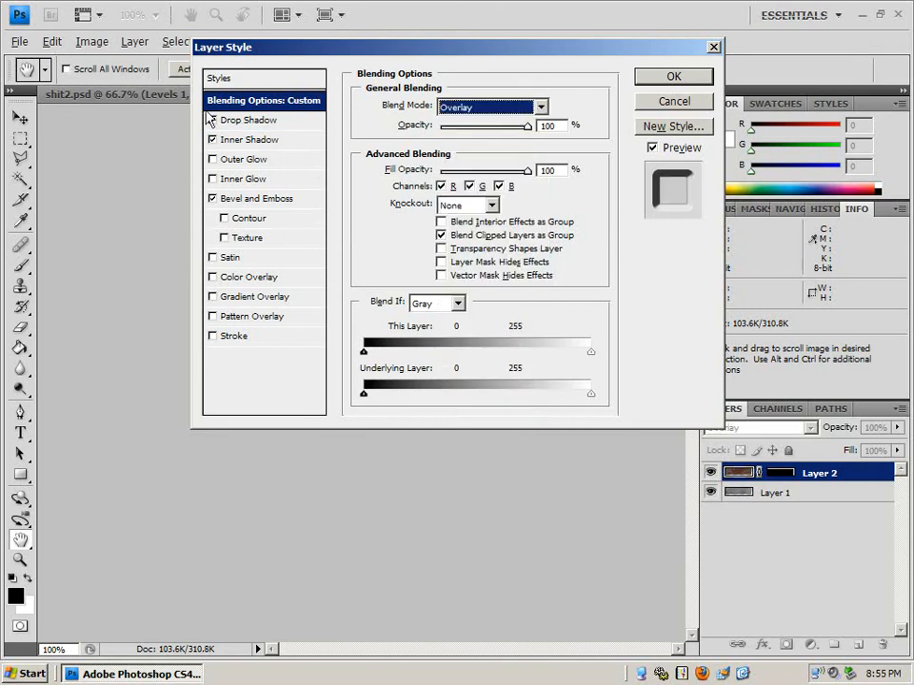
Set the inner shadow's opacity to 50% to match the drop shadow
{"action": "left_click", "coordinate": [260, 122]}
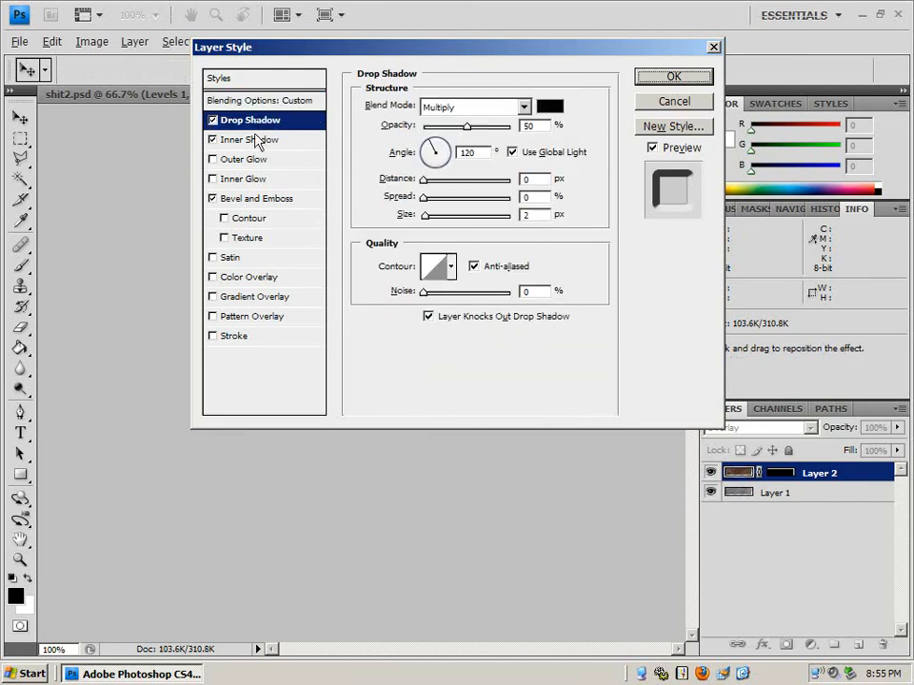
{"action": "left_click", "coordinate": [255, 142]}
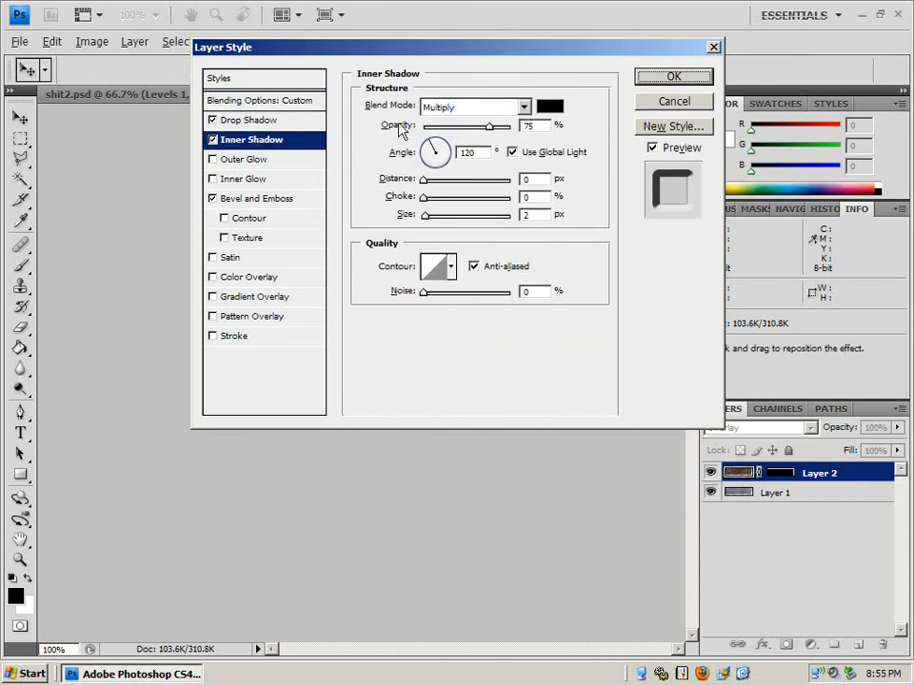
{"action": "double_click", "coordinate": [529, 126]}
{"action": "type", "text": "50"}
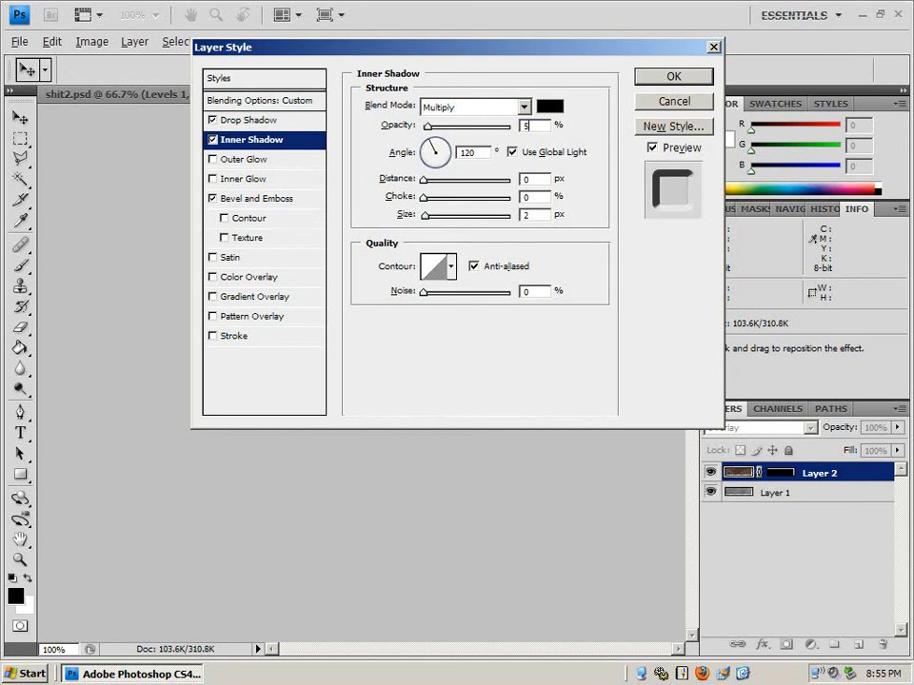
{"action": "left_click", "coordinate": [276, 122]}
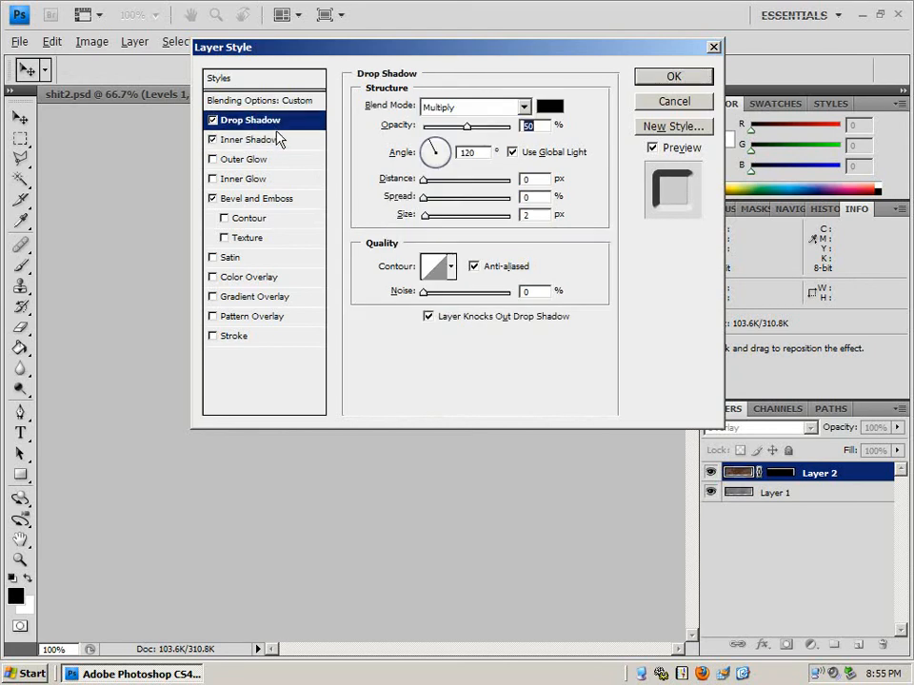
{"action": "left_click", "coordinate": [279, 143]}
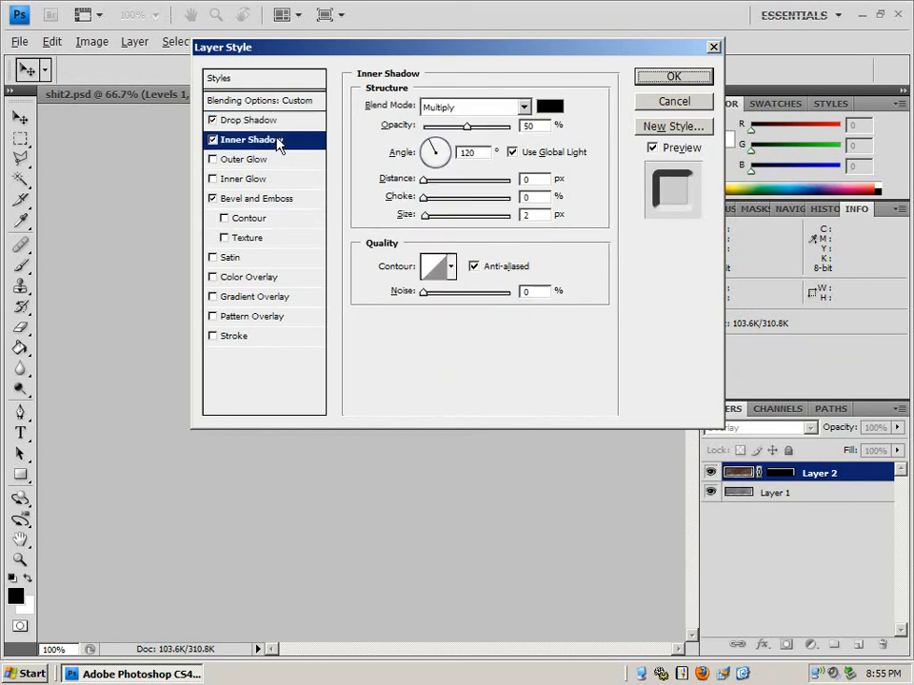
Set the bevel's highlight mode to Overlay and apply the layer style to Layer 2
{"action": "left_click", "coordinate": [266, 204]}
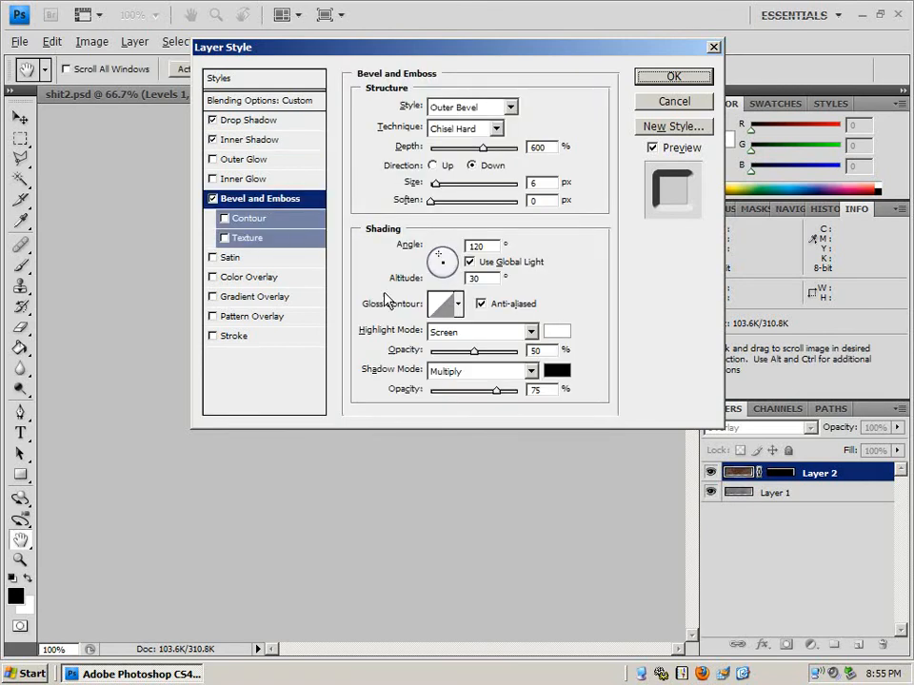
{"action": "left_click", "coordinate": [530, 333]}
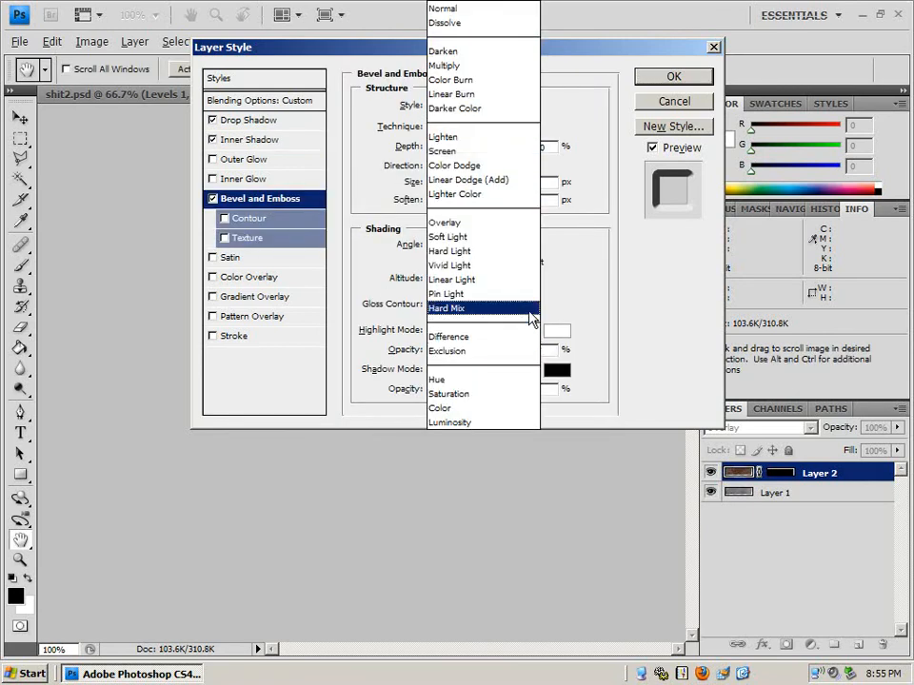
{"action": "left_click", "coordinate": [514, 224]}
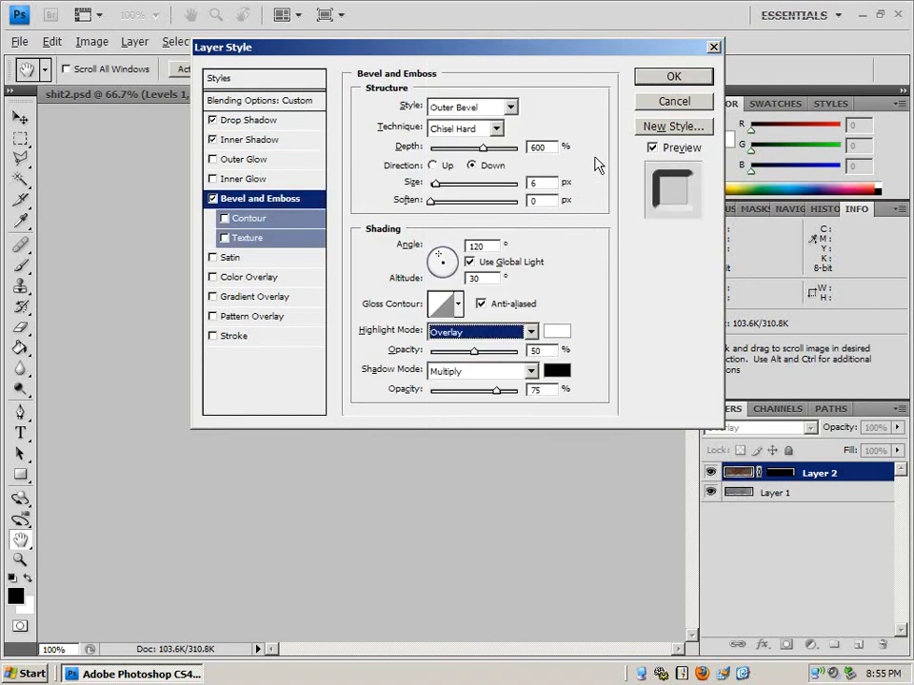
{"action": "left_click", "coordinate": [678, 81]}
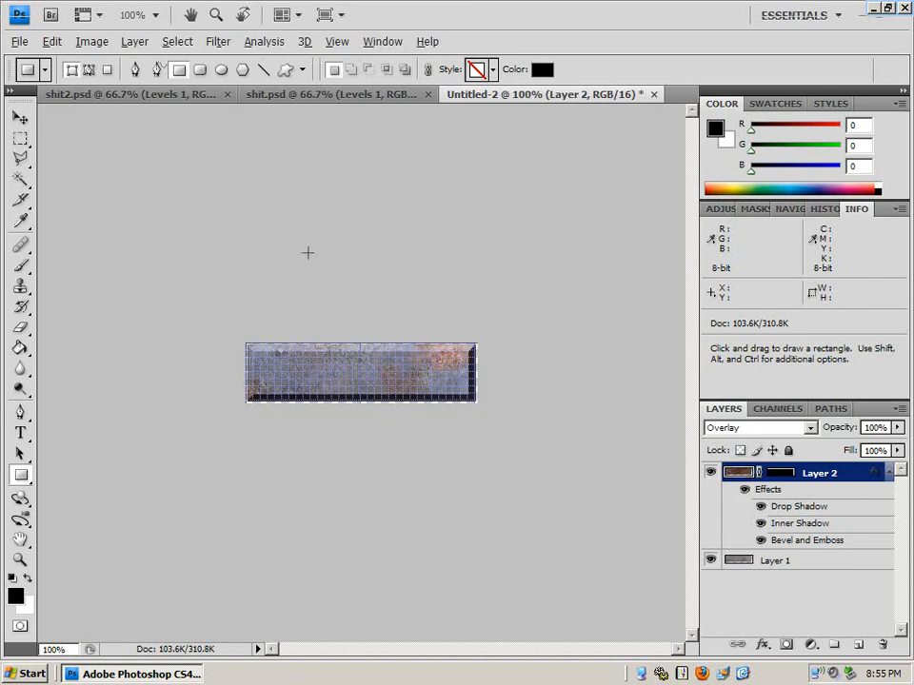
Zoom to 250% and make a 256 x 64 pixel rectangular selection just inside the white mask border
{"action": "left_click", "coordinate": [54, 650]}
{"action": "type", "text": "250"}
{"action": "key", "text": "Return"}
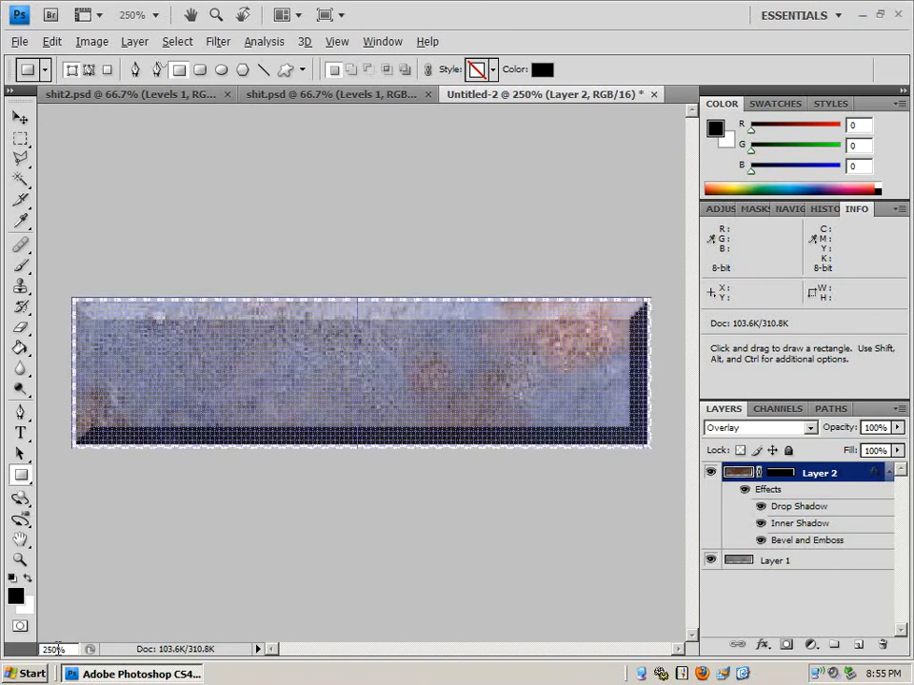
{"action": "left_click", "coordinate": [19, 140]}
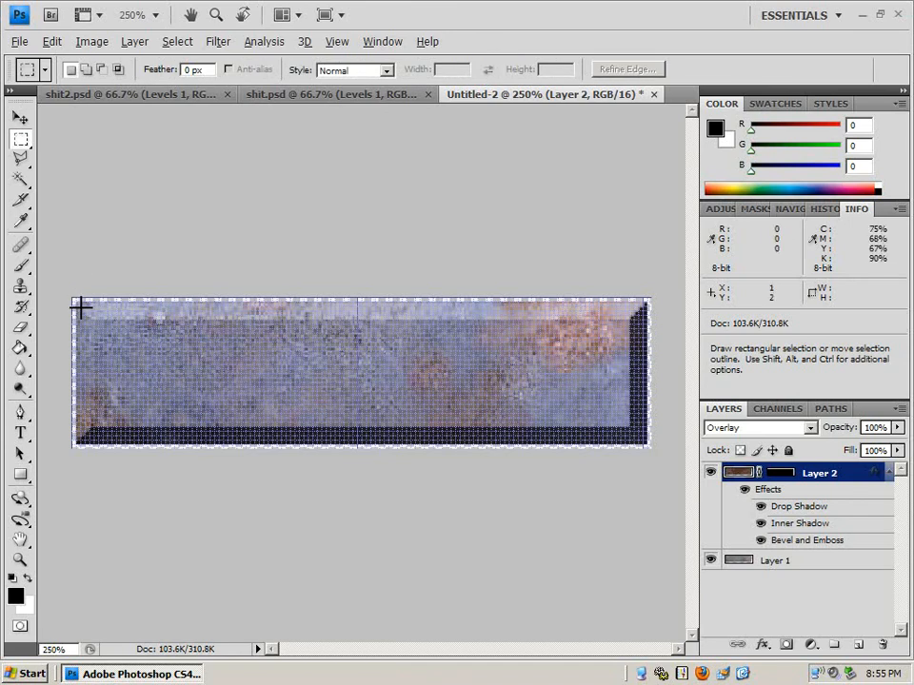
{"action": "left_click_drag", "start_coordinate": [78, 305], "coordinate": [674, 452]}
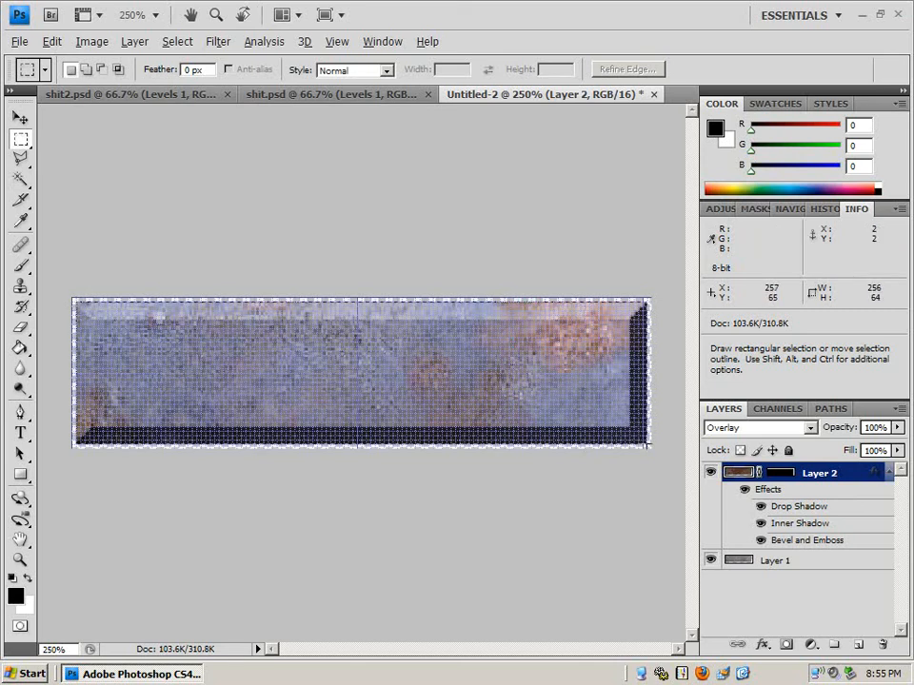
{"action": "left_click_drag", "start_coordinate": [647, 446], "coordinate": [648, 446]}
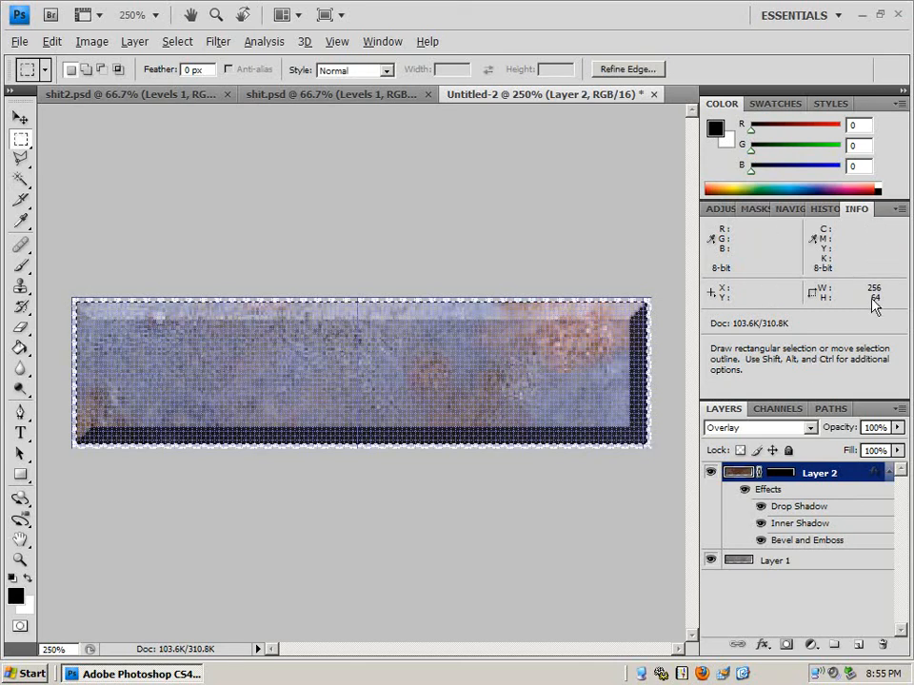
Try cropping the canvas to the 256 x 64 pixel selection, and undo the crop
{"action": "left_click", "coordinate": [93, 42]}
{"action": "left_click", "coordinate": [122, 207]}
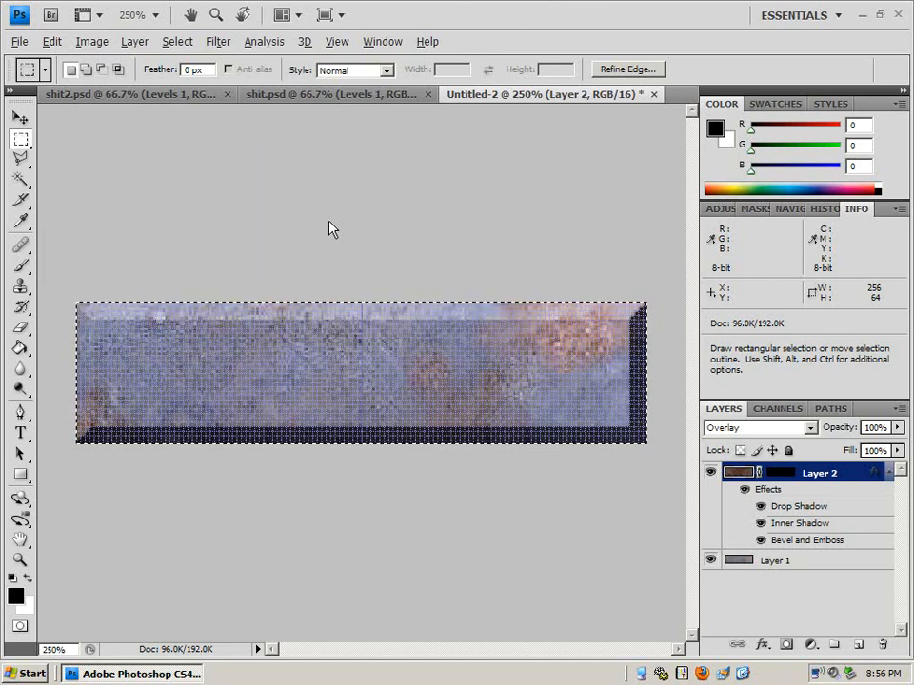
{"action": "left_click", "coordinate": [52, 42]}
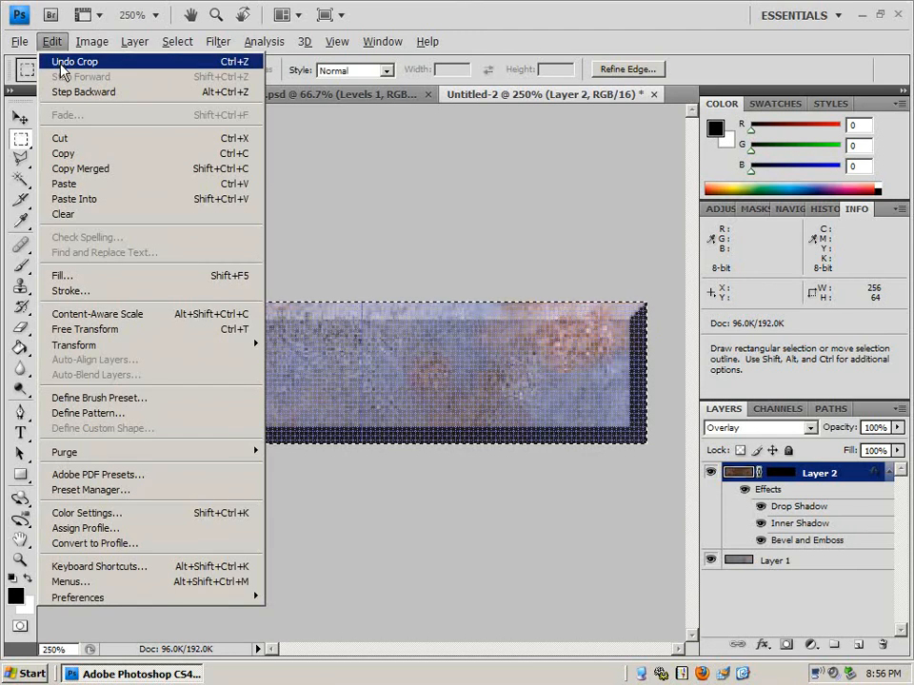
{"action": "left_click", "coordinate": [52, 61]}
Create a new empty layer in Normal mode at 100% opacity and move it below Layer 1
{"action": "left_click", "coordinate": [899, 410]}
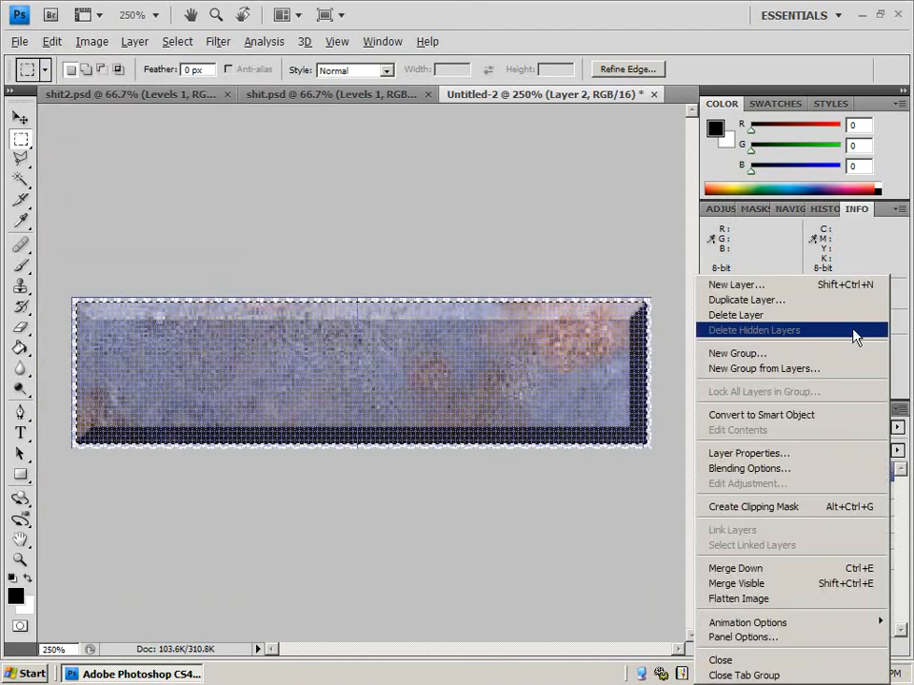
{"action": "left_click", "coordinate": [839, 286]}
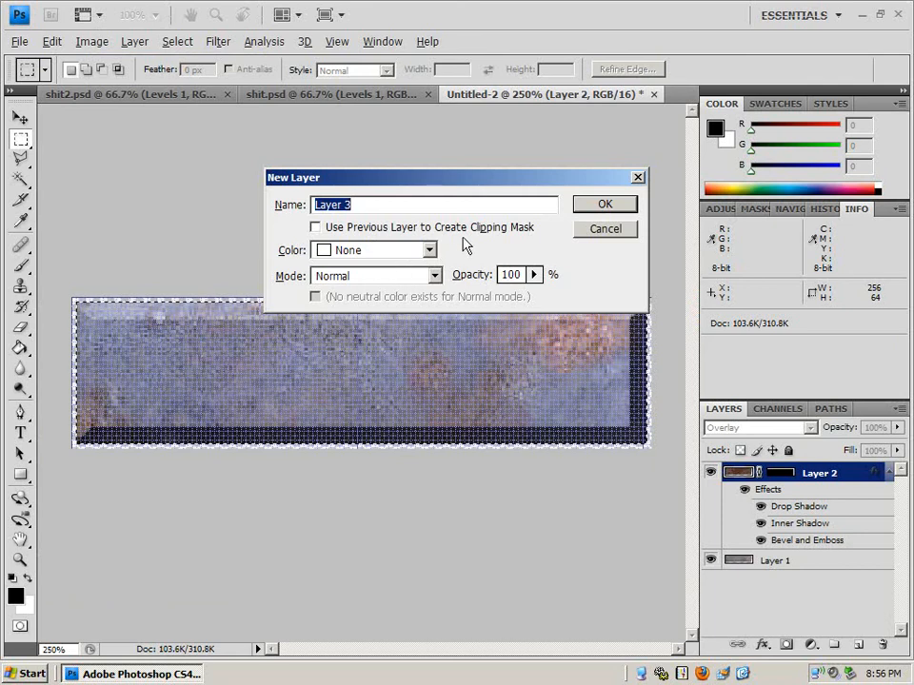
{"action": "left_click", "coordinate": [606, 206]}
{"action": "left_click_drag", "start_coordinate": [780, 463], "coordinate": [777, 594]}
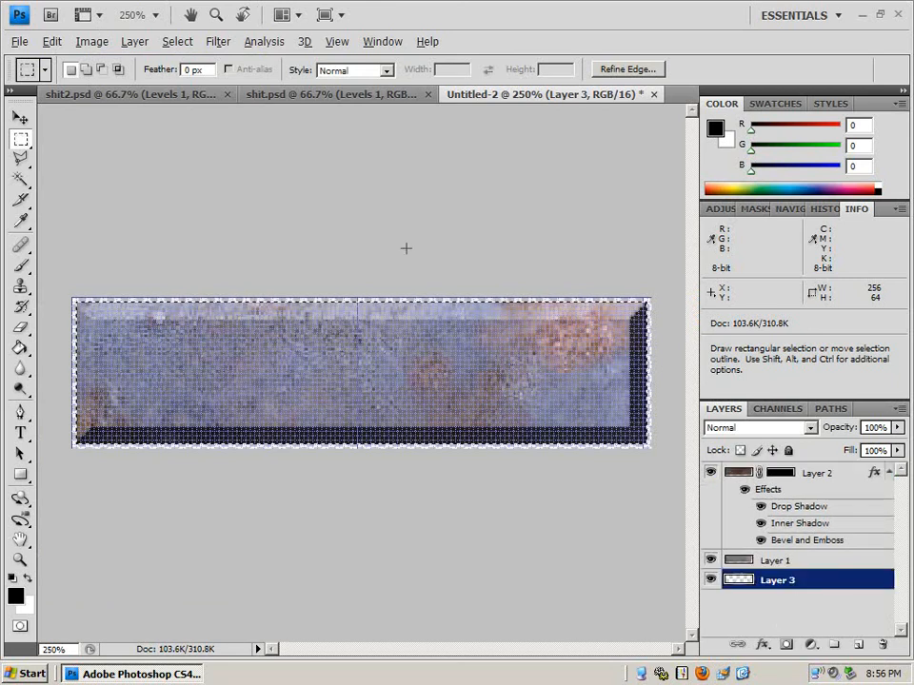